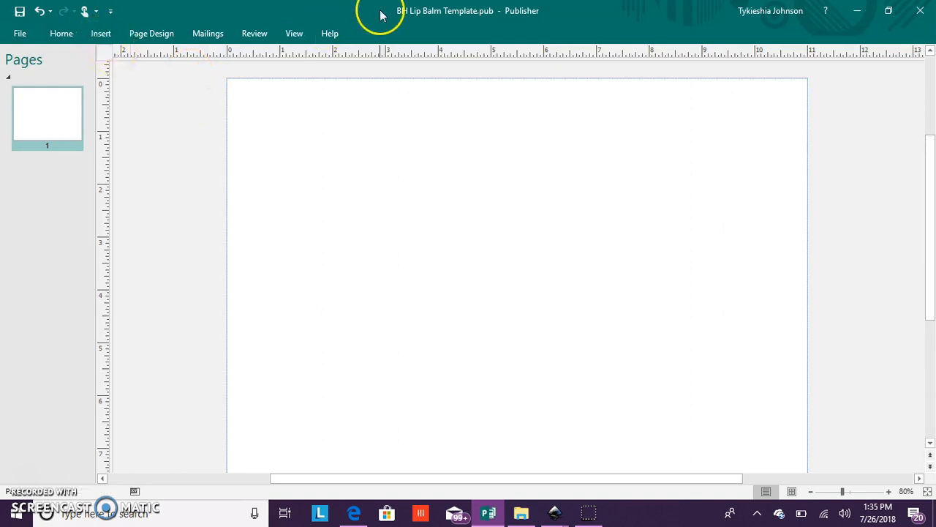
- Draw a rectangle about 3.72 by 2.60 inches in the page's upper left area
click(101, 33)
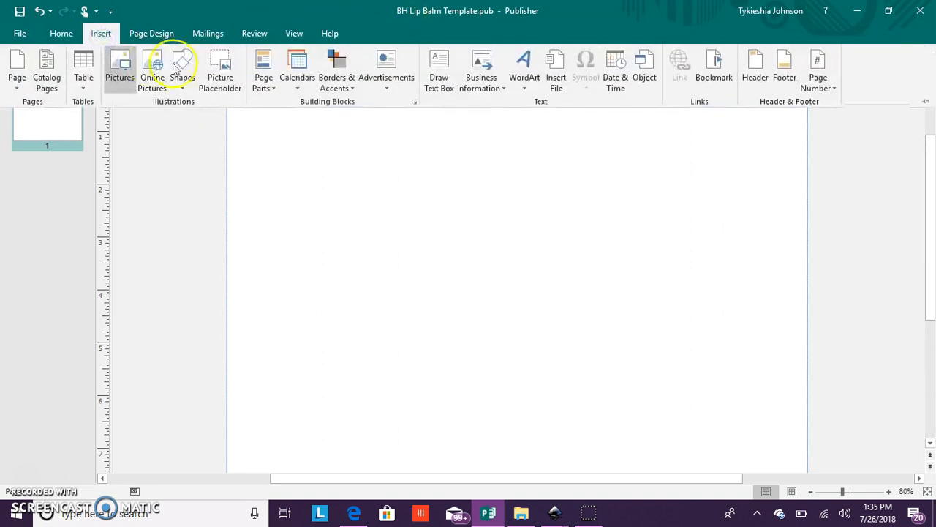
click(179, 68)
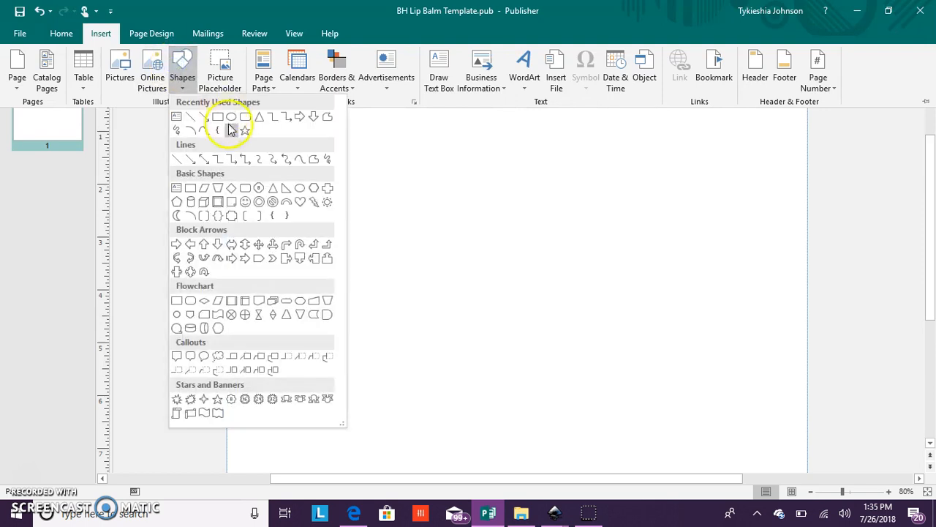
click(224, 121)
drag(280, 129, 477, 266)
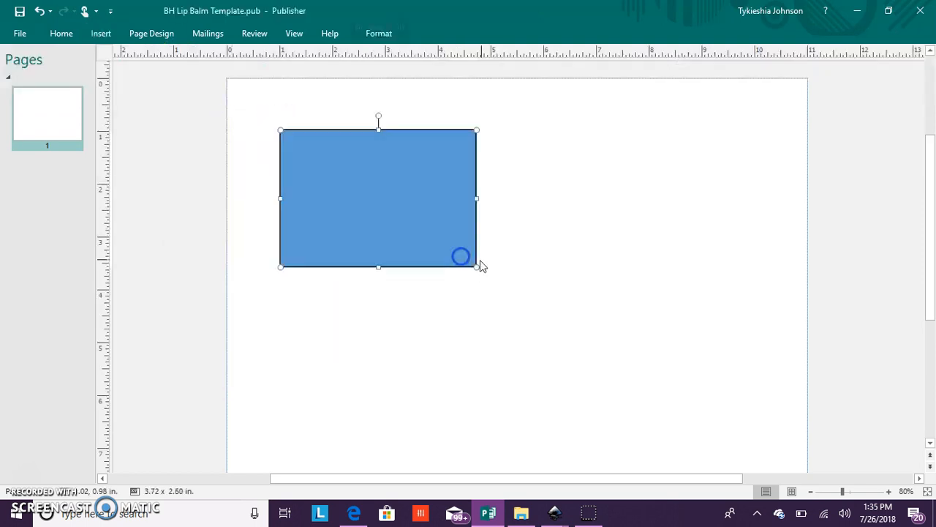
- Set the rectangle's height to 1.7" and its width to 2.13"
click(379, 33)
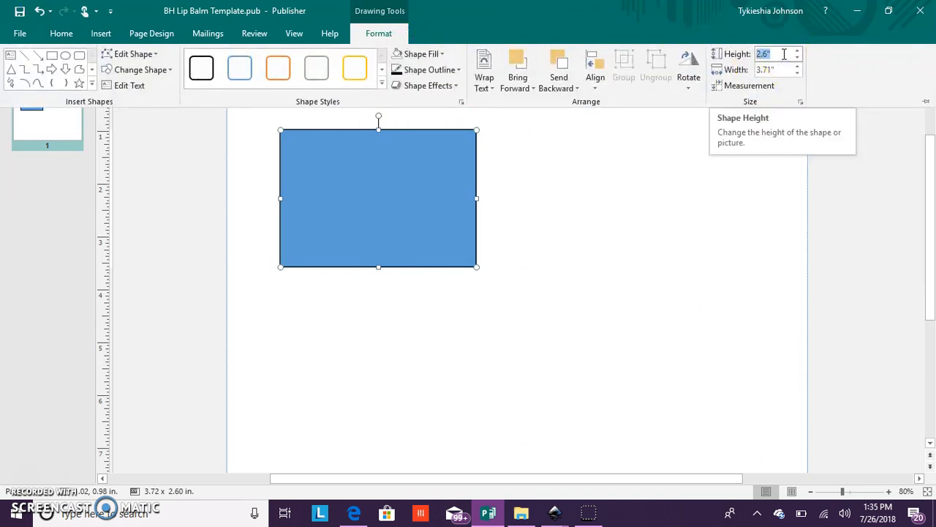
text(1.7)
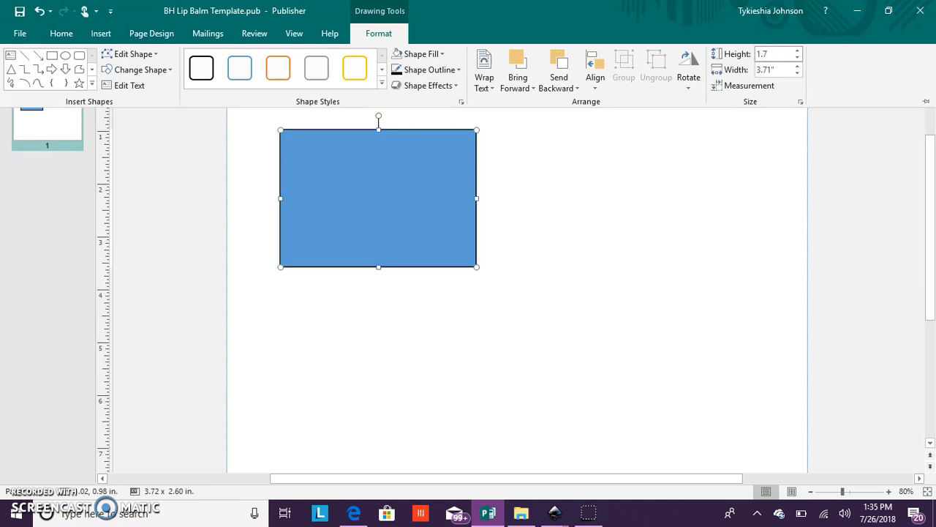
click(774, 69)
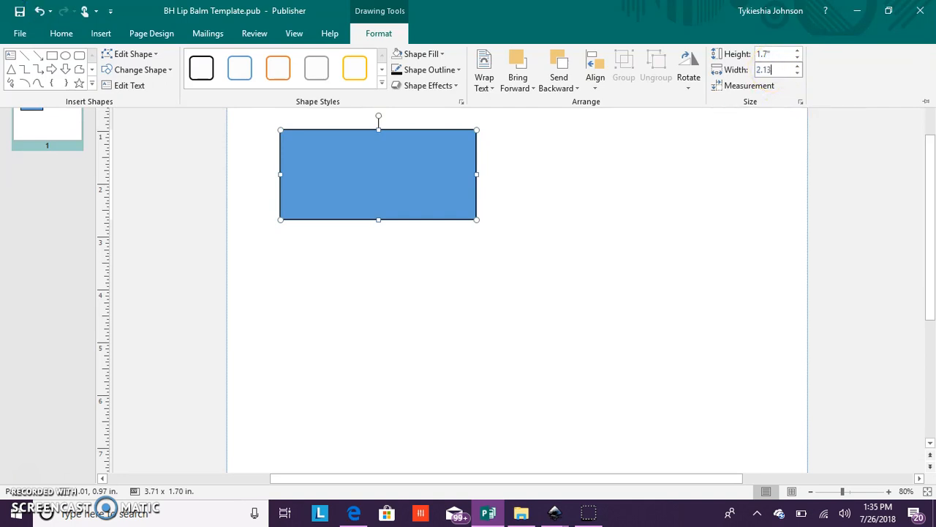
text(2.13)
key(Return)
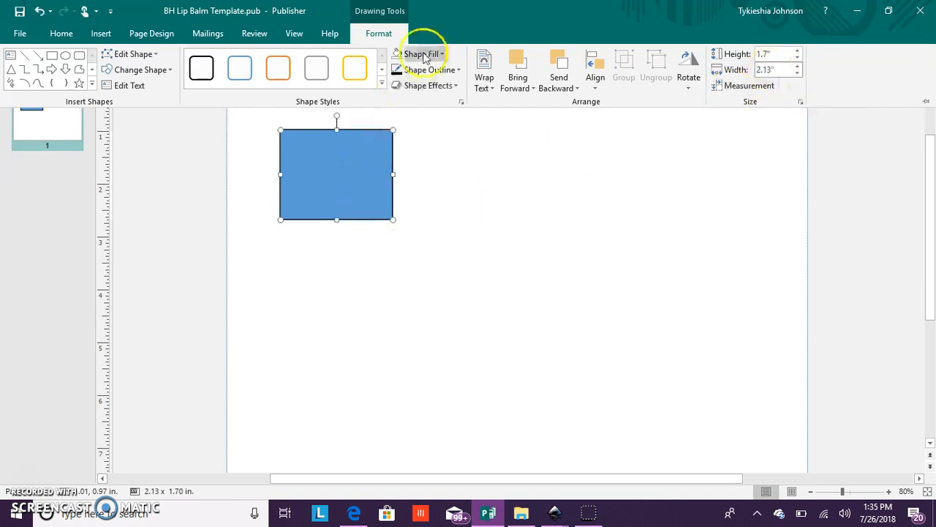
- Remove the rectangle's fill and move it closer to the page's upper left corner, to about 0.66, 0.52 in
click(443, 55)
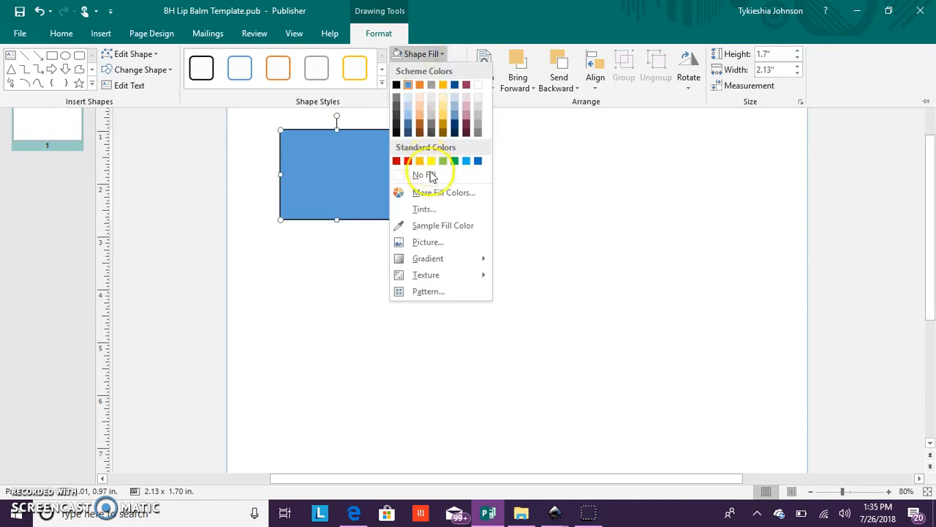
click(431, 177)
click(346, 131)
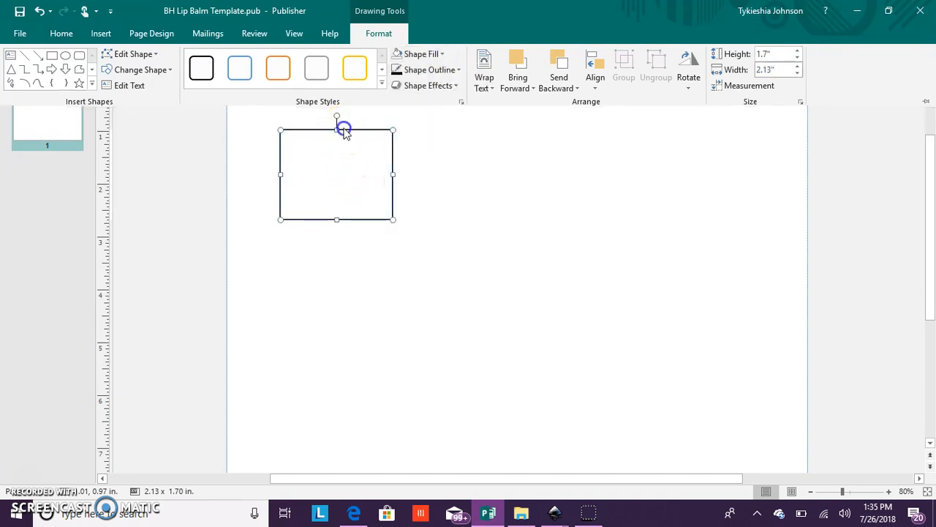
drag(347, 130, 329, 106)
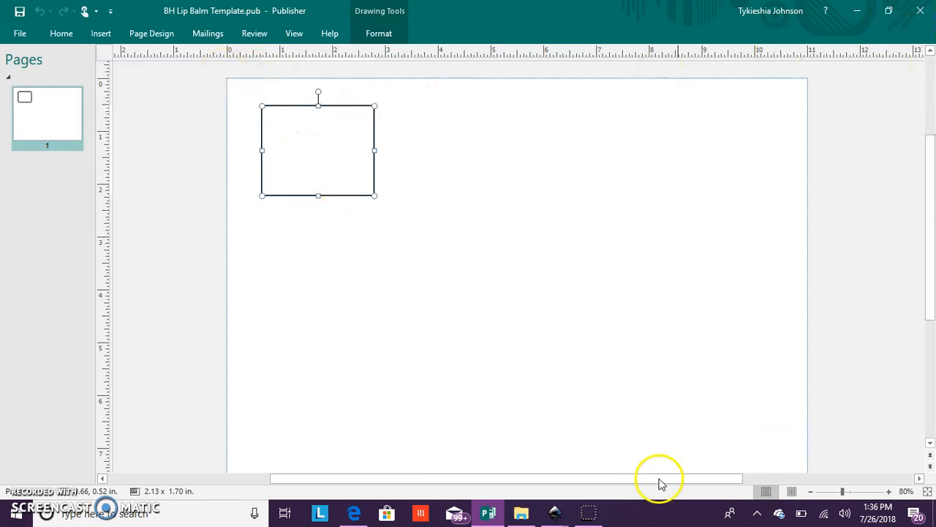
- Start inserting pictures from a file and open the png folder on USB DISK (D:)
click(890, 491)
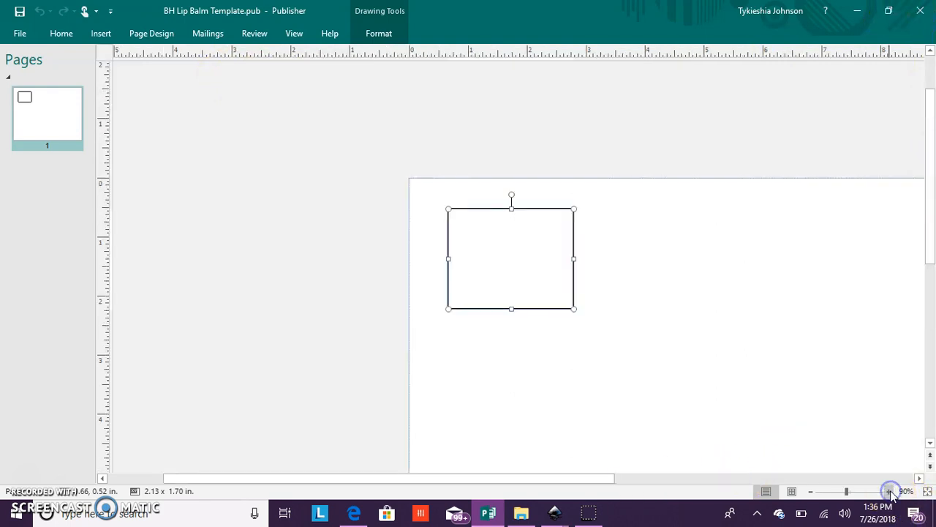
drag(420, 479, 508, 468)
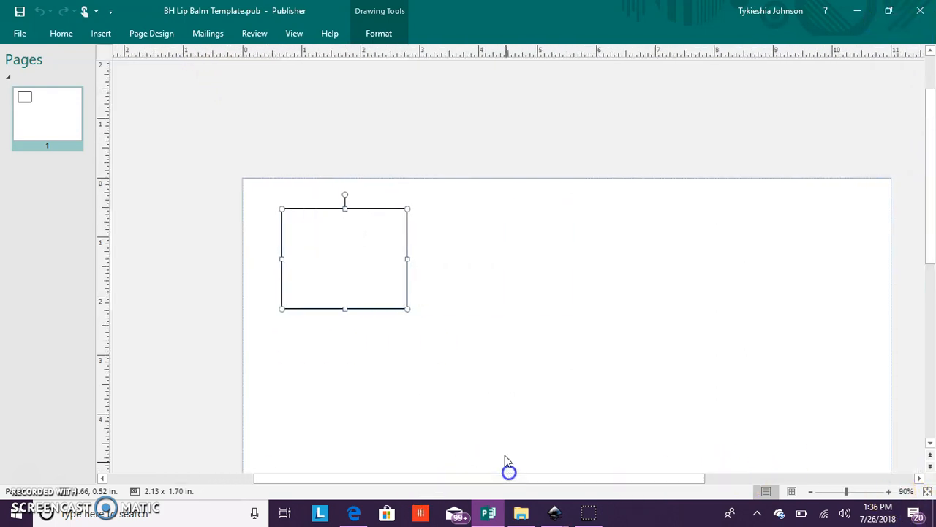
click(108, 33)
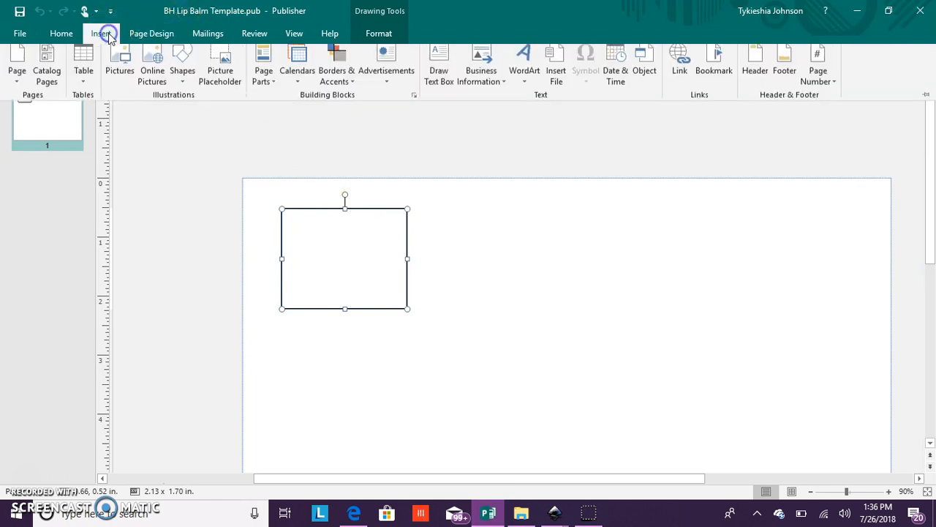
click(115, 78)
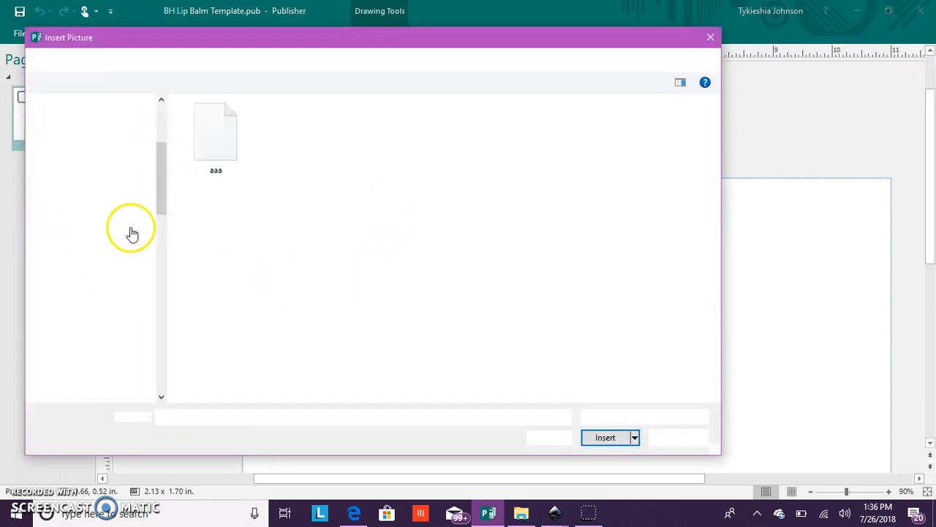
drag(163, 177, 158, 324)
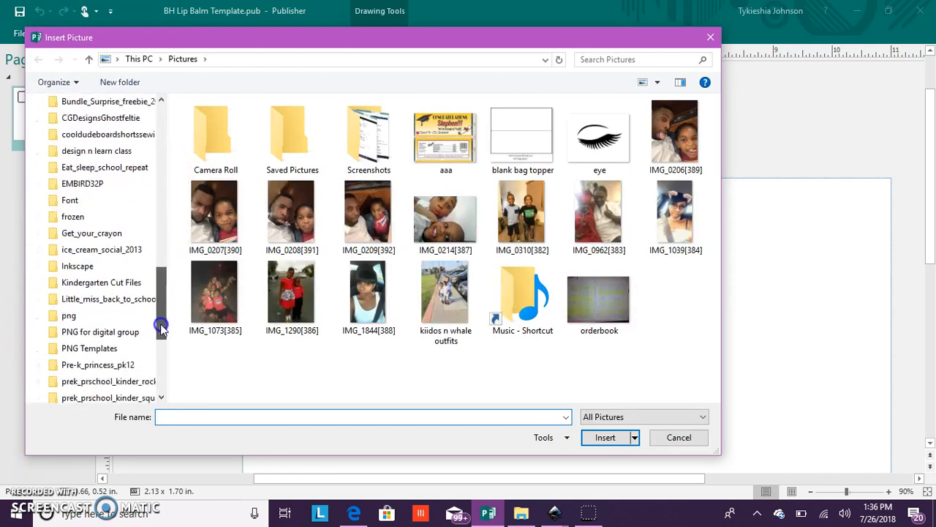
click(103, 316)
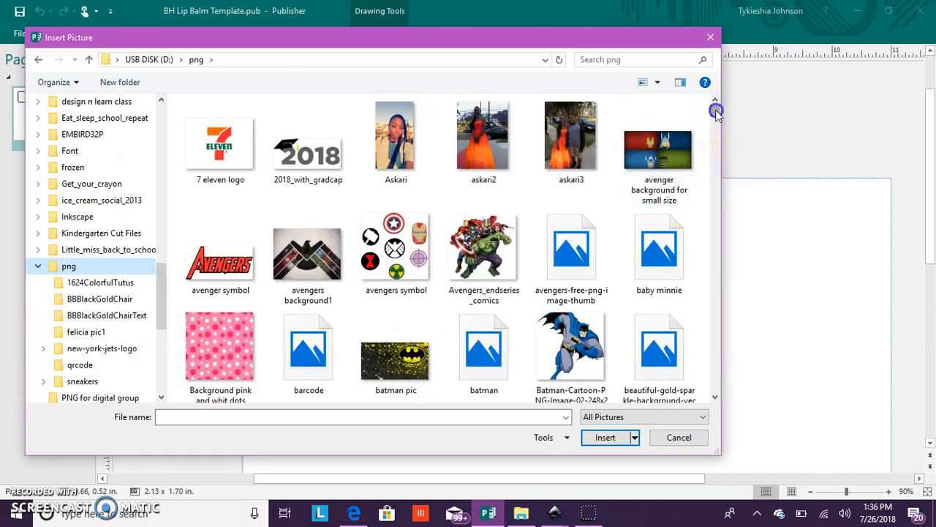
- Insert the pictures "lips" and "lips drip" together and move them beside the page's right edge, at about 11.00, 1.00 in
click(717, 124)
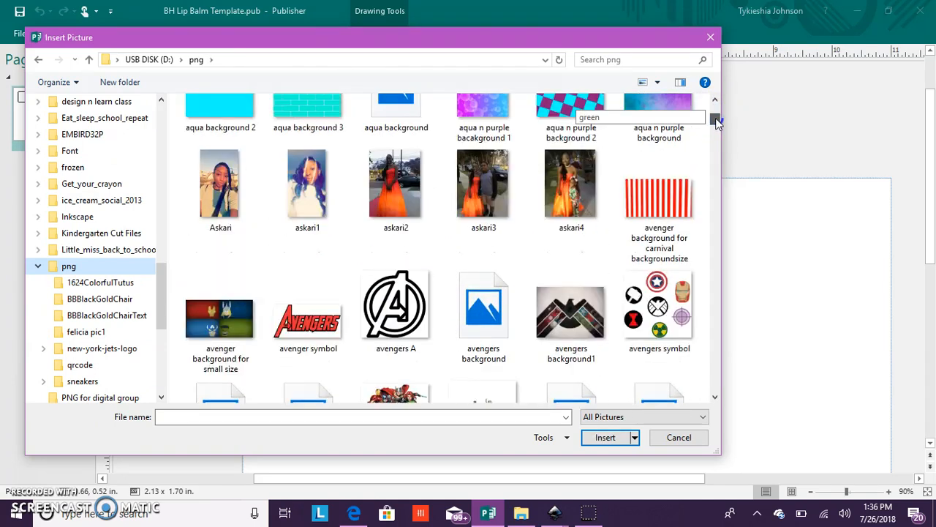
click(716, 124)
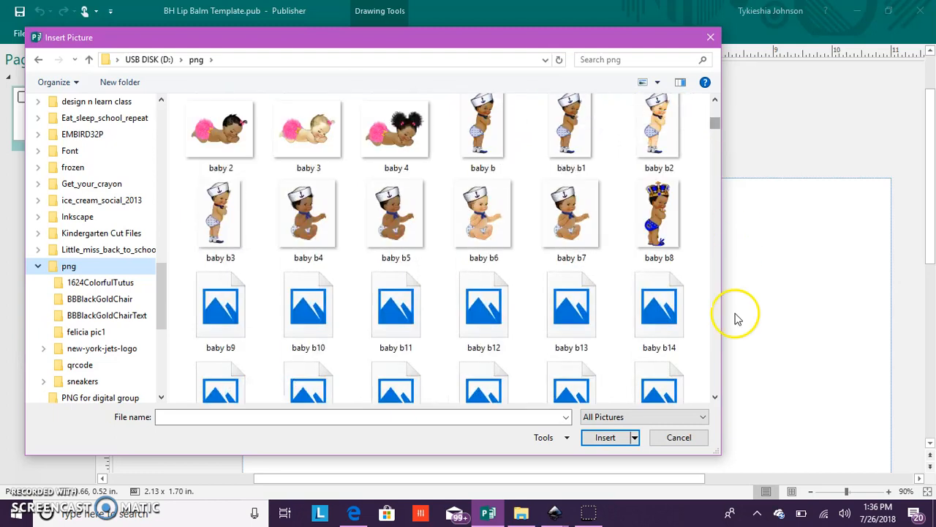
click(715, 399)
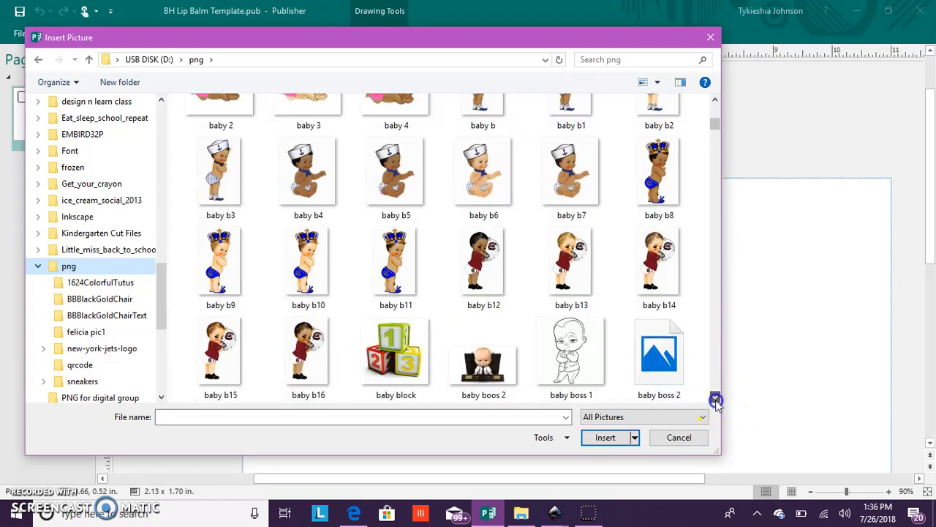
click(715, 399)
click(715, 398)
click(715, 399)
click(715, 399)
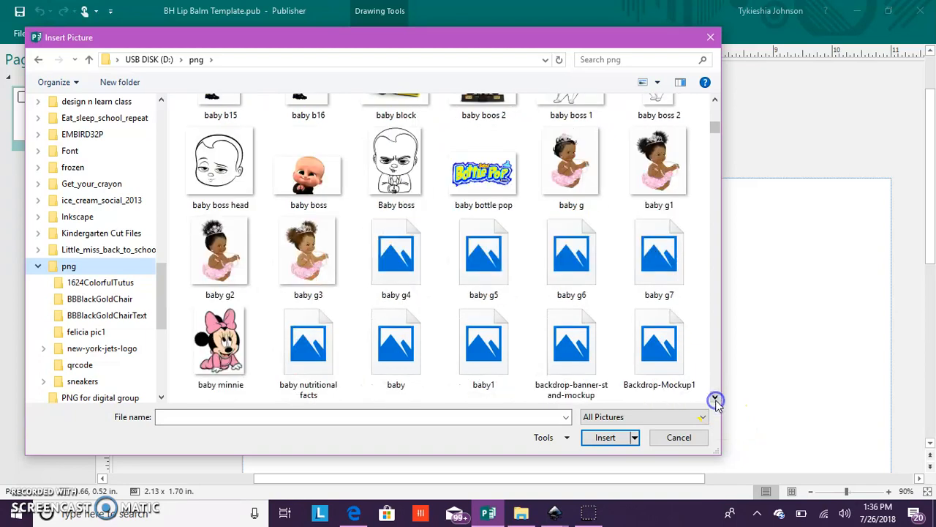
click(716, 399)
click(715, 399)
click(715, 399)
click(715, 399)
click(716, 398)
click(716, 398)
click(716, 399)
click(715, 398)
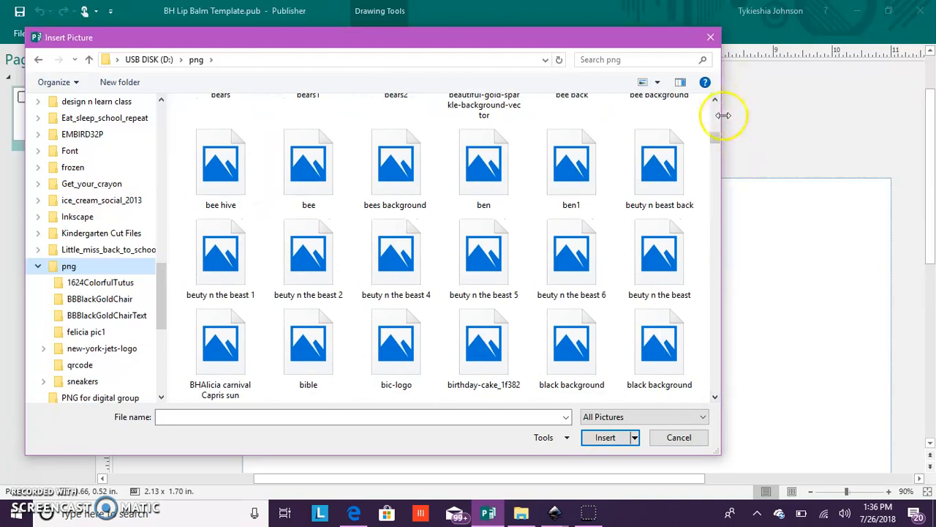
drag(714, 136, 706, 224)
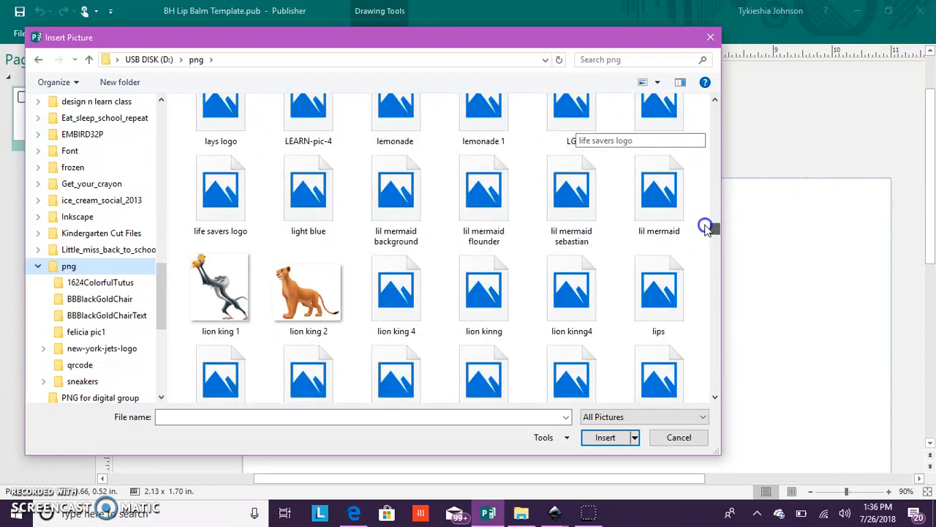
click(625, 254)
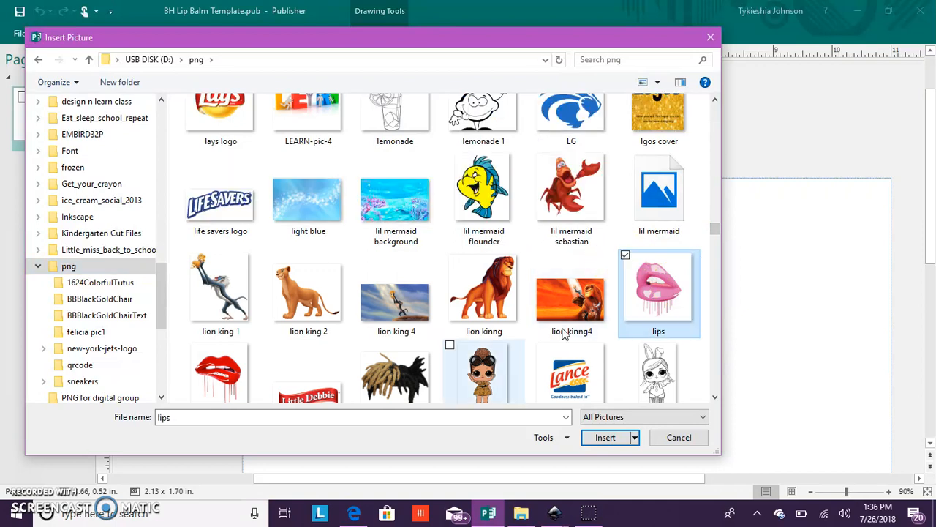
click(188, 344)
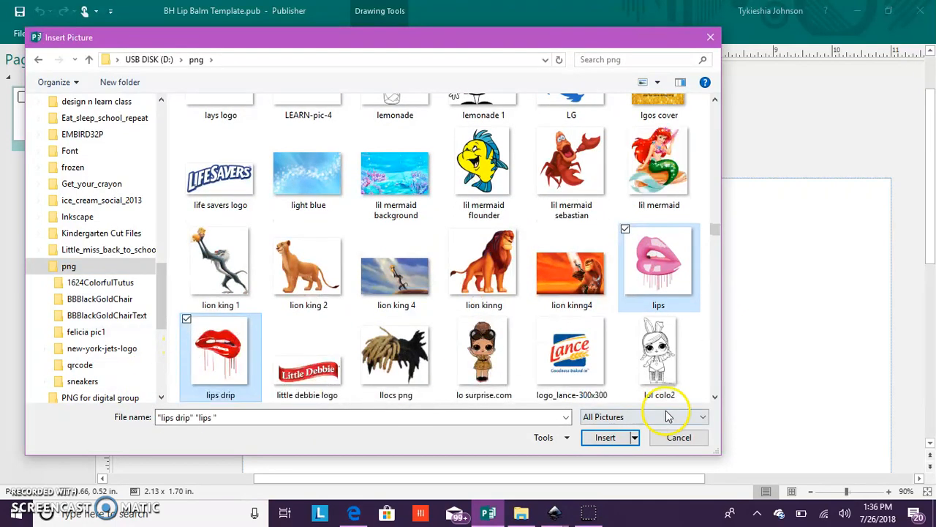
click(601, 438)
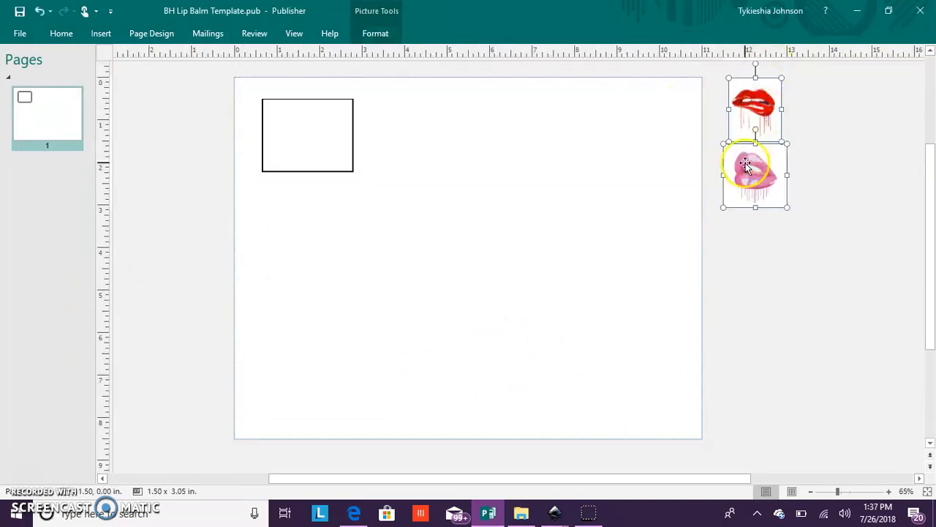
drag(763, 130, 758, 165)
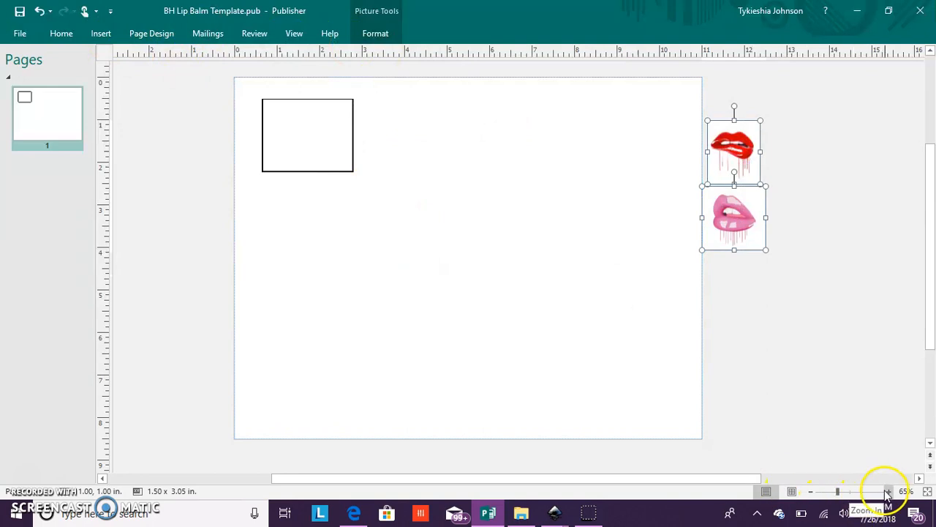
- Make the white background of the red lips picture transparent using Set Transparent Color
click(889, 490)
click(889, 491)
click(889, 491)
click(889, 490)
click(889, 491)
click(888, 491)
click(889, 491)
drag(878, 480, 796, 479)
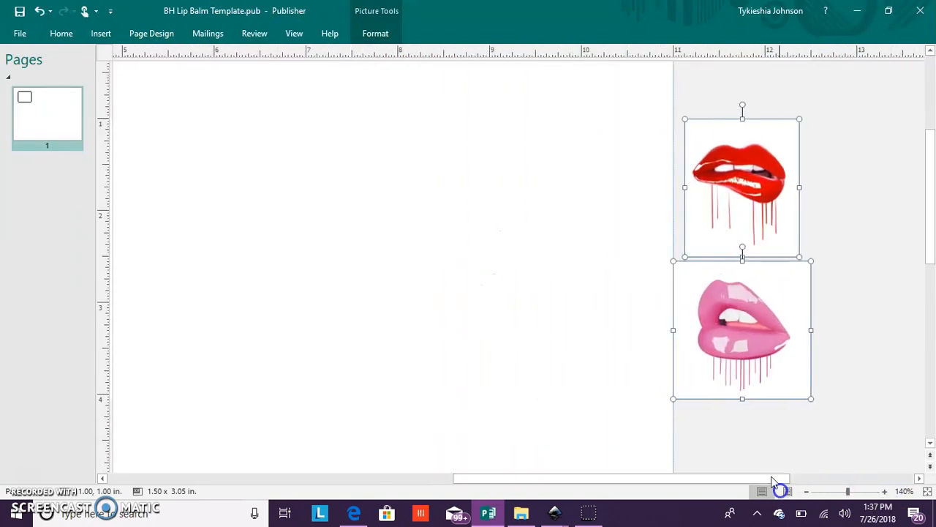
click(366, 37)
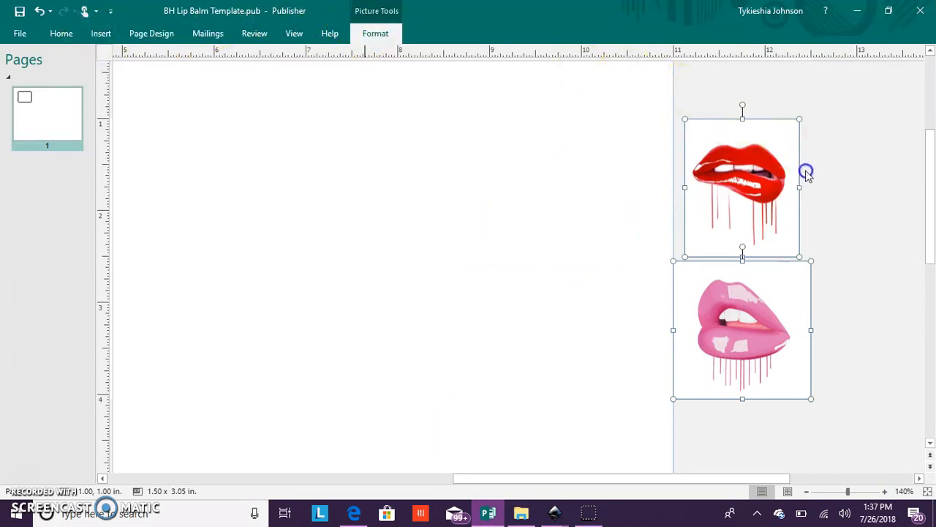
click(815, 134)
click(788, 155)
click(375, 34)
click(153, 88)
click(90, 42)
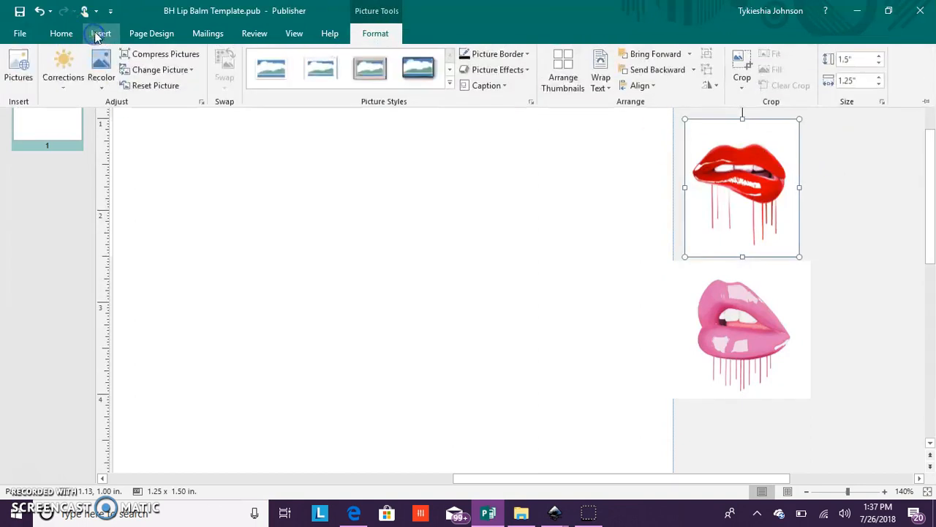
click(101, 73)
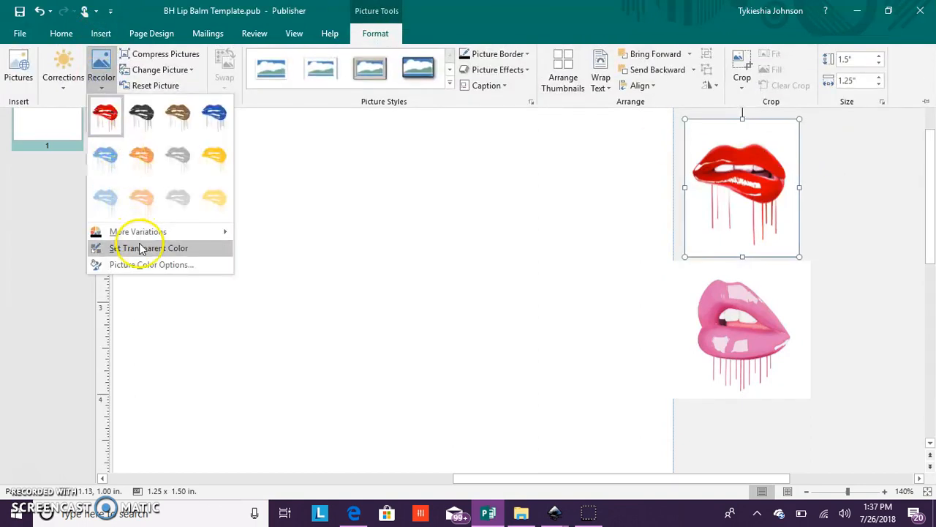
click(128, 248)
click(741, 236)
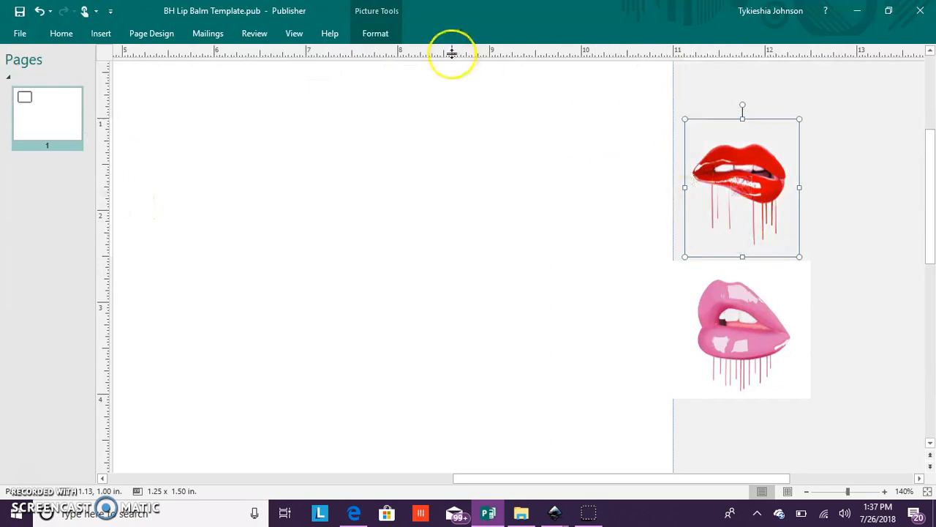
- Make the white background of the pink lips picture transparent with Set Transparent Color
click(735, 363)
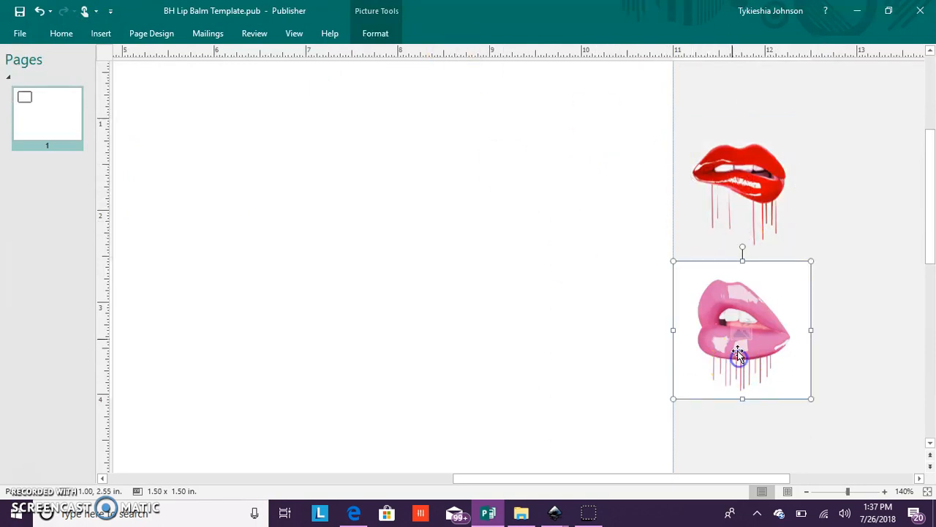
click(391, 32)
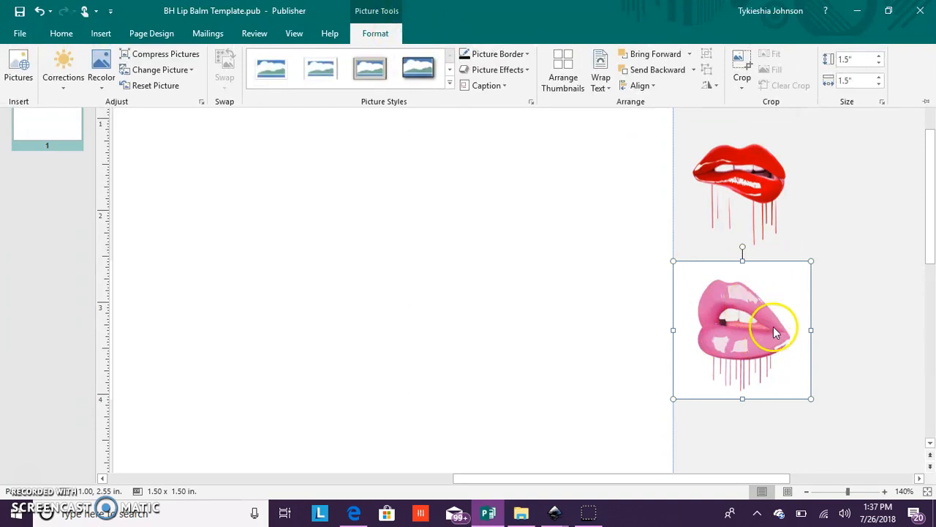
click(92, 89)
click(127, 231)
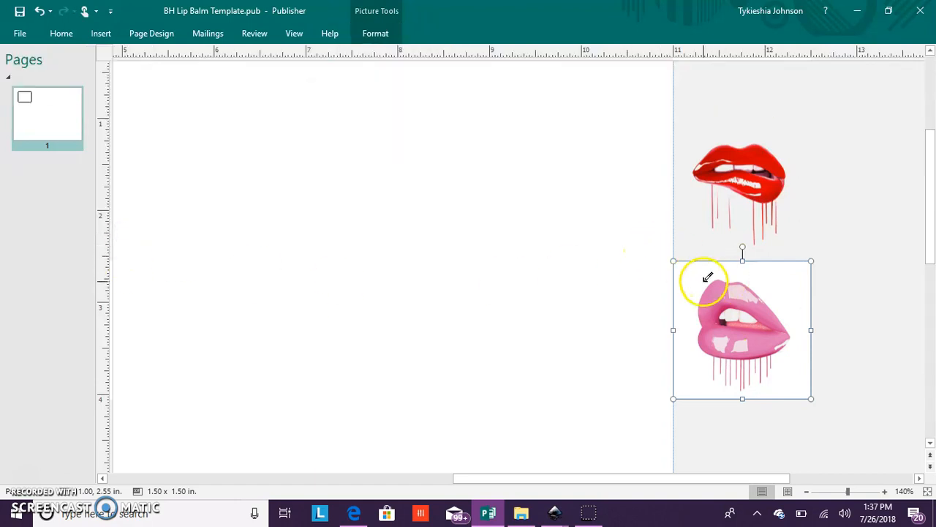
click(770, 275)
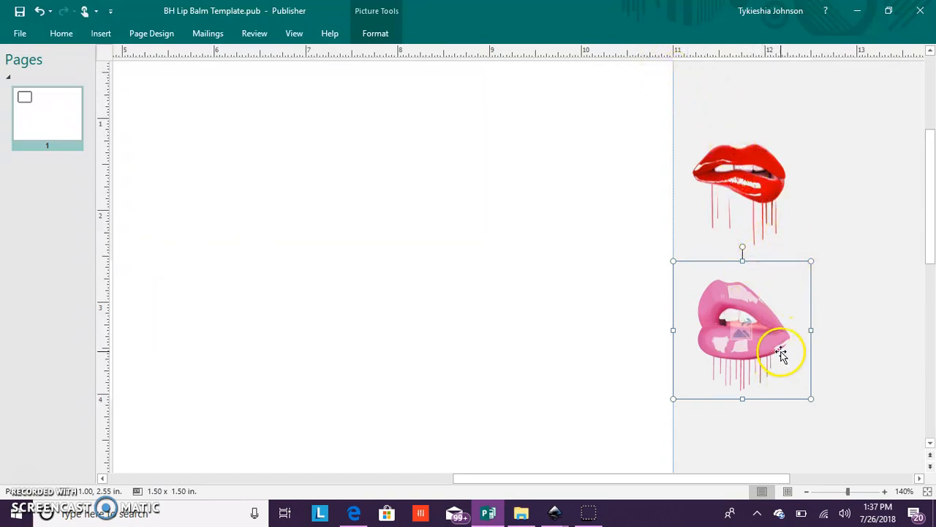
- Examine the pink lips picture up close to check its transparent background around the edges and drips
click(884, 491)
click(883, 492)
click(884, 492)
click(883, 491)
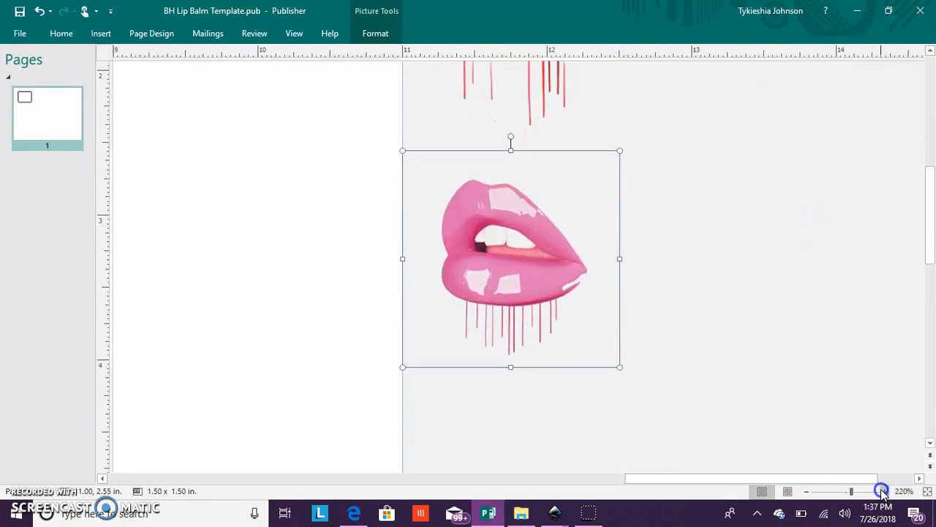
click(882, 491)
click(882, 492)
click(882, 492)
click(882, 492)
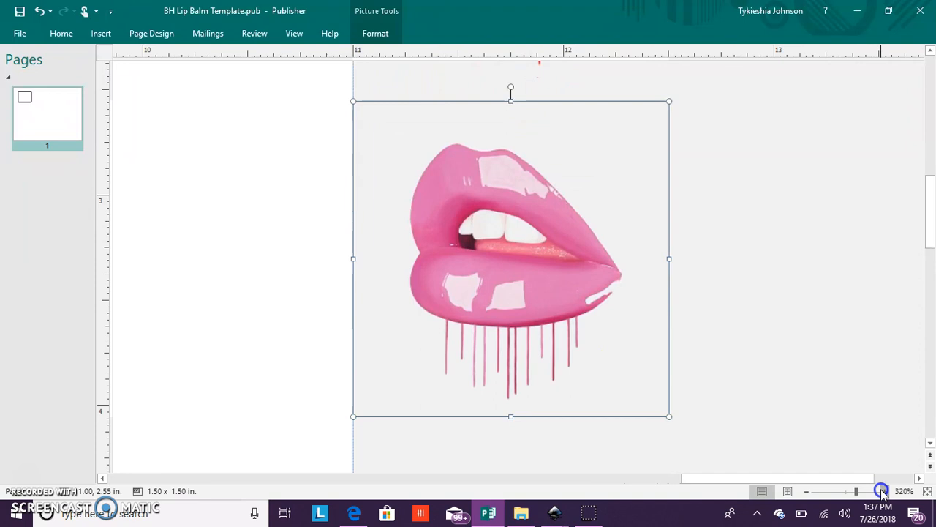
click(882, 491)
click(883, 491)
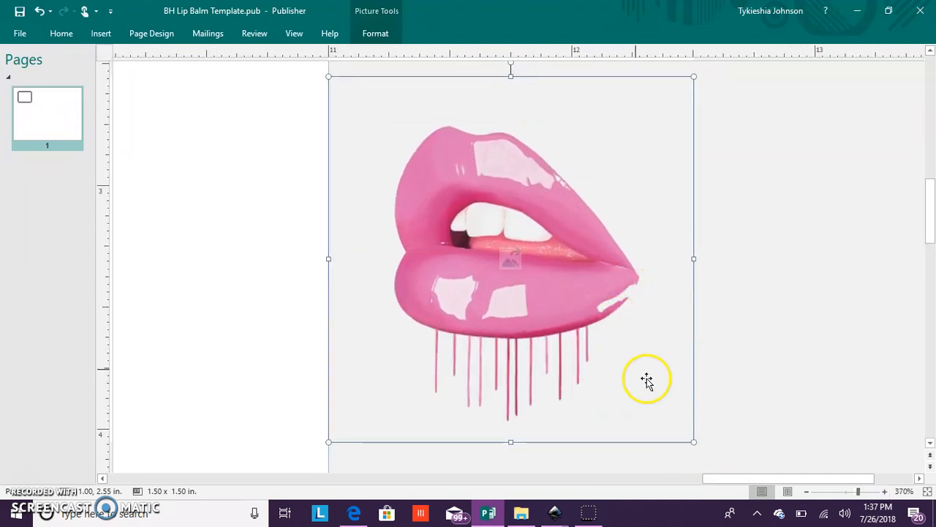
- Move the pink lips picture from beside the page into the label rectangle
click(808, 492)
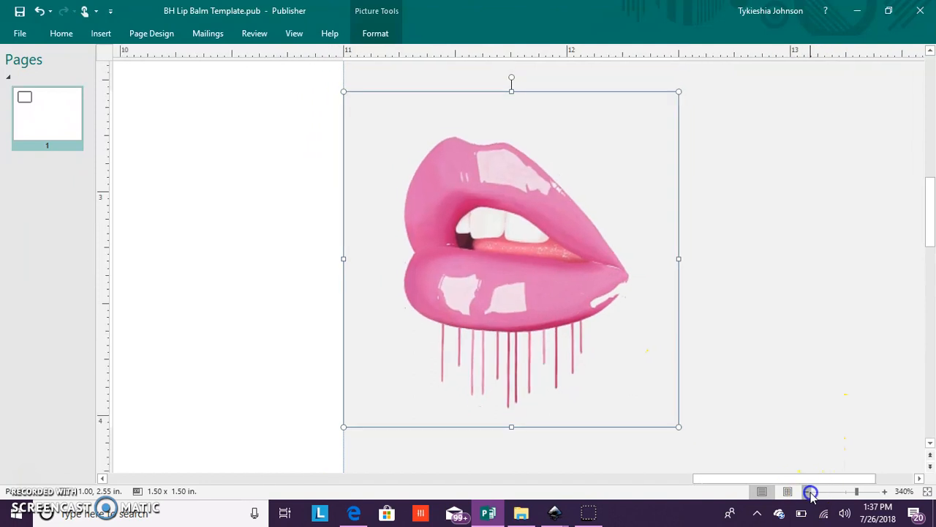
click(808, 491)
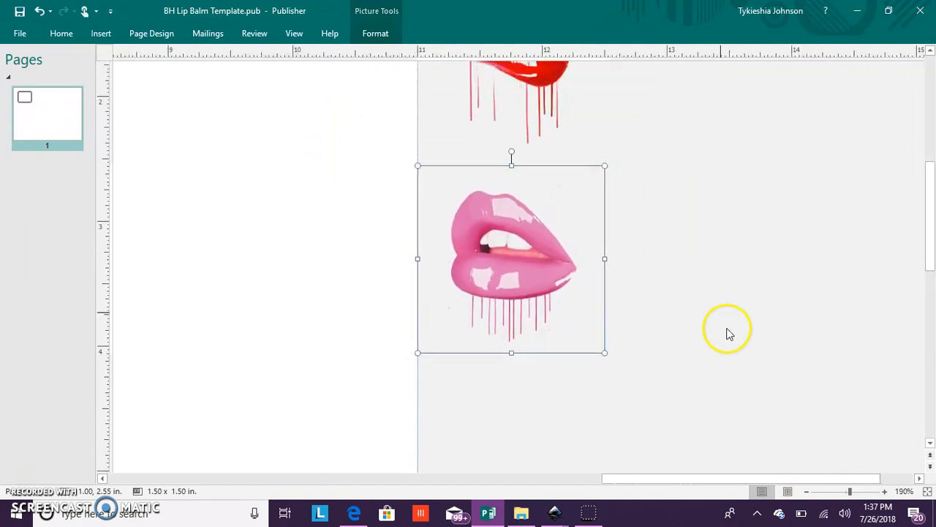
click(807, 492)
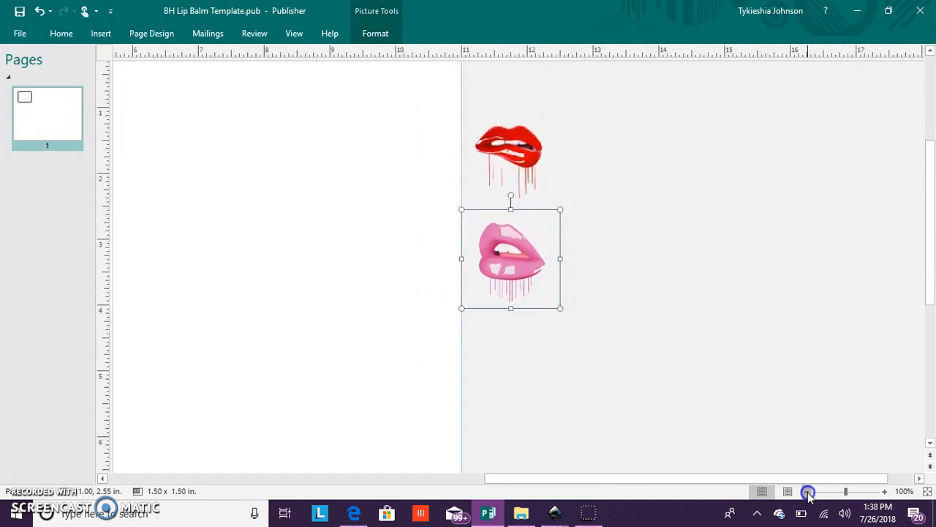
click(808, 491)
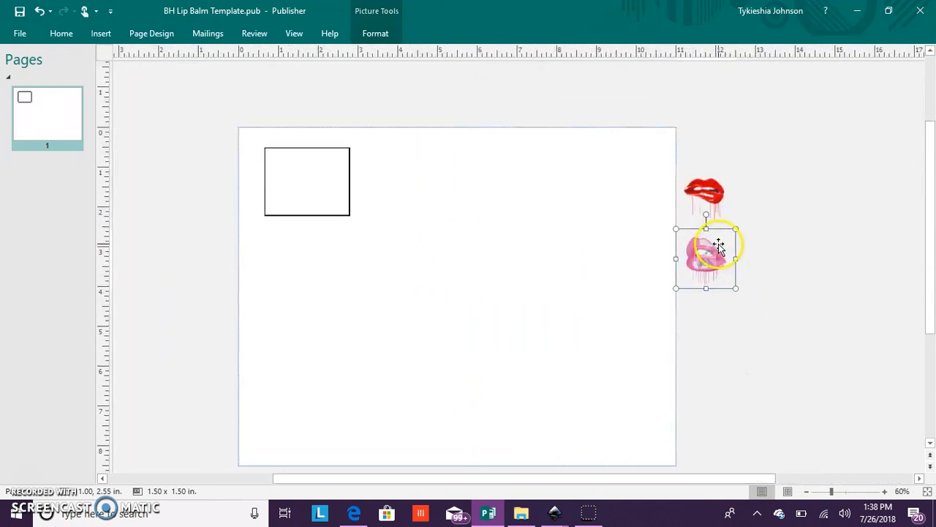
drag(717, 241, 313, 167)
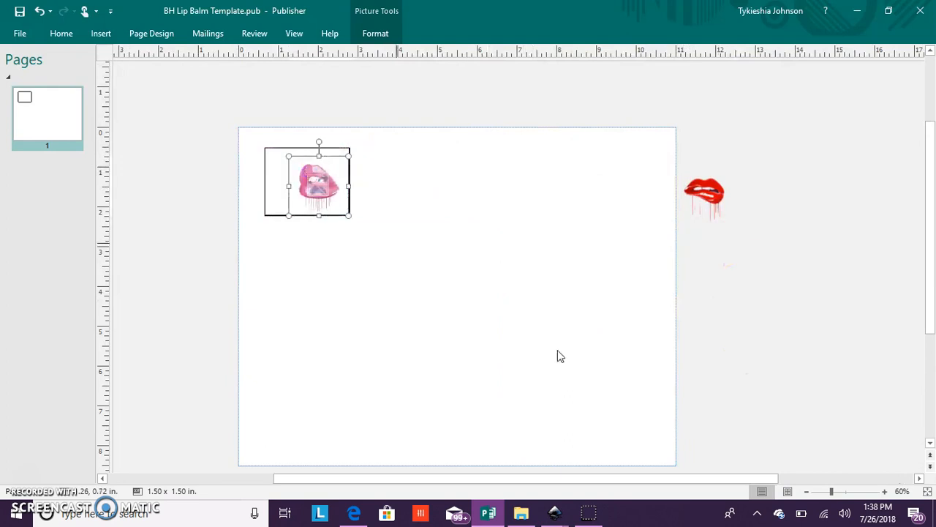
- Move the red lips picture onto the page, to the lower right of the label rectangle
click(881, 492)
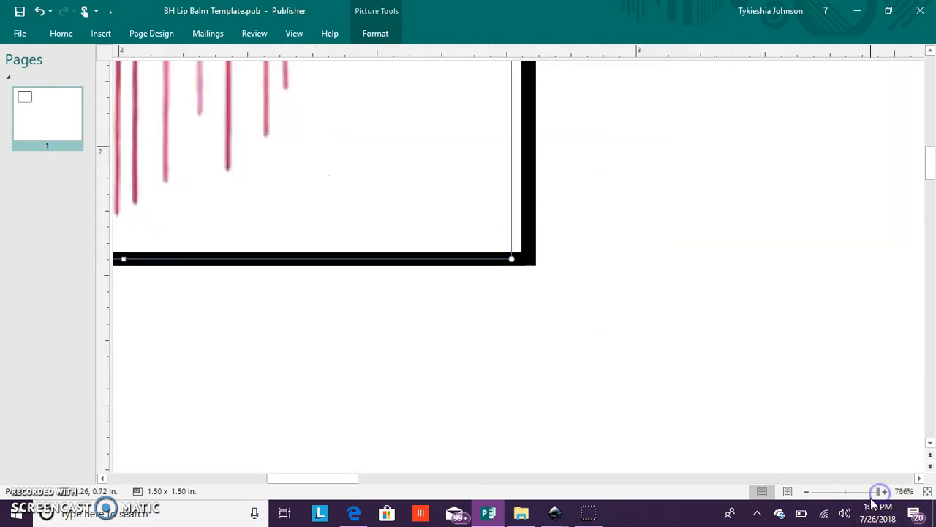
click(834, 492)
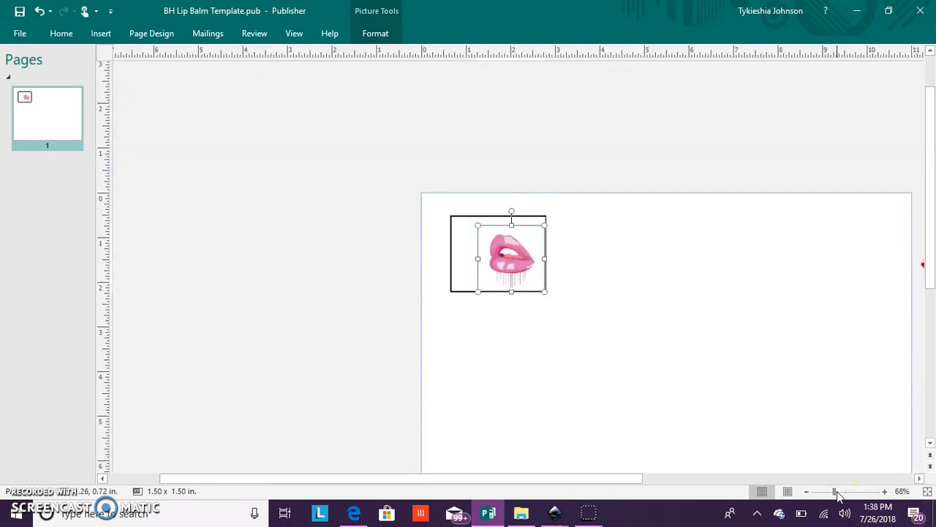
drag(836, 495, 845, 494)
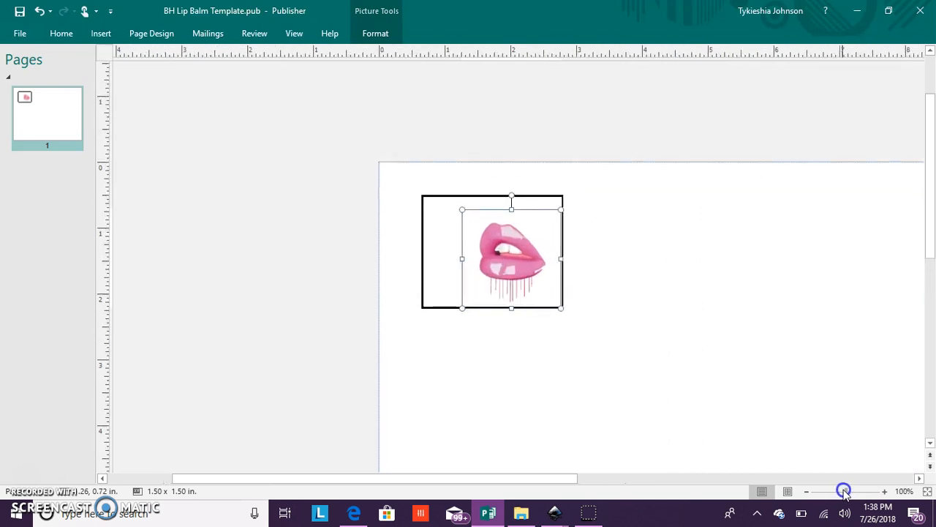
drag(556, 478, 690, 478)
click(890, 273)
drag(898, 269, 417, 349)
- Duplicate the 2.13 x 1.70 in. label rectangle and place the copy beside the original
click(270, 204)
right_click(270, 208)
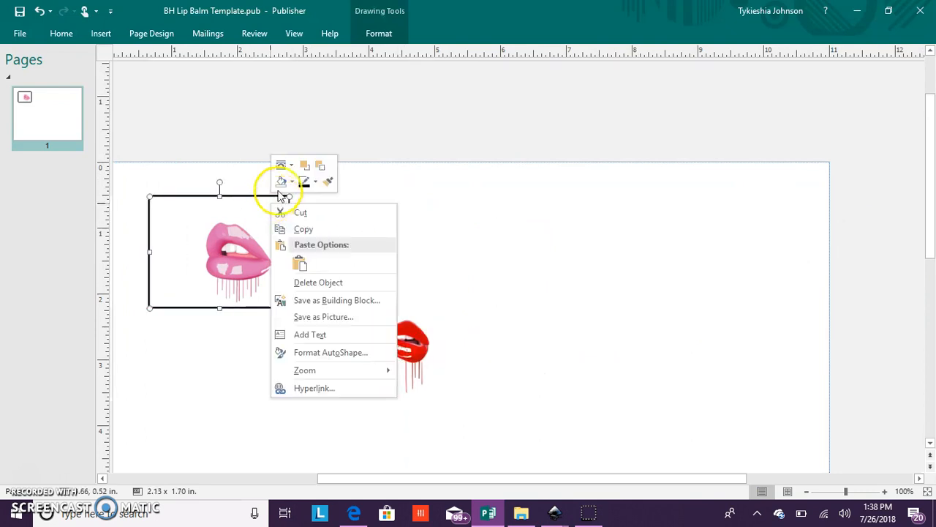
click(281, 224)
click(414, 201)
right_click(429, 218)
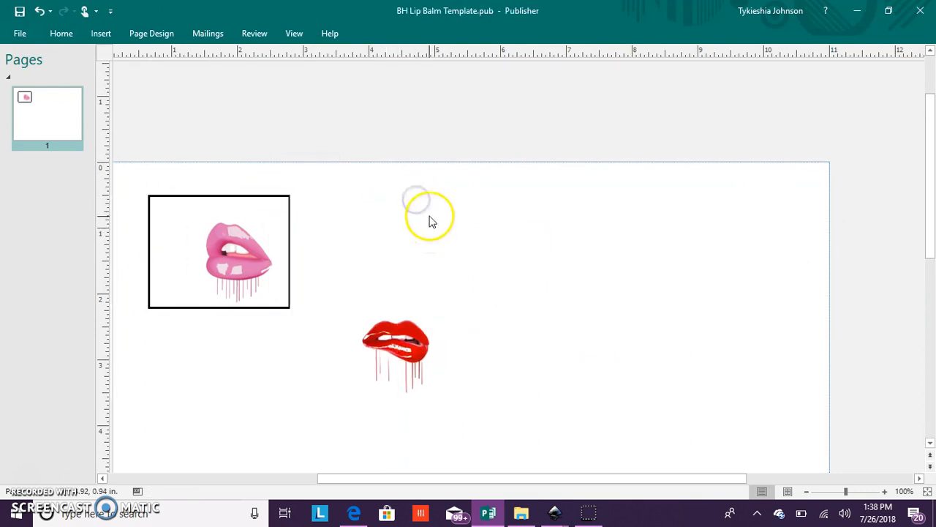
click(460, 259)
drag(465, 215, 363, 196)
- Move both label rectangles closer to the page's upper-left corner, side by side, about 0.23 in. from the top edge
drag(523, 472, 476, 486)
scroll(419, 199, up, 2)
scroll(423, 219, up, 3)
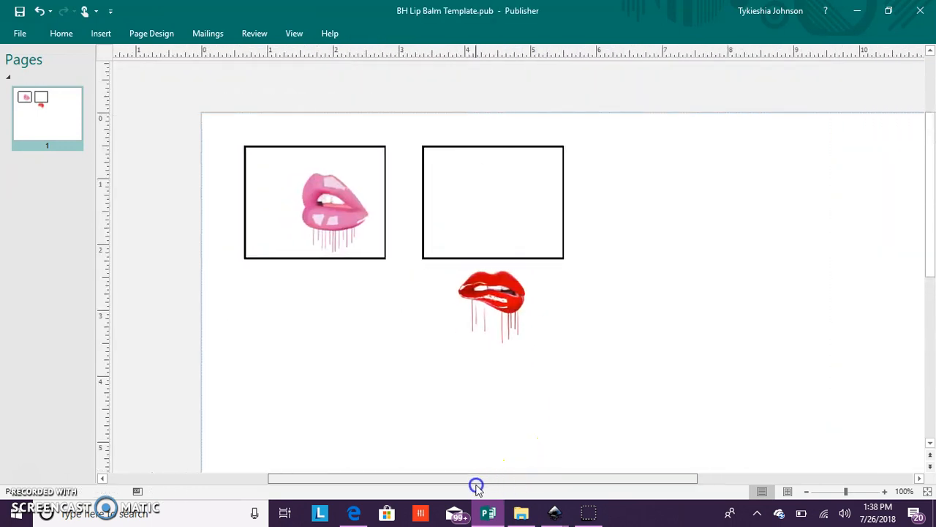
drag(375, 153, 345, 133)
click(501, 159)
drag(502, 152, 461, 130)
- Shrink the two lips pictures, keeping the pink lips in the first rectangle and placing the red lips in the second
click(349, 204)
drag(349, 197, 309, 166)
click(527, 321)
drag(520, 306, 475, 189)
drag(488, 135, 469, 158)
mouse_move(456, 194)
mouse_down()
mouse_move(464, 167)
mouse_move(463, 180)
mouse_up()
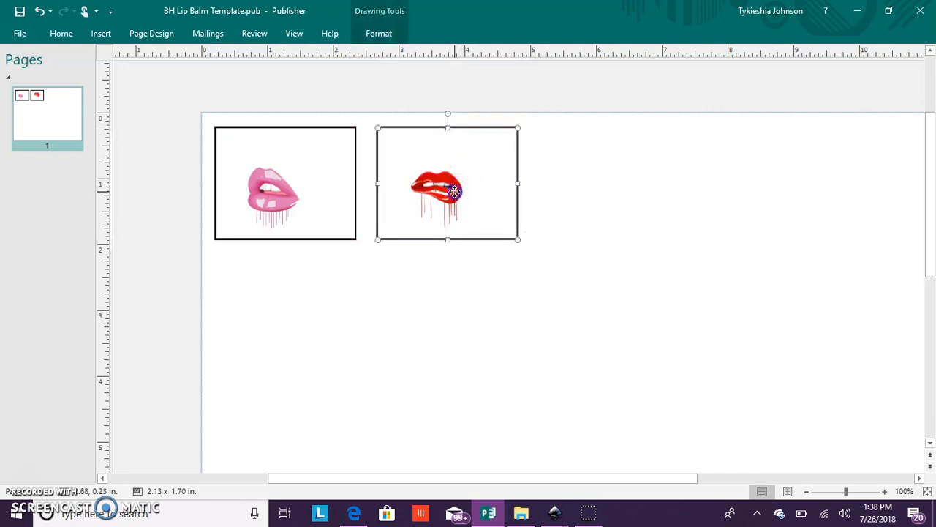
- Shrink the pink lips slightly and the red lips to about 0.91 x 1.09 in., adjusting their positions within their rectangles
click(395, 33)
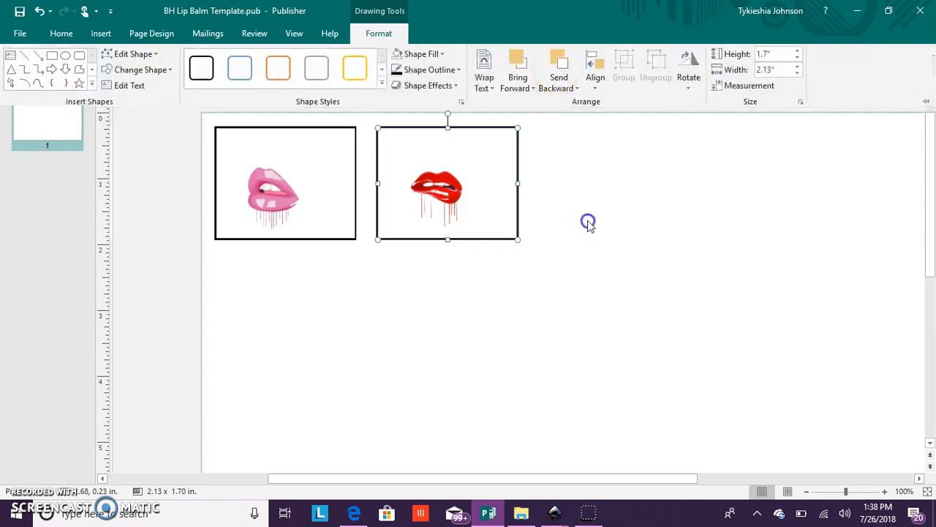
click(448, 206)
click(448, 206)
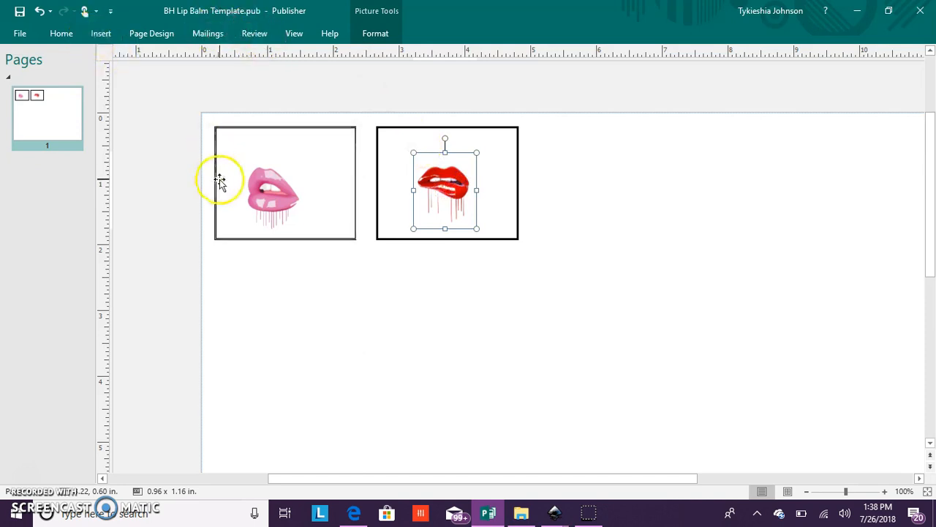
click(287, 207)
drag(311, 157, 300, 171)
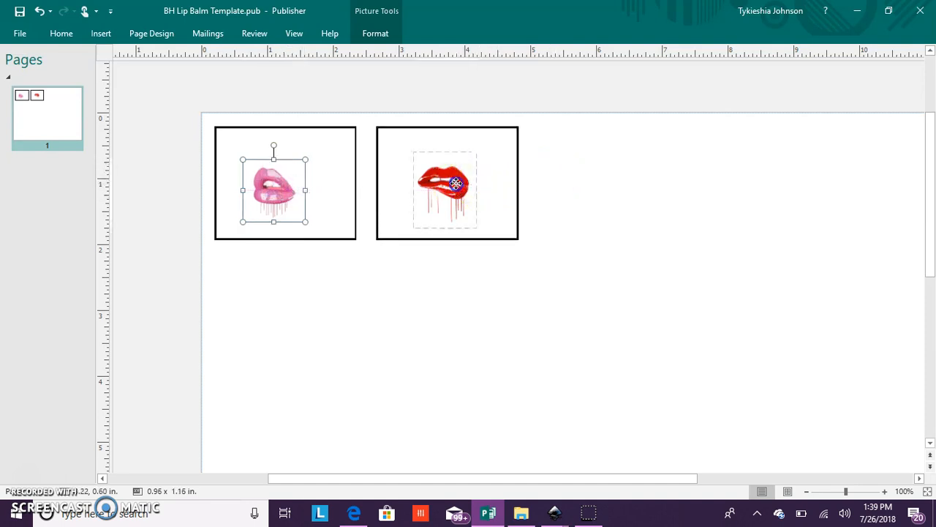
click(456, 183)
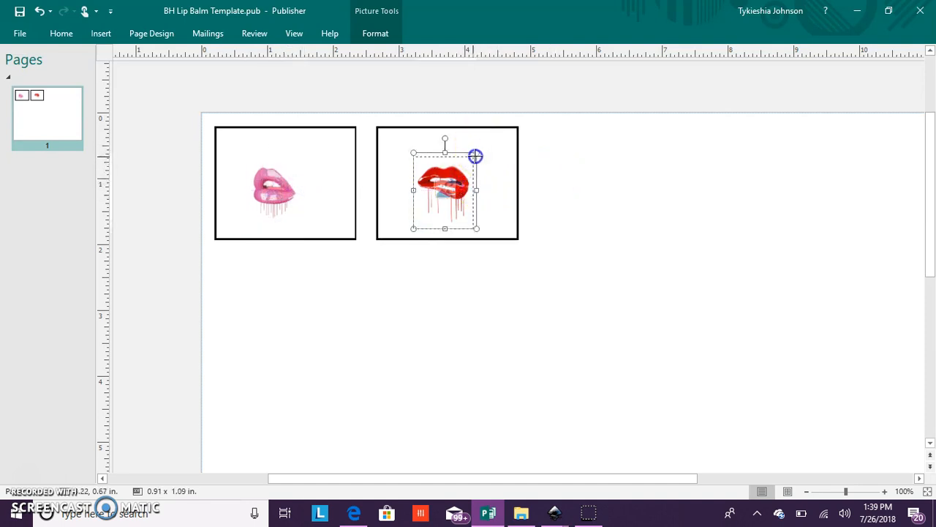
drag(475, 156, 473, 157)
drag(466, 188, 470, 183)
- Insert the "barcode" picture from the png folder on USB DISK (D:)
click(102, 34)
click(124, 61)
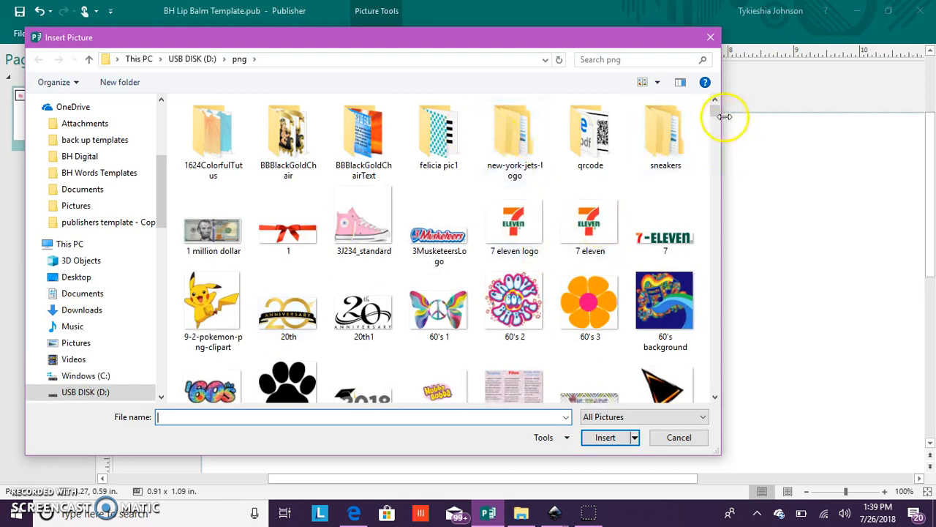
scroll(712, 115, down, 3)
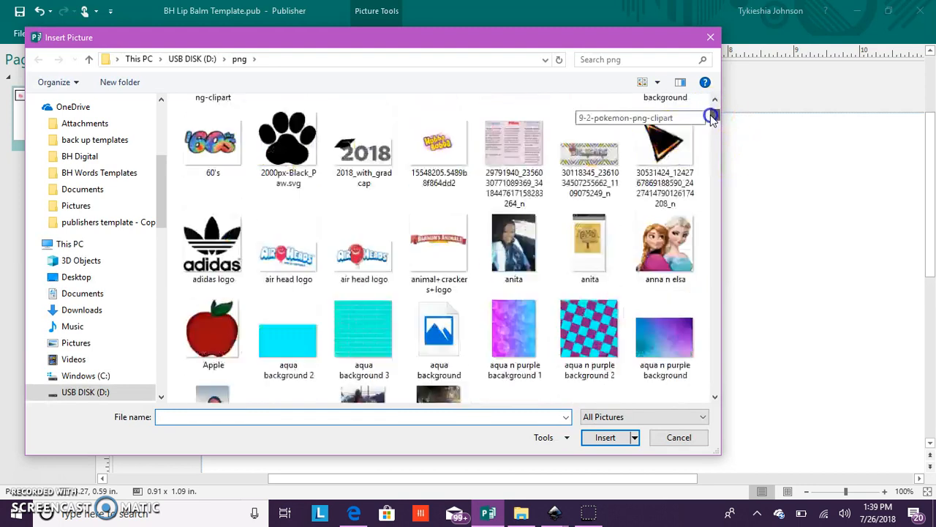
click(714, 398)
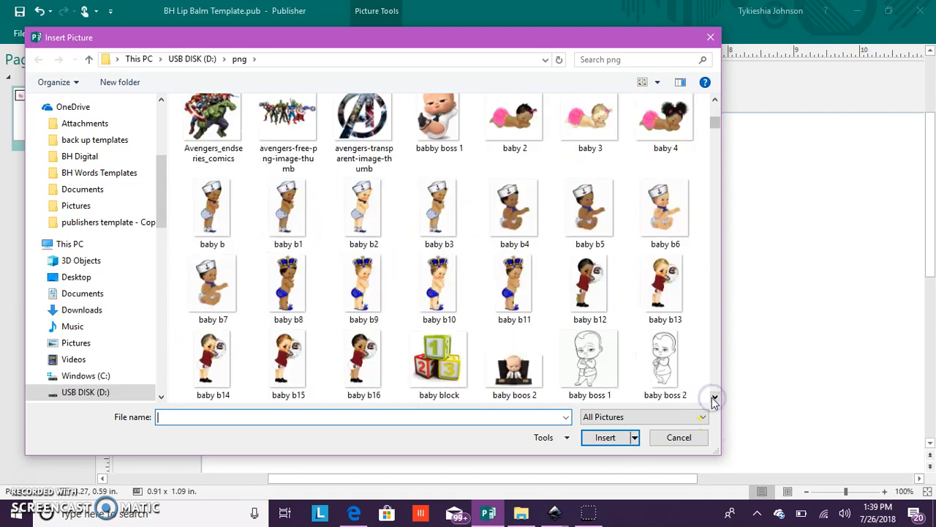
click(715, 397)
click(714, 397)
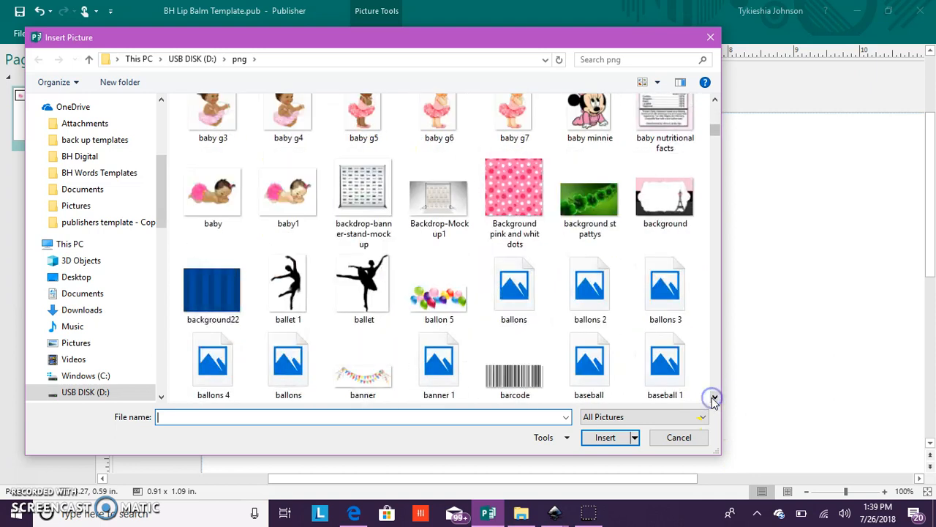
click(514, 363)
click(626, 439)
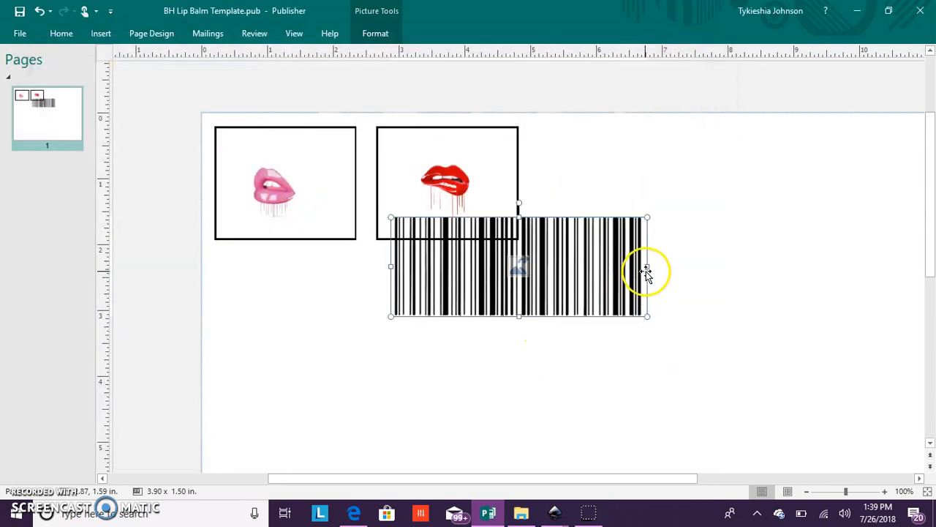
- Shrink the barcode picture to about 1.14 x 0.39 in. and rotate it left 90°
drag(648, 268, 468, 281)
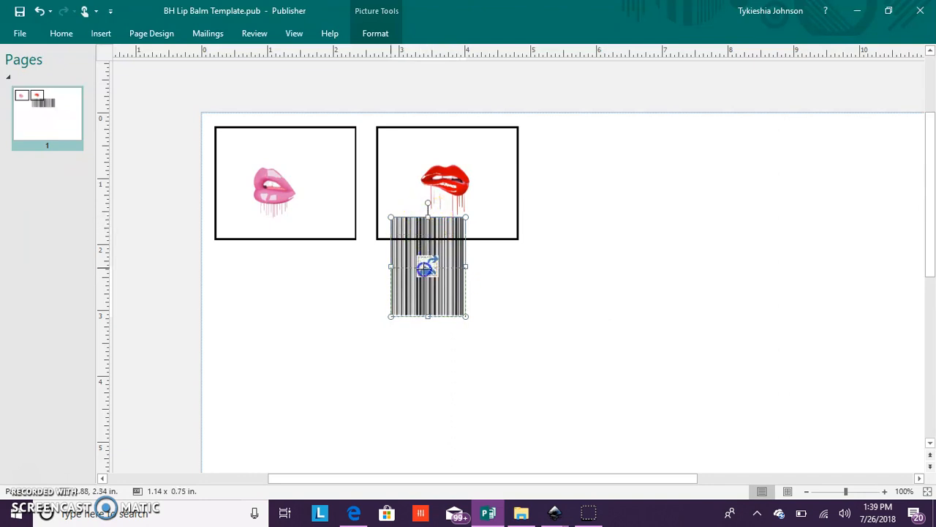
drag(428, 291, 428, 291)
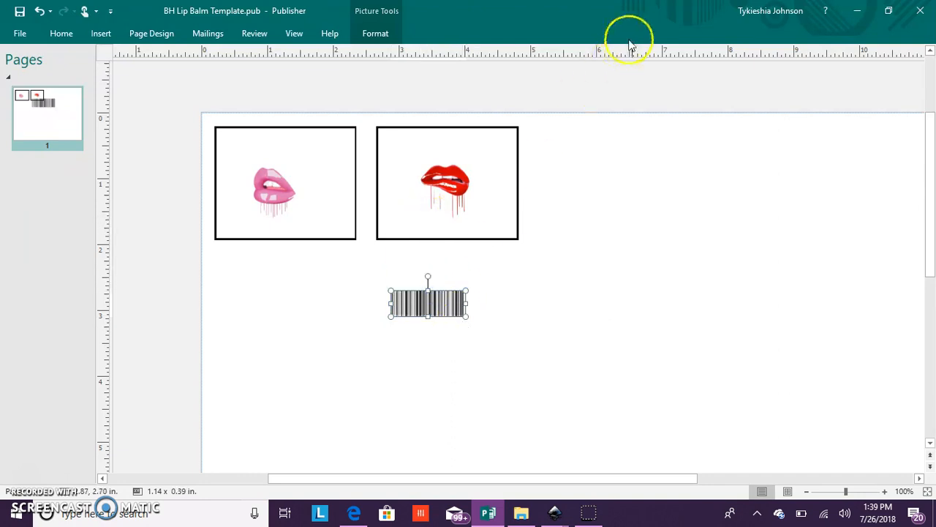
click(376, 34)
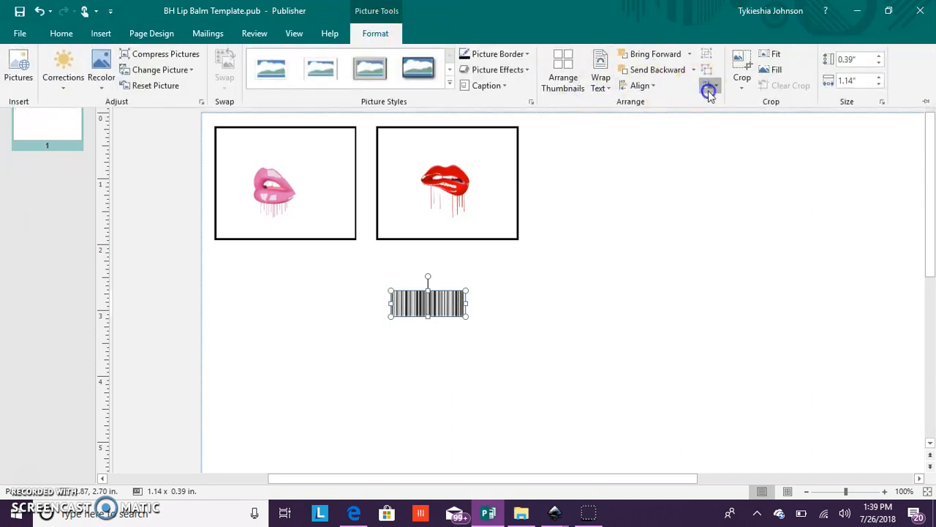
click(708, 92)
click(721, 119)
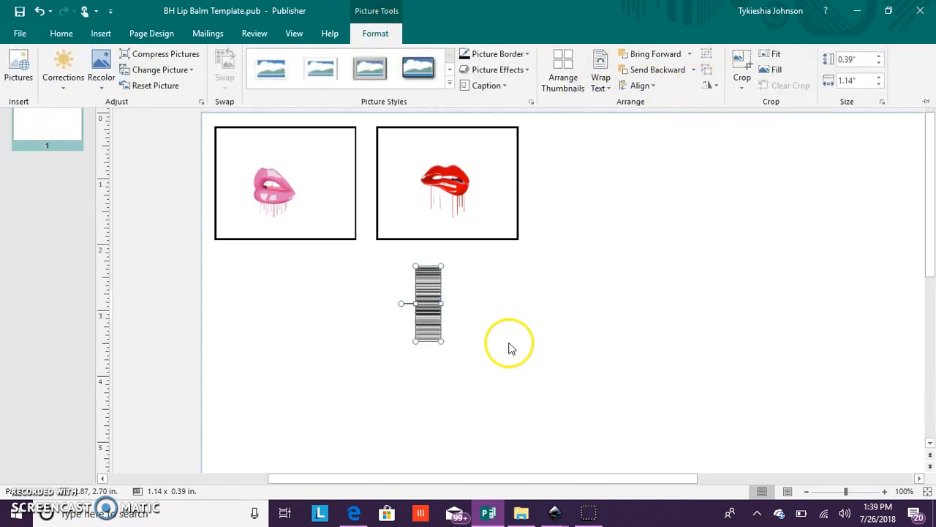
- Resize the barcode to about 1.00 x 0.21 in. and place it left of the pink lips inside the first rectangle
click(439, 307)
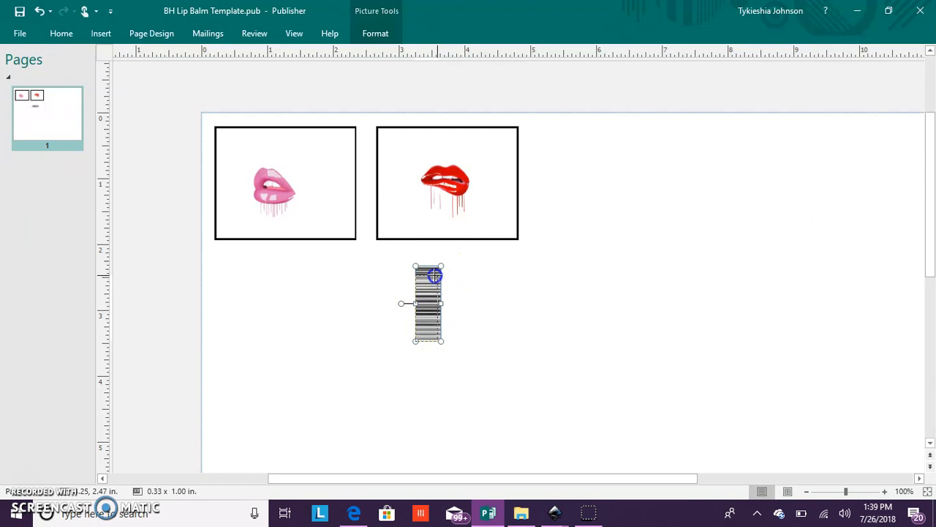
drag(434, 274, 436, 281)
click(437, 309)
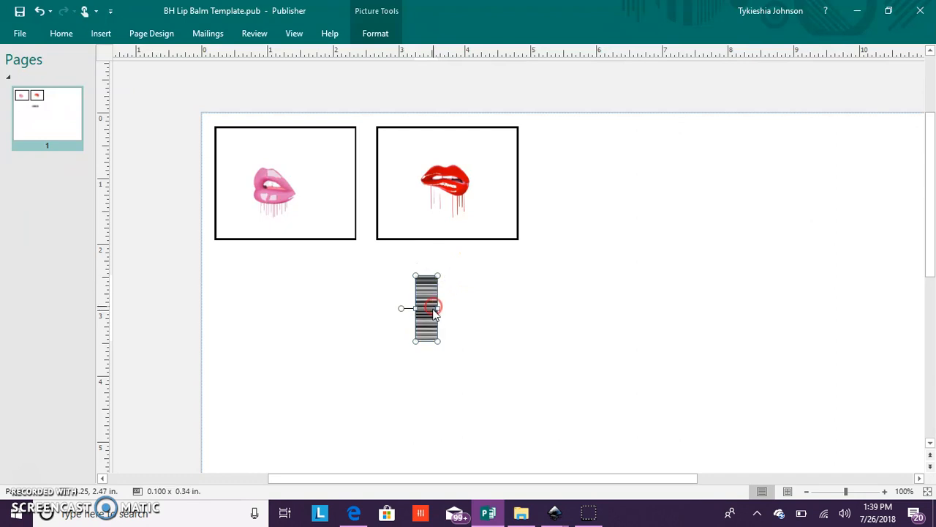
drag(430, 298, 244, 202)
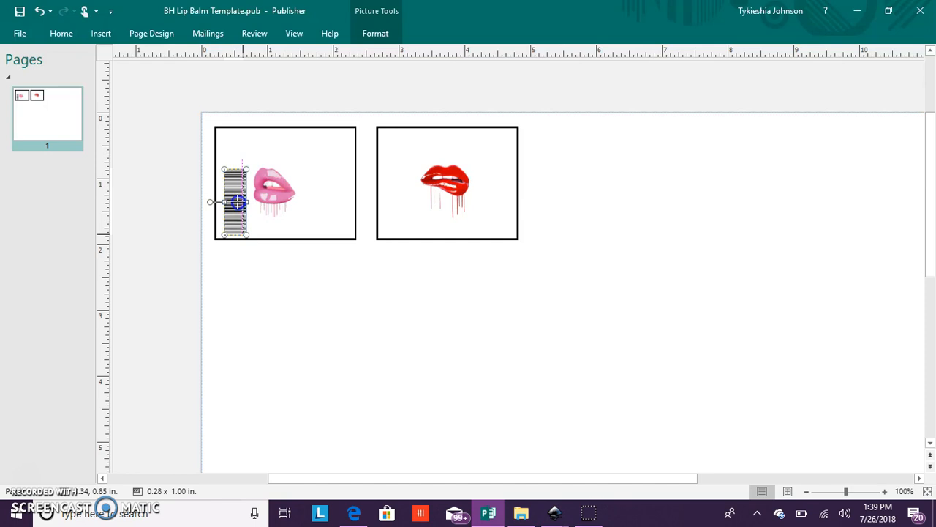
drag(238, 204, 238, 203)
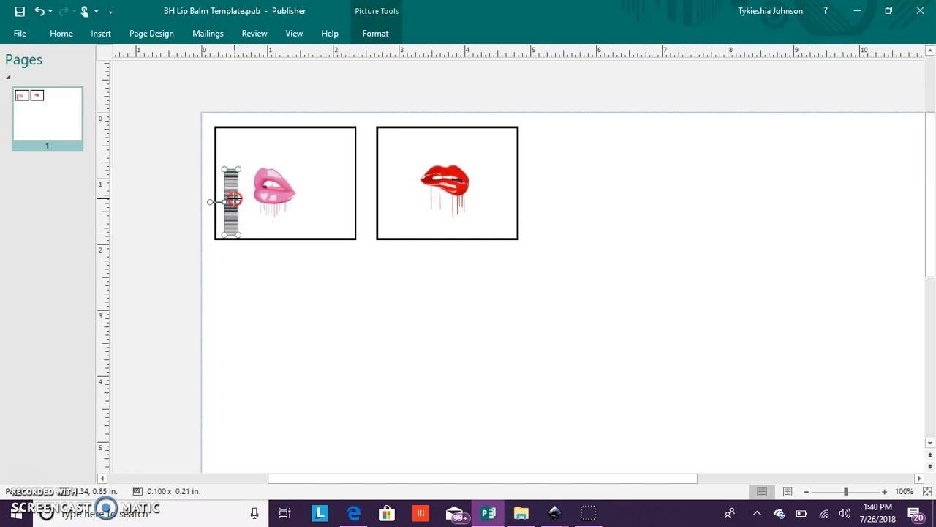
- Duplicate the barcode and place the copy left of the red lips inside the second rectangle
right_click(233, 198)
click(265, 222)
right_click(343, 289)
click(374, 329)
drag(349, 305, 396, 185)
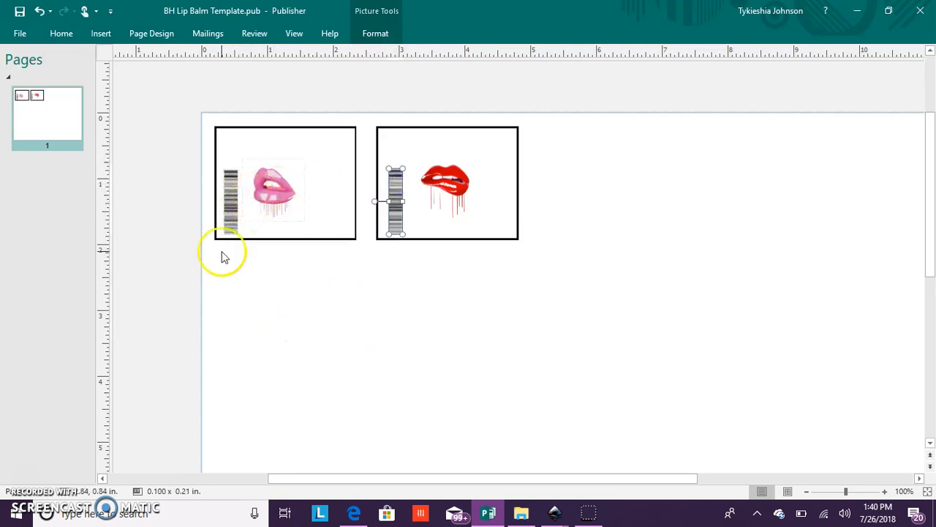
- Start a new WordArt and enter the text "Came", "Threw" and "DrippN" on three separate lines
click(100, 33)
click(524, 84)
click(596, 172)
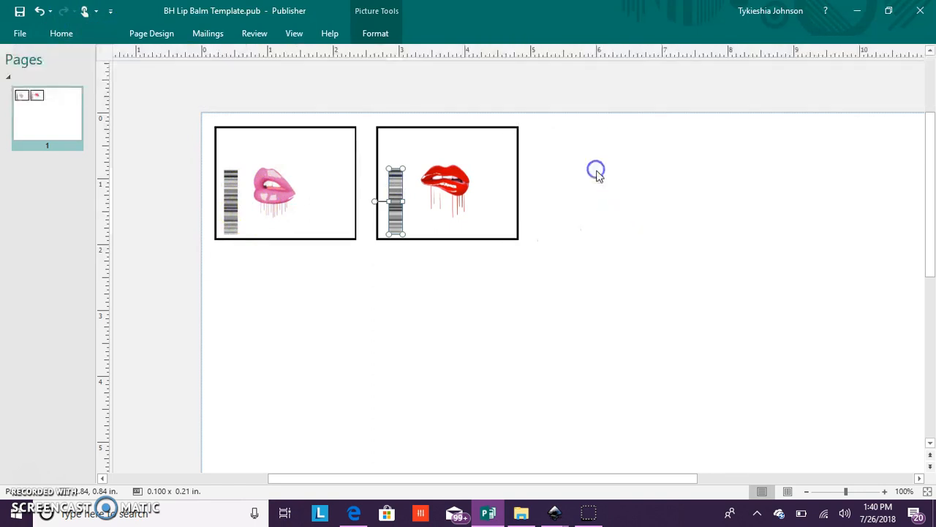
text(C)
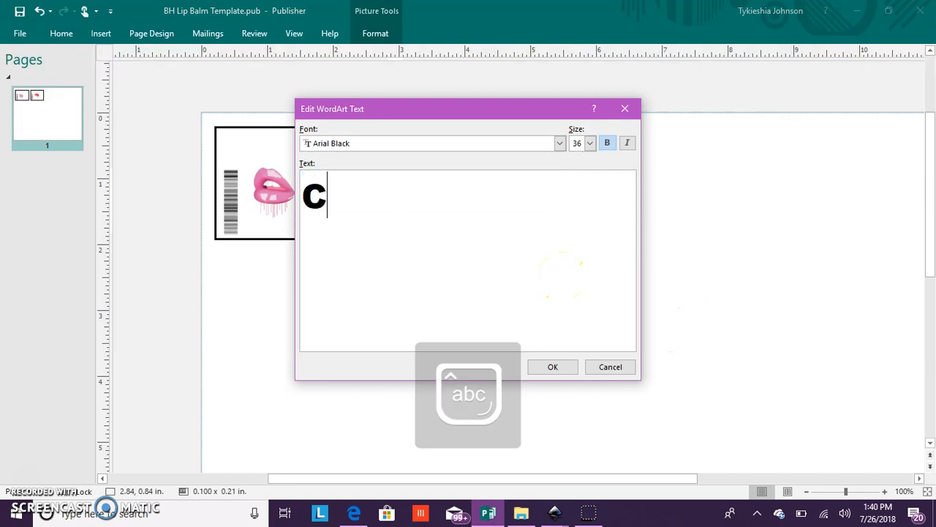
text(ame)
key(Return)
text(th)
key(BackSpace)
key(BackSpace)
text(Thr)
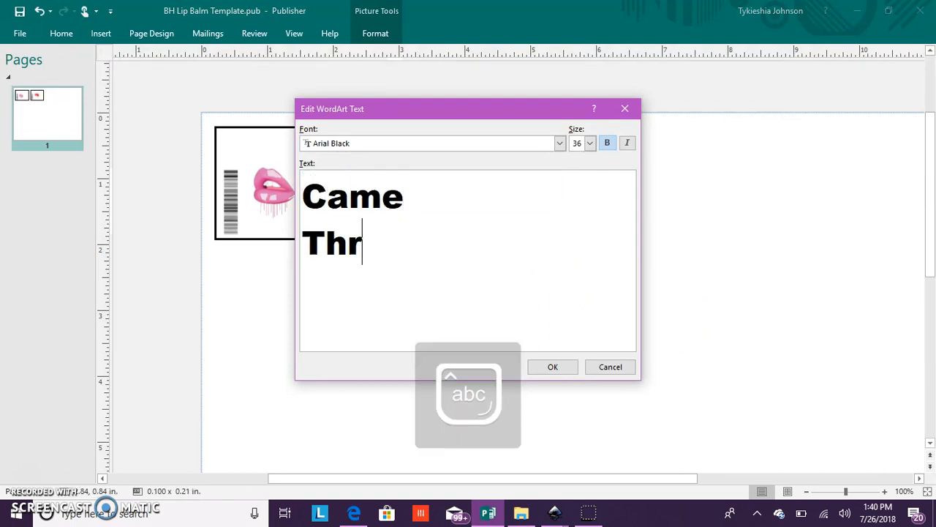
text(ew)
key(Return)
text(Dripp)
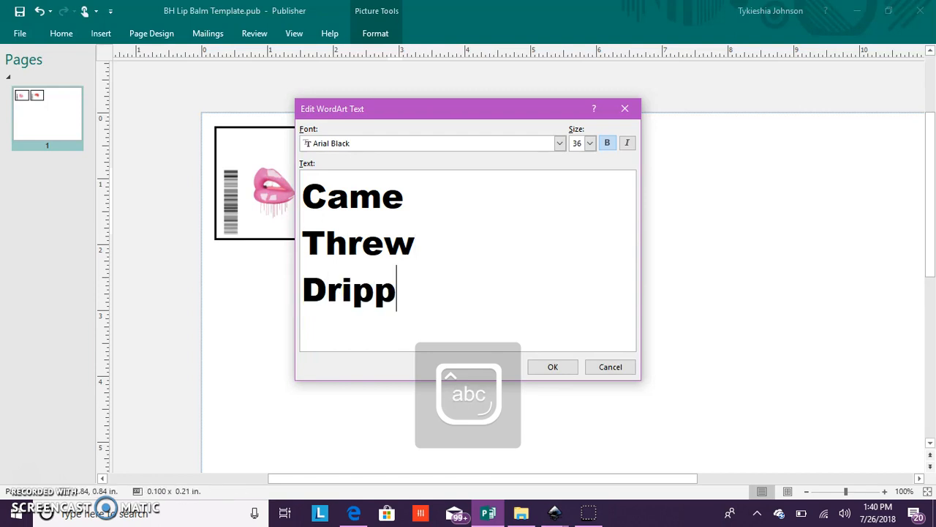
key(Caps_Lock)
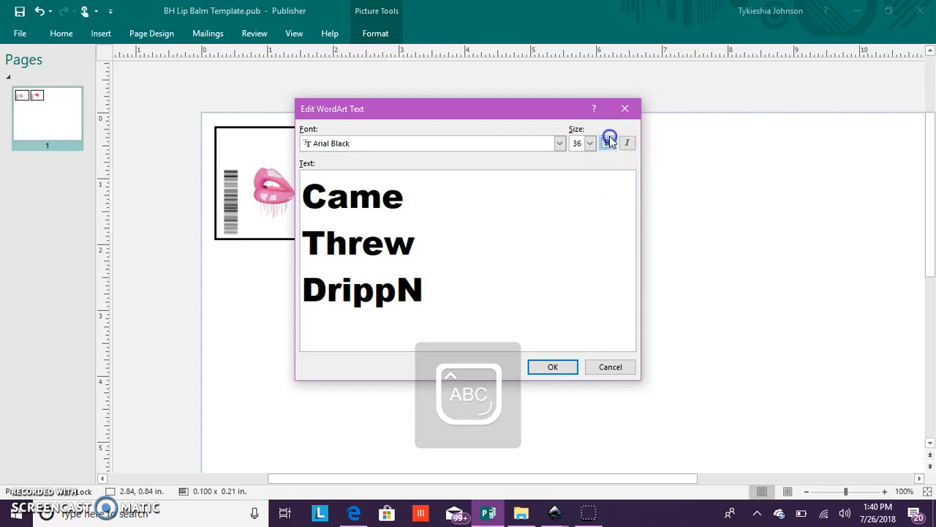
- Look through the WordArt fonts, keep Arial Black at size 36, and place the three-line WordArt on the page
click(560, 143)
scroll(518, 181, down, 8)
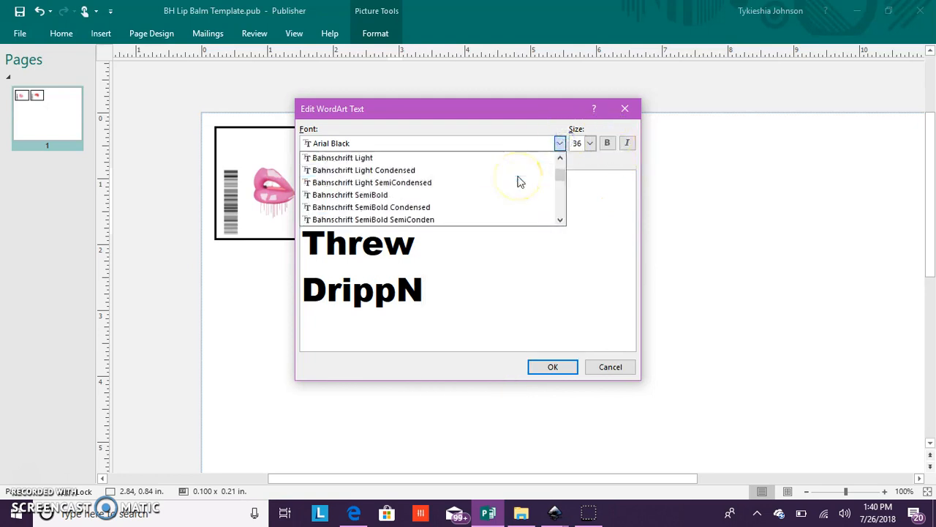
scroll(517, 181, down, 5)
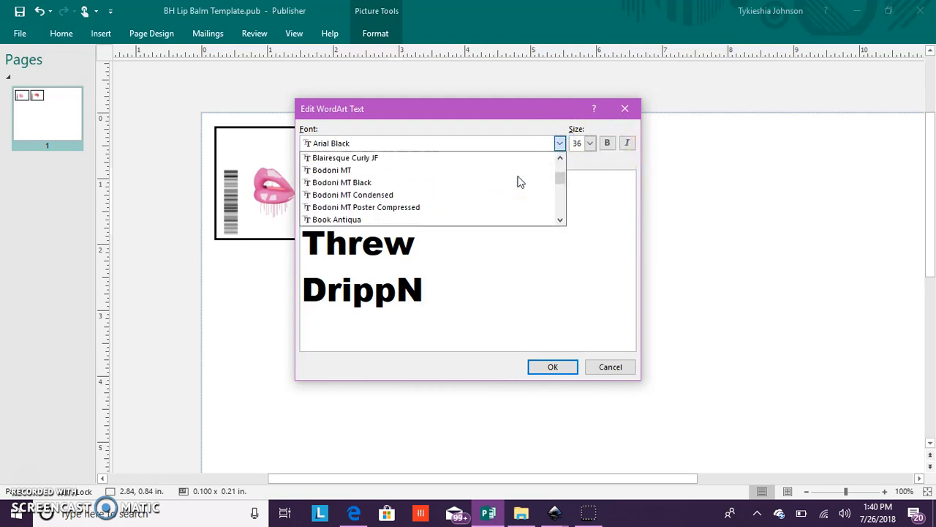
scroll(518, 182, down, 2)
drag(560, 165, 559, 205)
scroll(487, 214, down, 2)
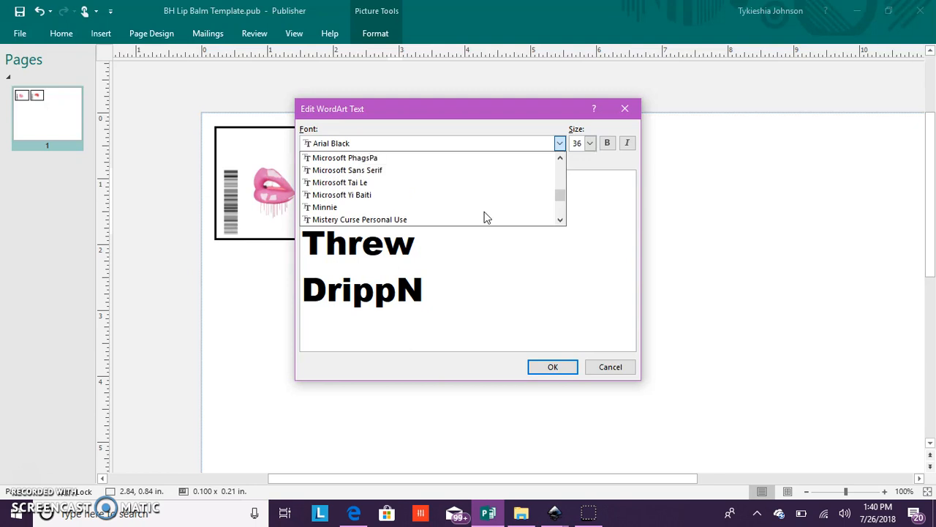
scroll(485, 217, up, 2)
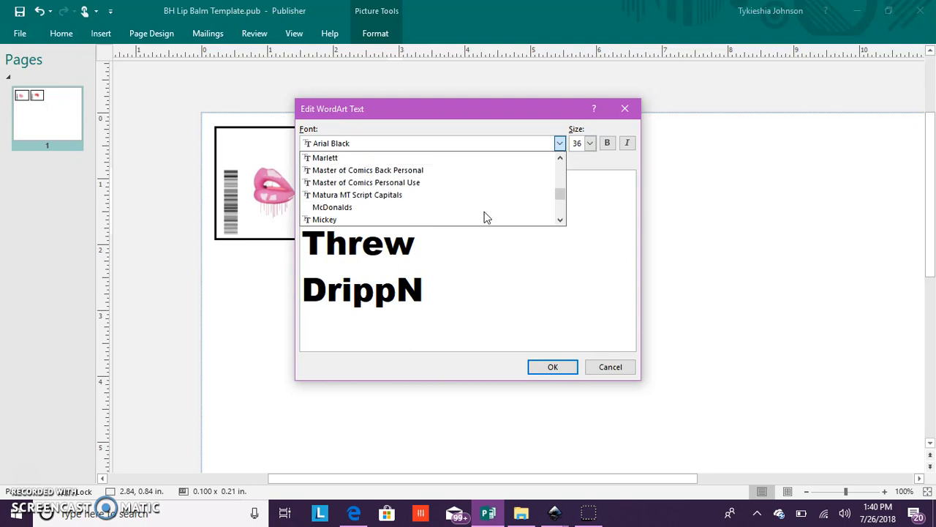
scroll(485, 218, up, 1)
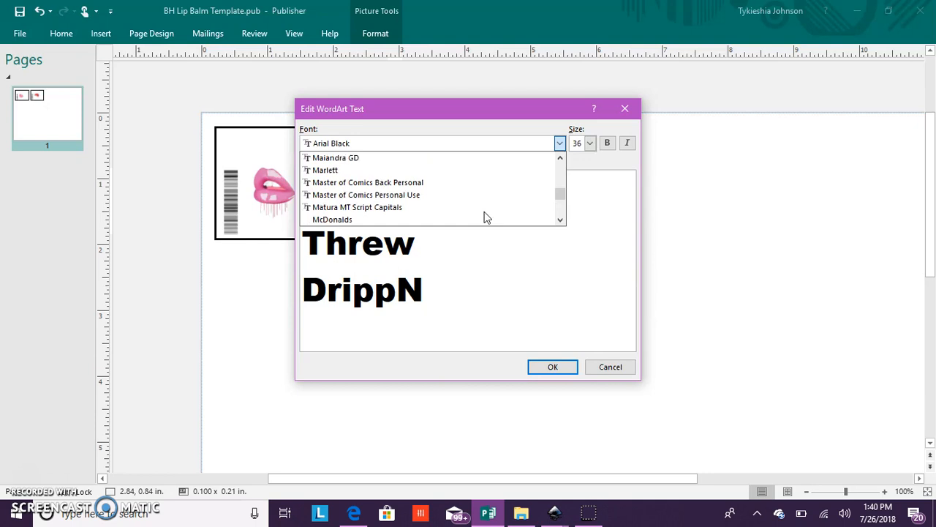
scroll(484, 218, up, 5)
scroll(484, 217, up, 6)
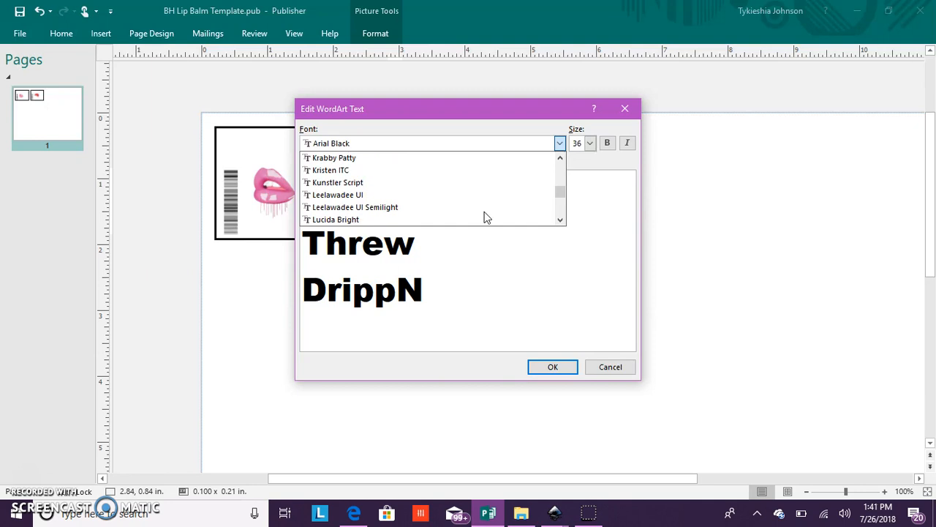
click(553, 345)
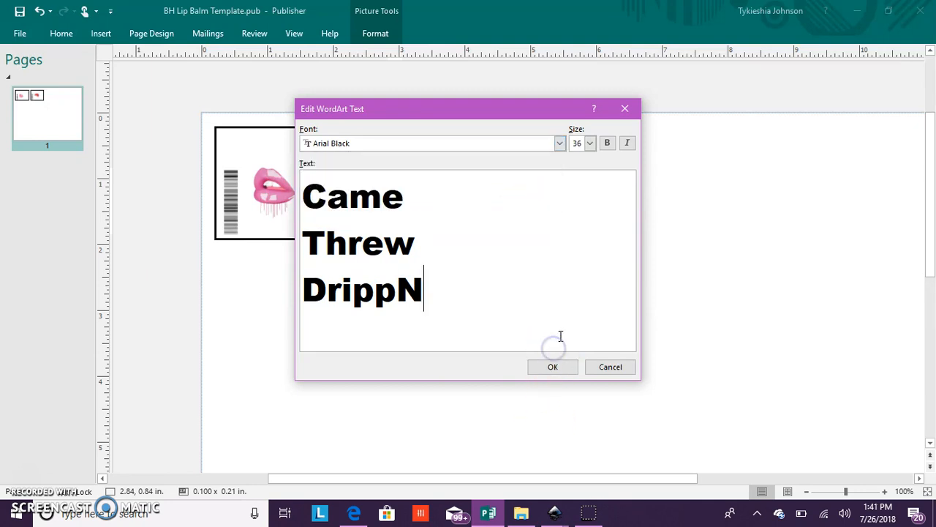
click(553, 367)
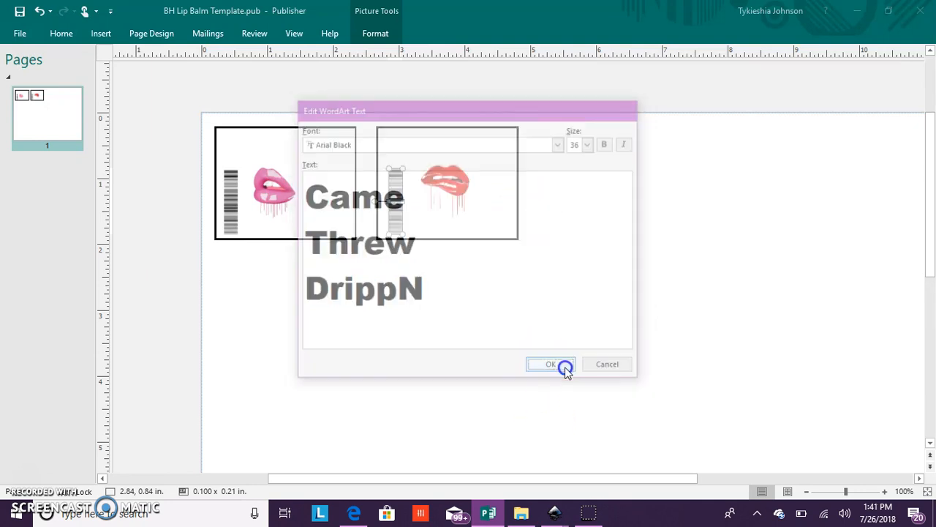
- Draw a text box about 2.79 x 1.90 in. in the empty area right of the two rectangles and enter "cAME"
click(102, 34)
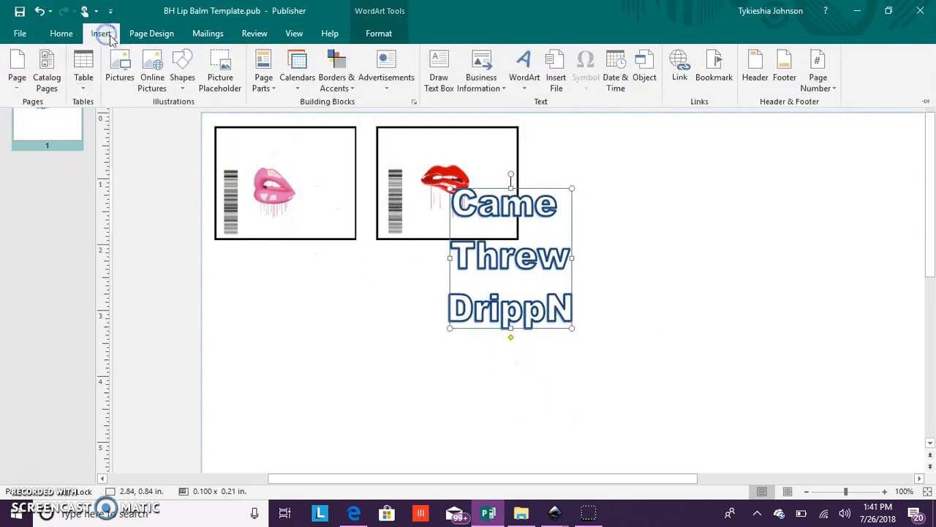
click(438, 77)
drag(730, 158, 923, 292)
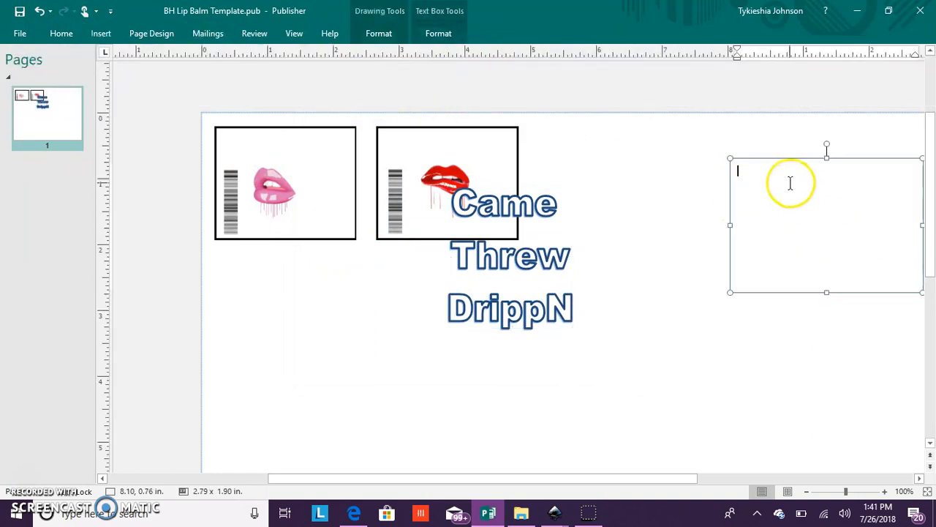
key(Caps_Lock)
text(cAME)
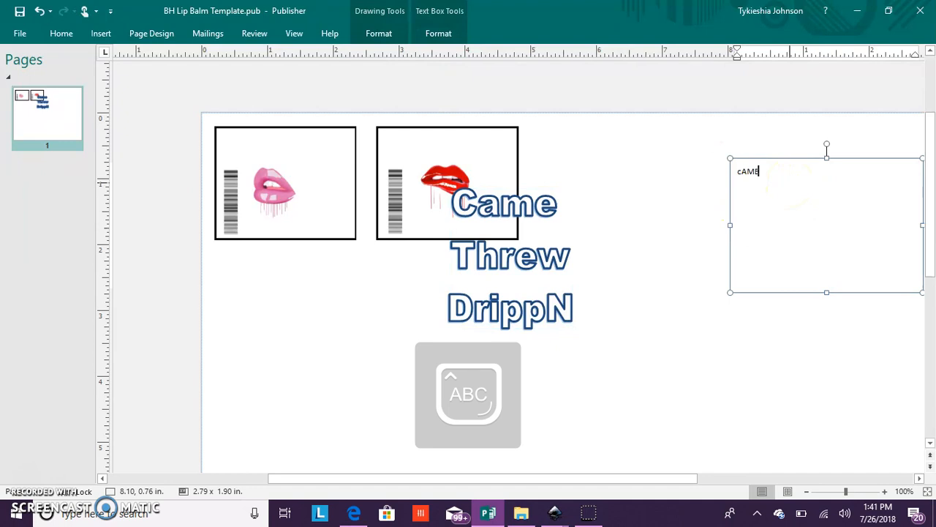
- Select the "cAME" text and examine the previews in its font list for a suitable lettering style
drag(790, 176, 729, 173)
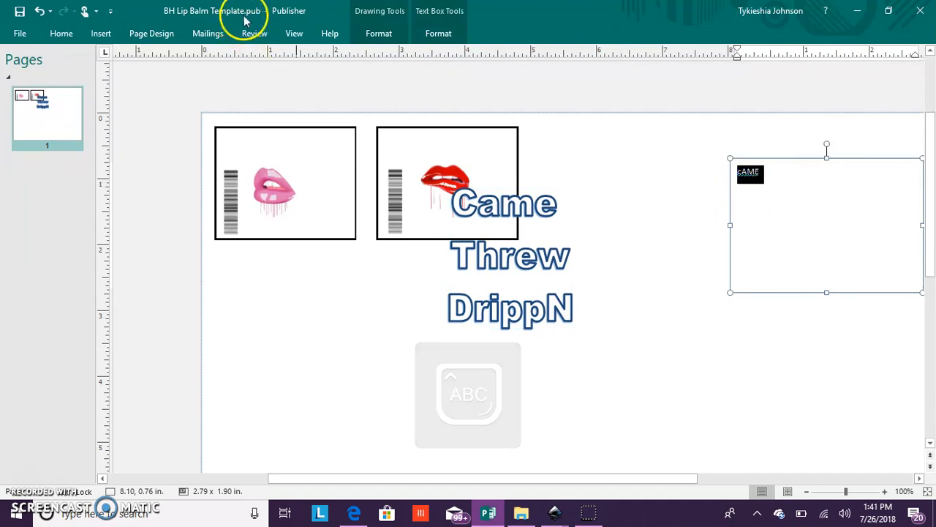
click(374, 33)
click(441, 34)
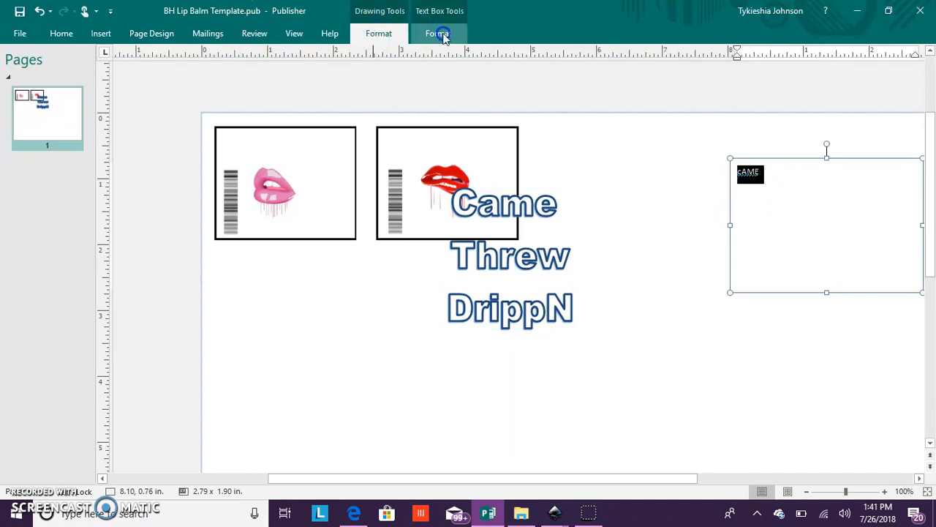
click(201, 56)
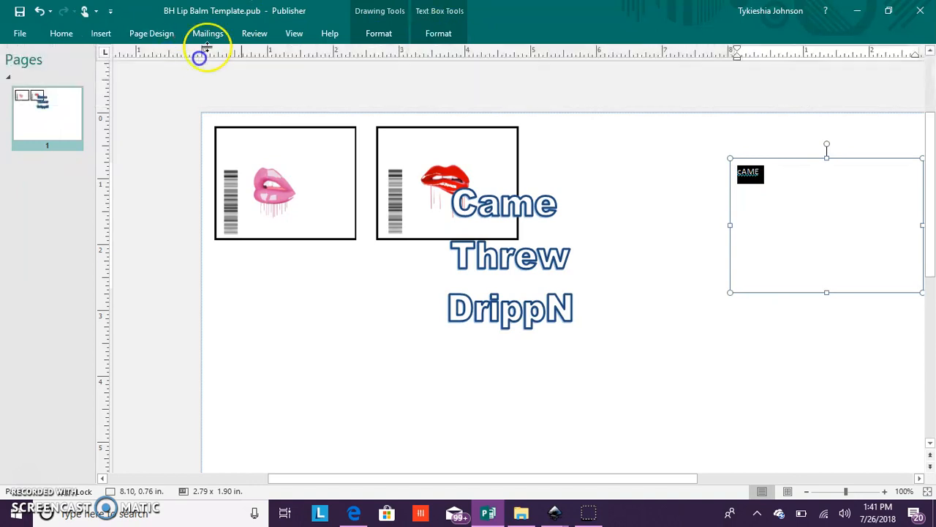
click(453, 34)
click(196, 59)
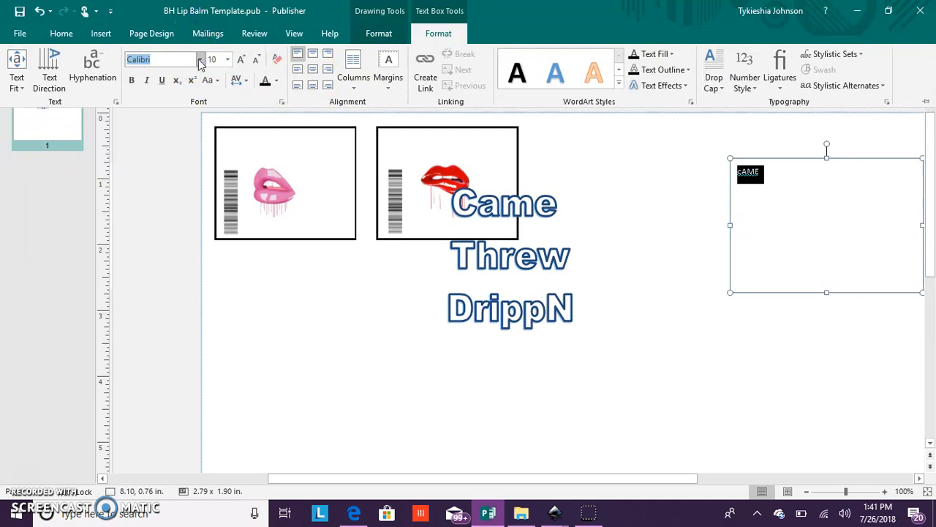
click(200, 59)
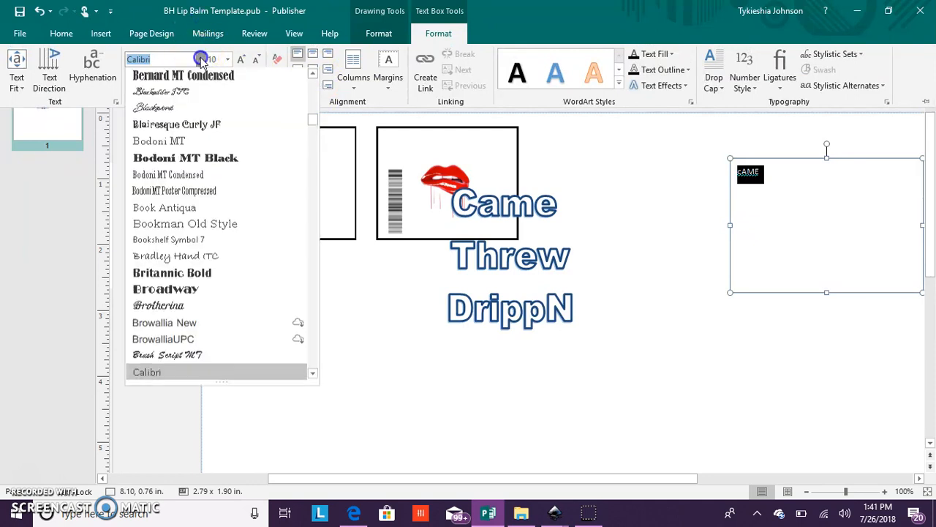
click(207, 110)
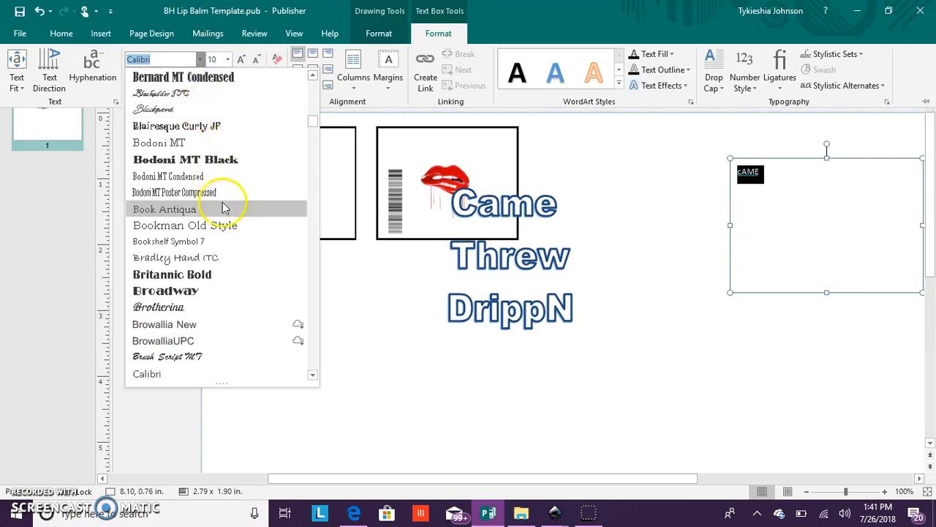
scroll(224, 205, down, 3)
scroll(230, 234, down, 1)
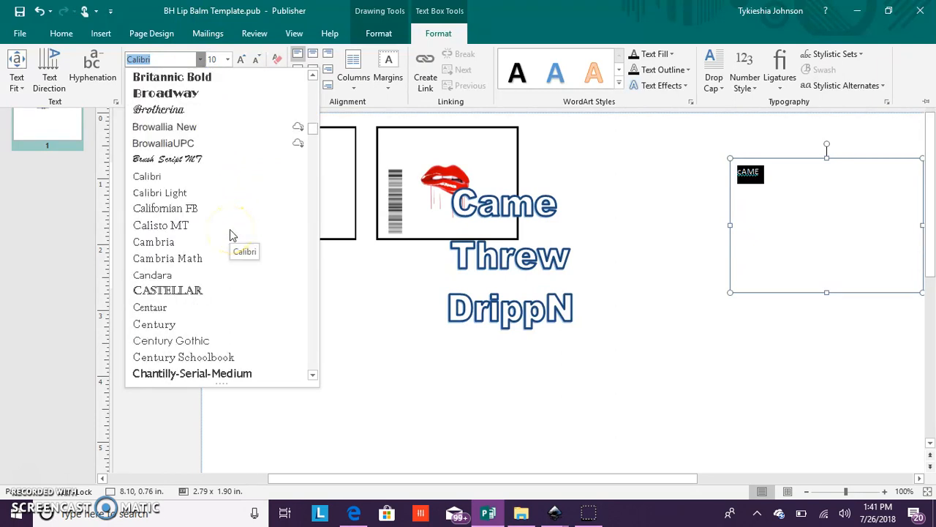
scroll(230, 234, down, 3)
scroll(231, 234, down, 2)
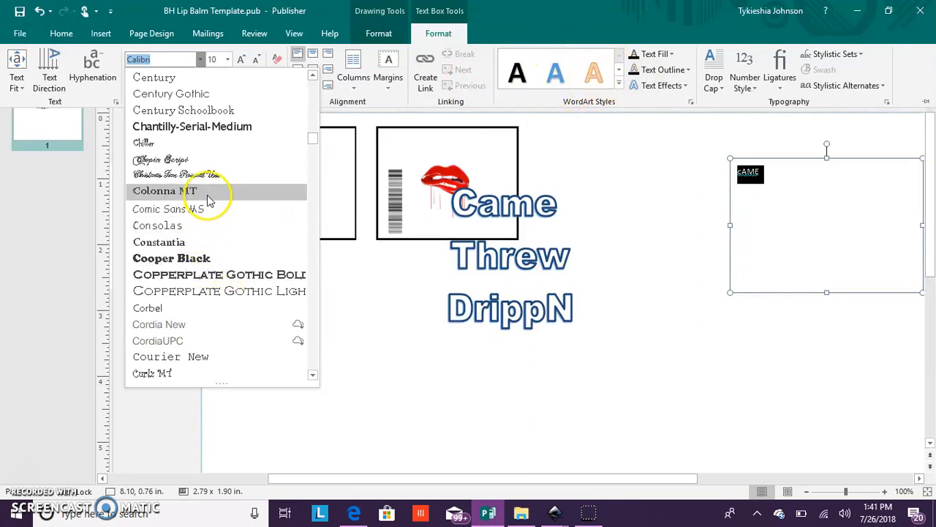
scroll(207, 195, down, 3)
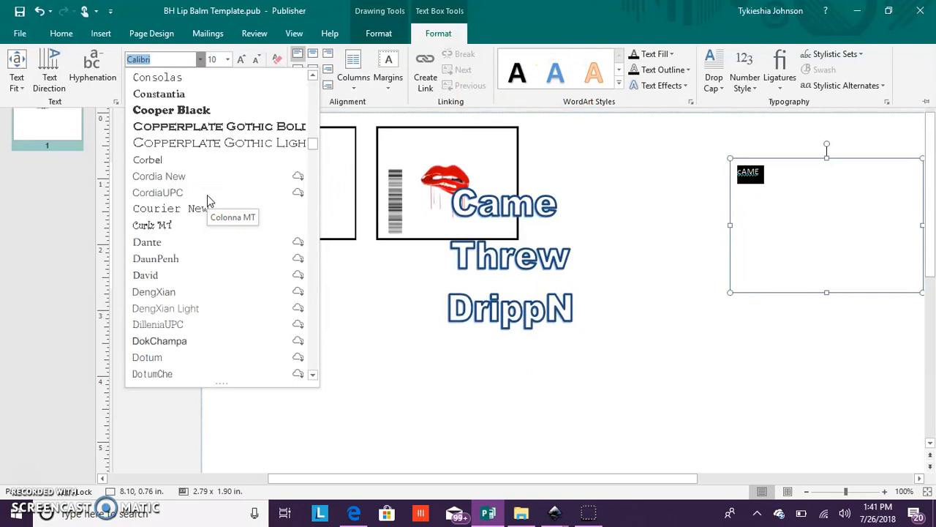
scroll(207, 195, down, 4)
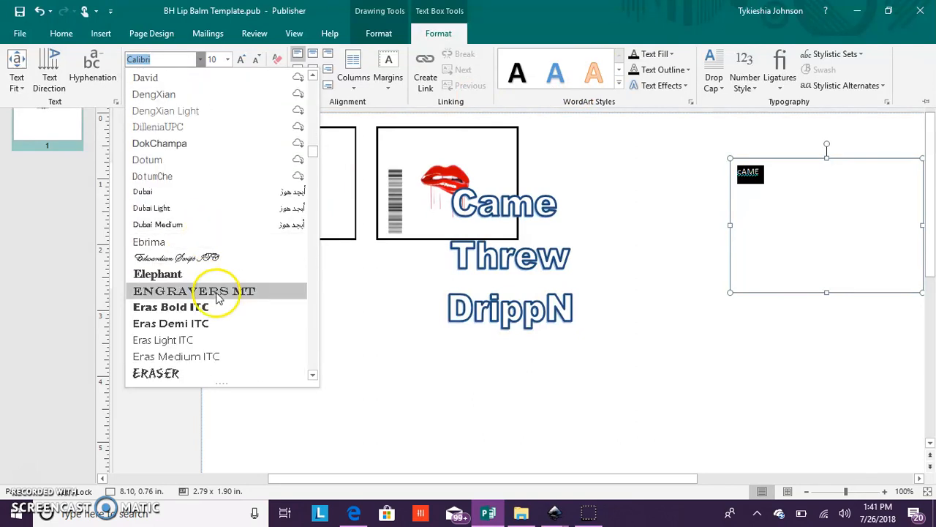
scroll(218, 317, down, 3)
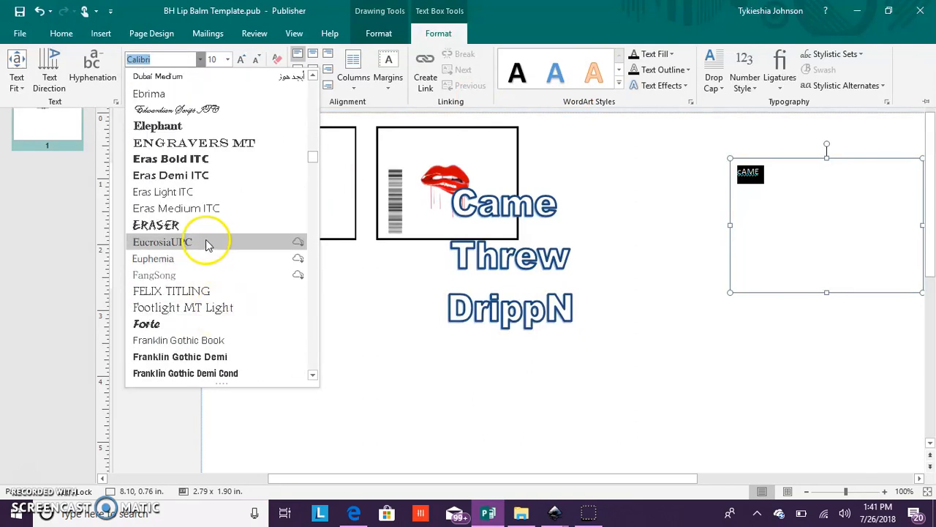
scroll(218, 289, down, 4)
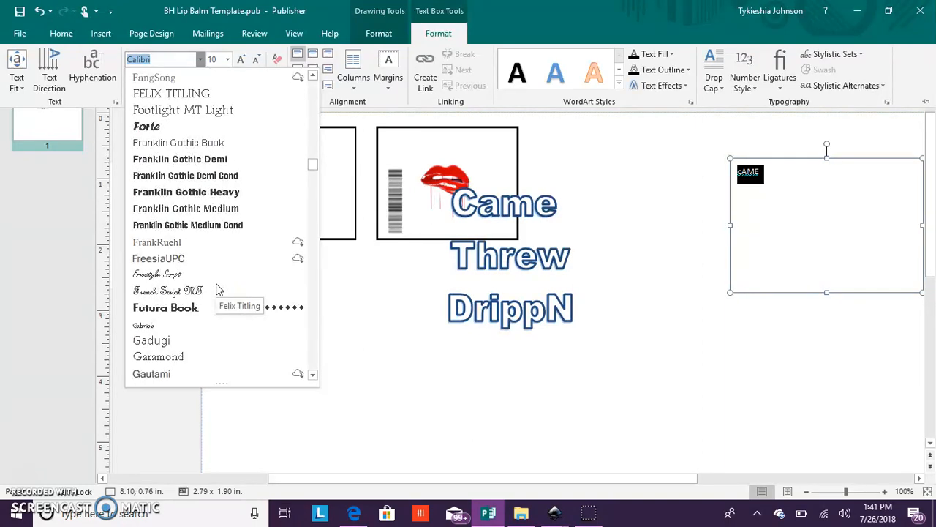
scroll(216, 287, down, 4)
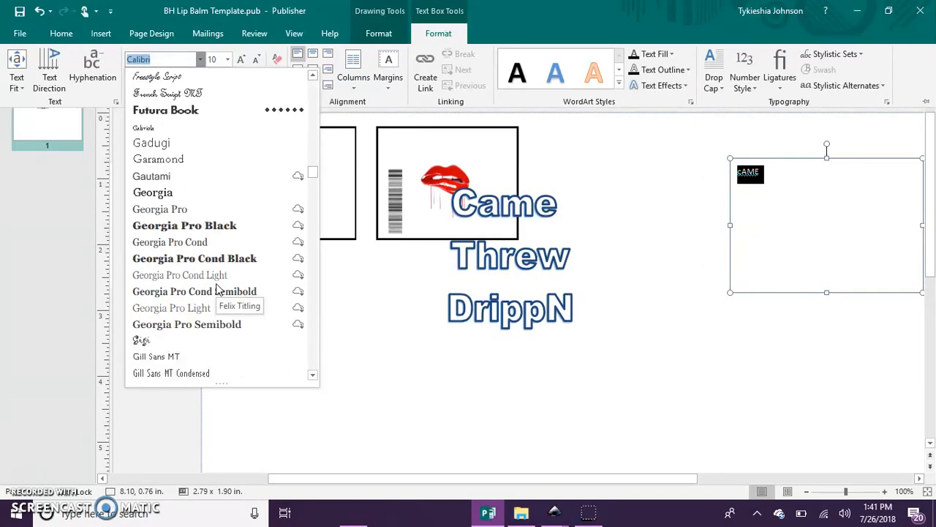
scroll(217, 291, down, 4)
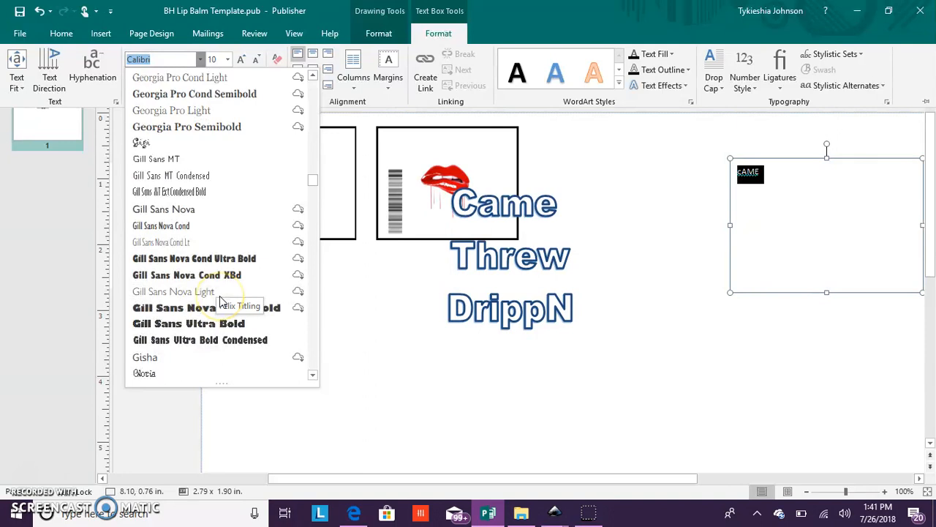
scroll(219, 300, down, 2)
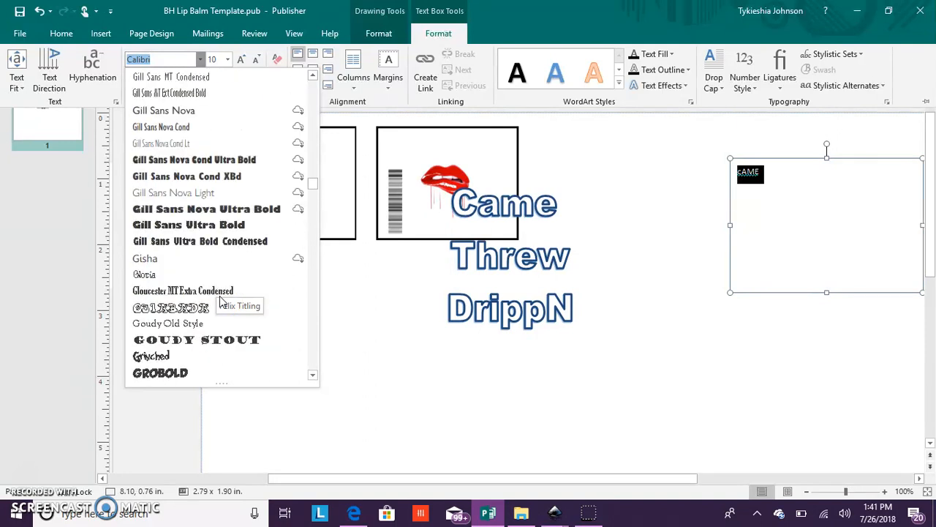
scroll(221, 300, down, 4)
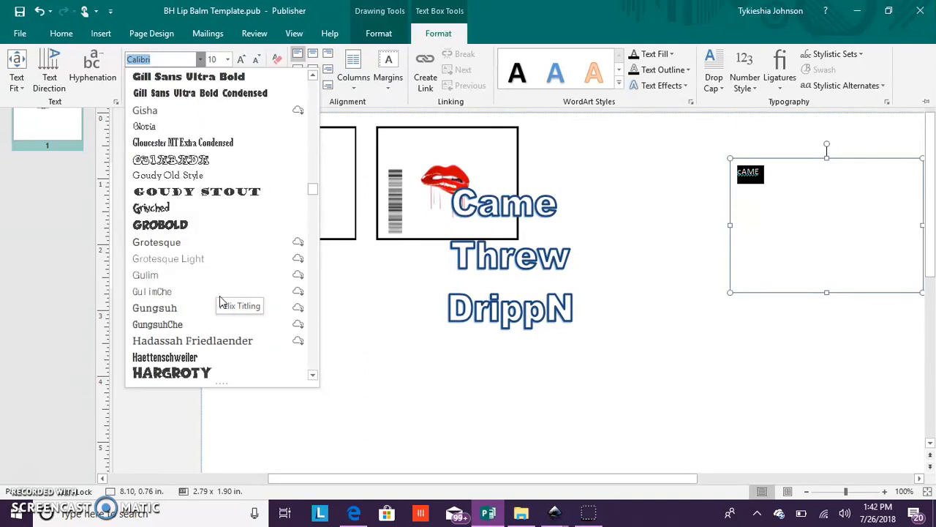
scroll(221, 300, down, 1)
scroll(222, 300, down, 2)
scroll(220, 298, down, 4)
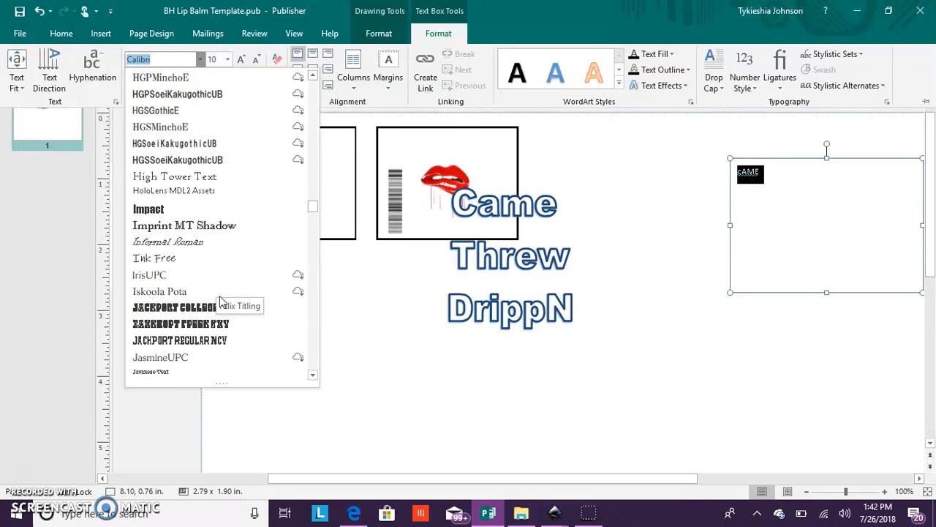
scroll(223, 290, down, 1)
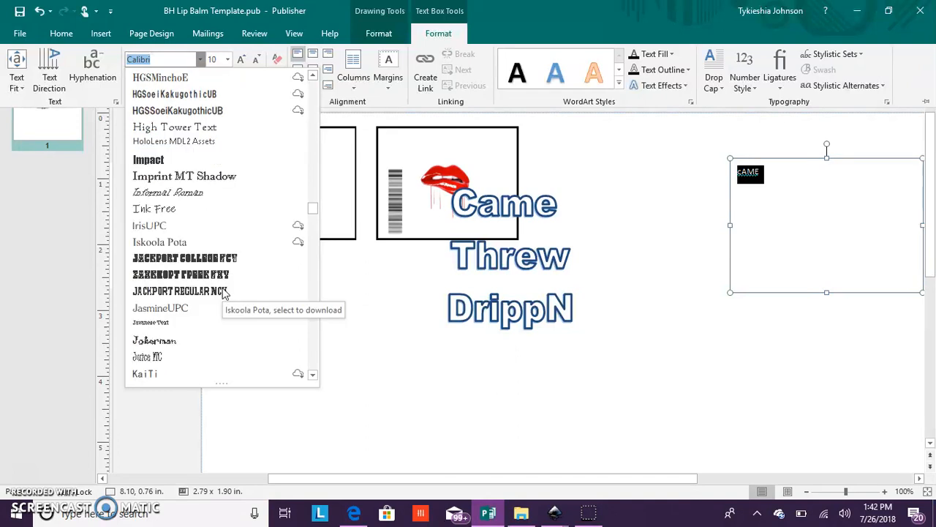
scroll(225, 292, down, 4)
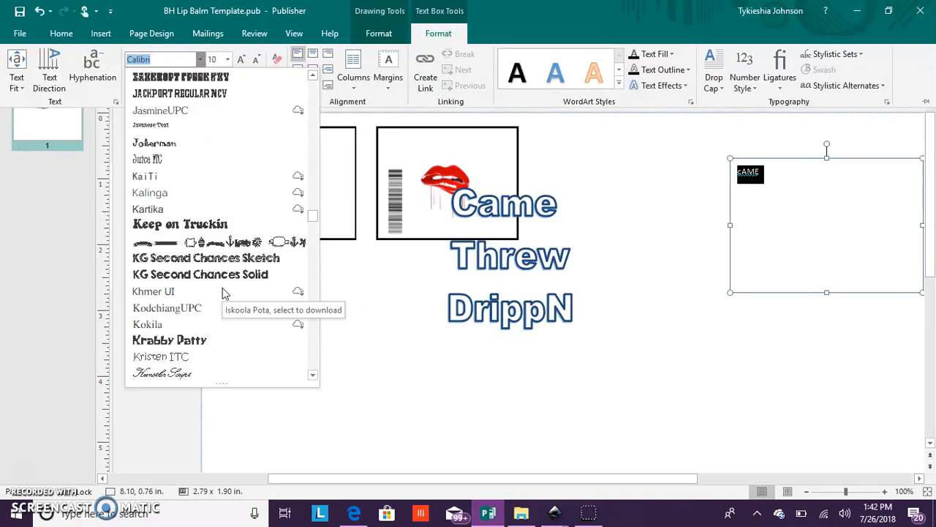
- Examine the remaining font previews for the "cAME" text, from the J fonts through to Yu Mincho Light, for a suitable lettering style
scroll(223, 291, down, 1)
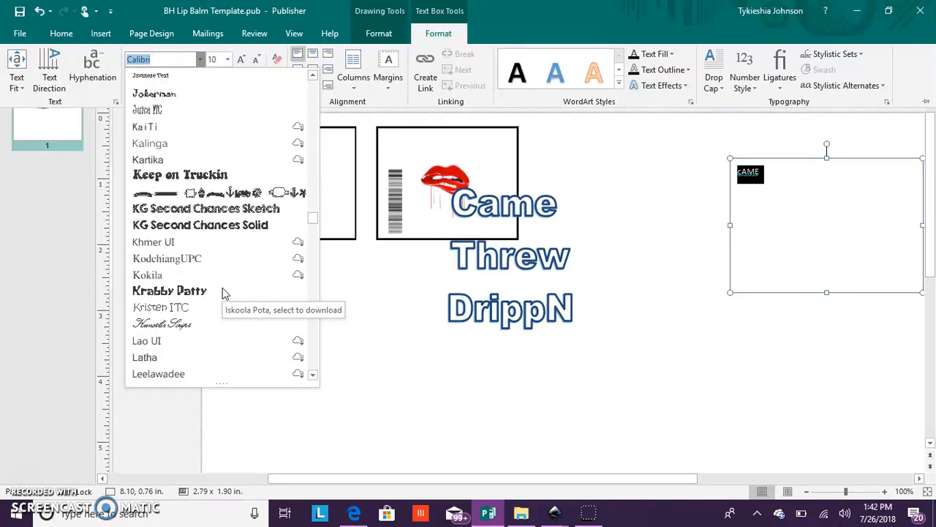
scroll(223, 291, down, 2)
scroll(225, 293, down, 1)
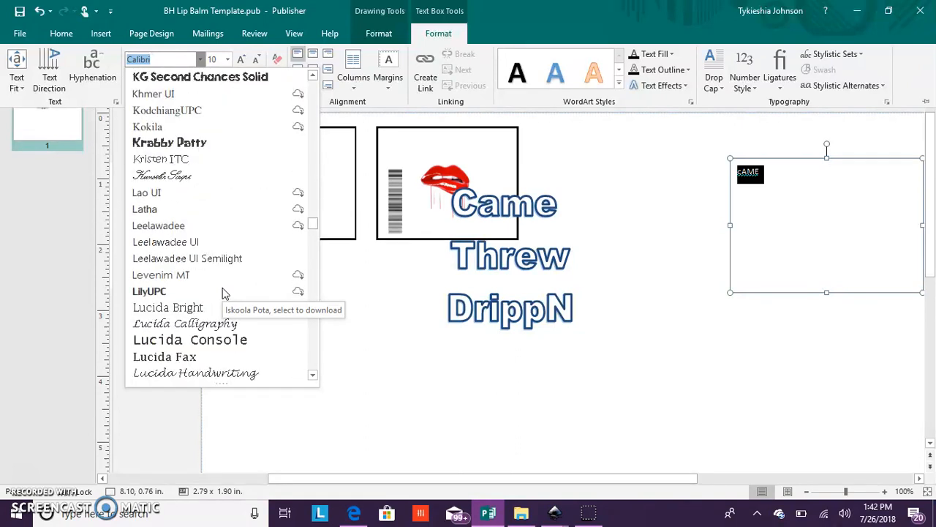
scroll(225, 293, down, 3)
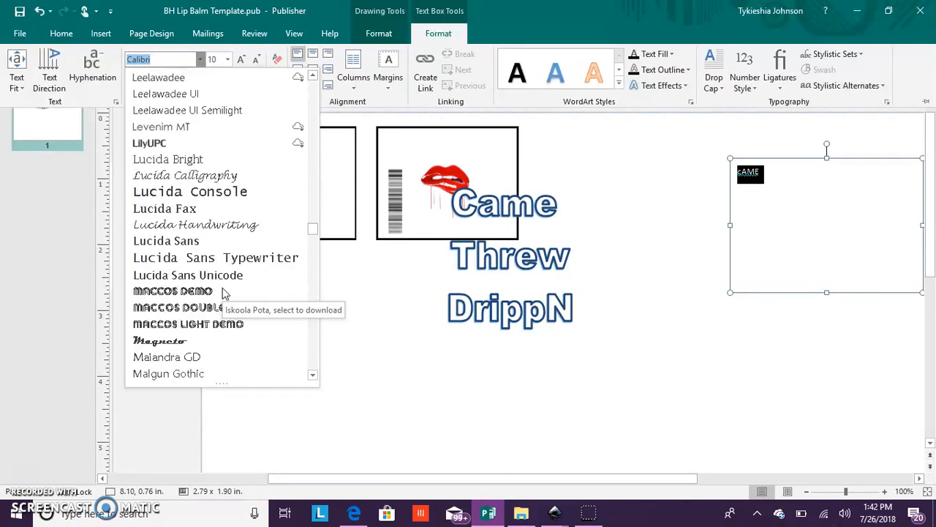
scroll(222, 290, down, 1)
scroll(222, 290, down, 1)
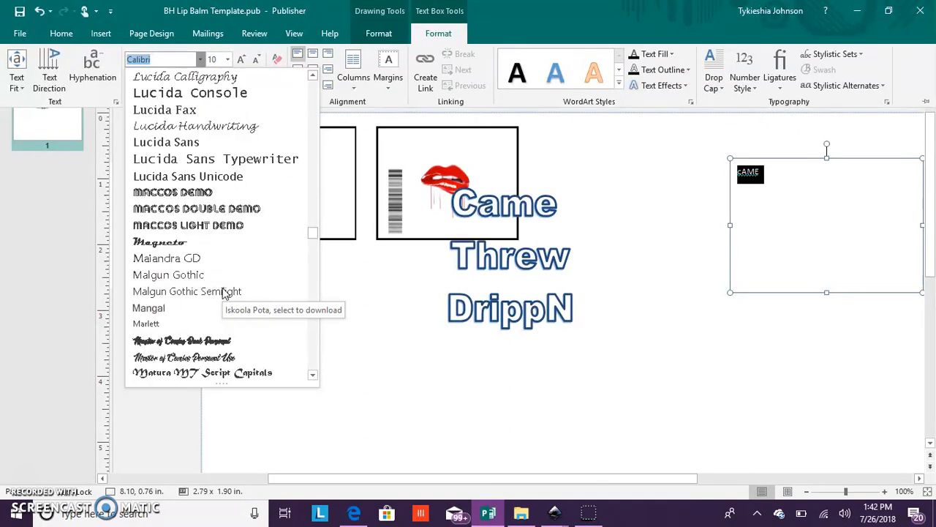
scroll(222, 289, down, 3)
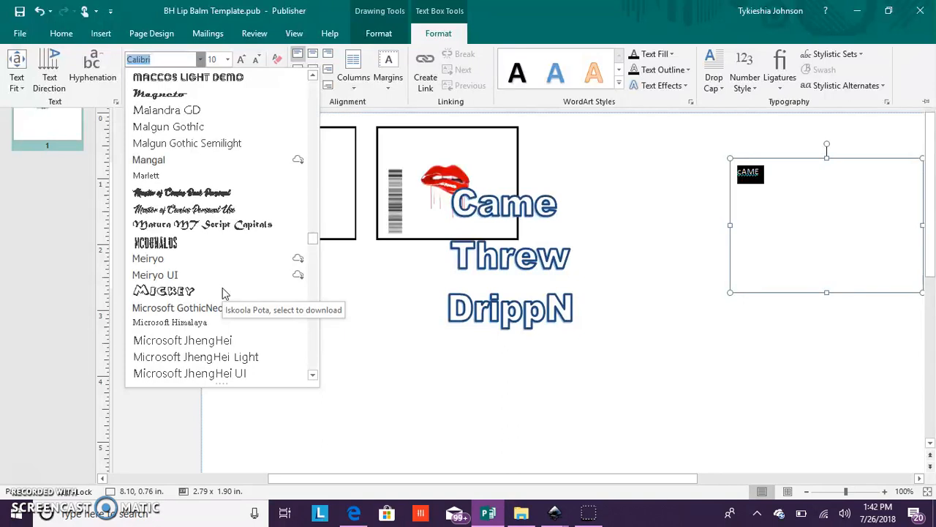
scroll(224, 293, down, 5)
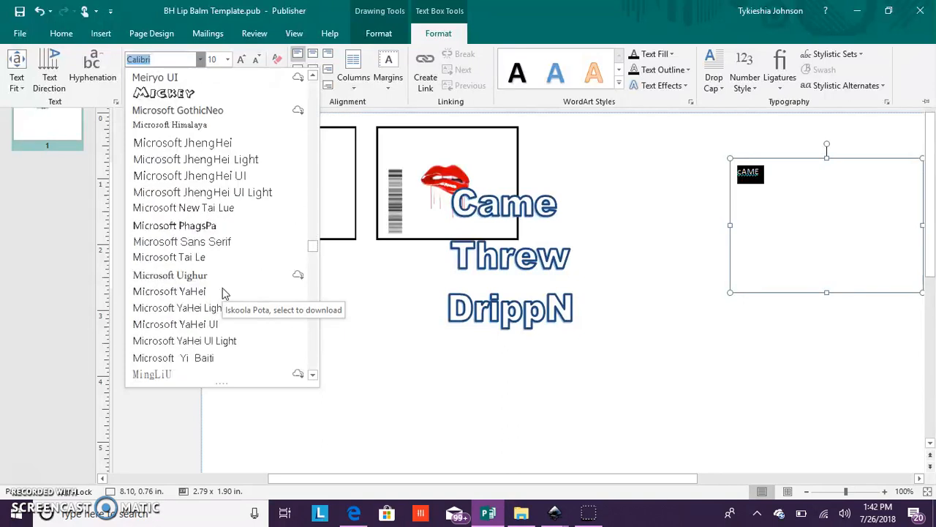
scroll(225, 293, down, 4)
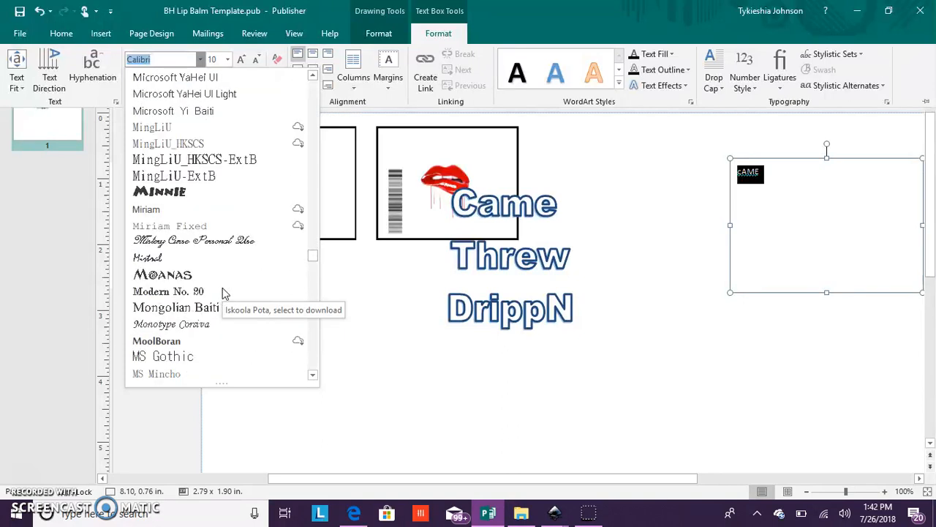
scroll(224, 291, down, 3)
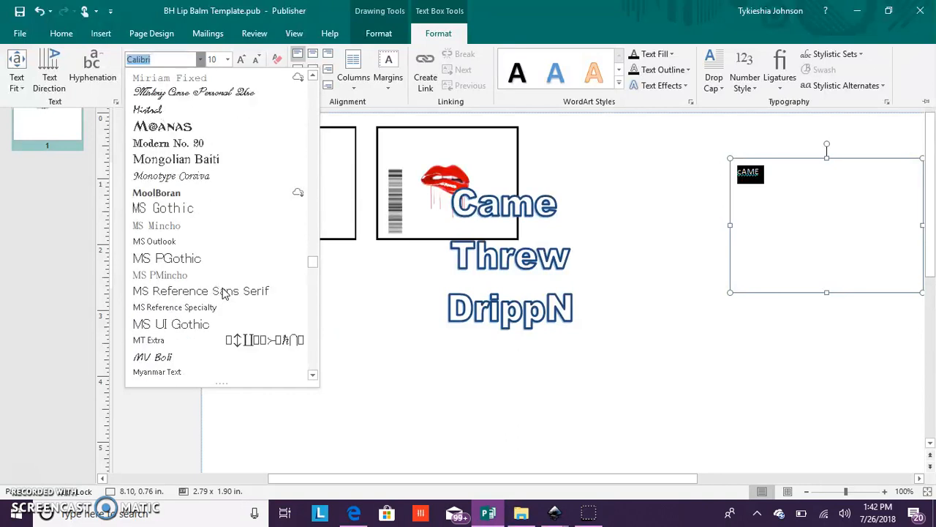
scroll(225, 293, down, 3)
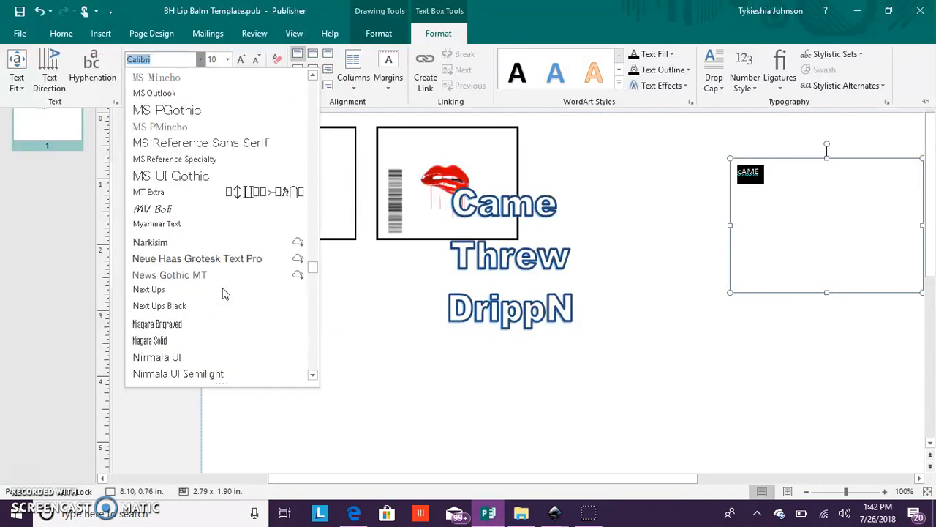
scroll(225, 293, down, 1)
scroll(225, 293, down, 2)
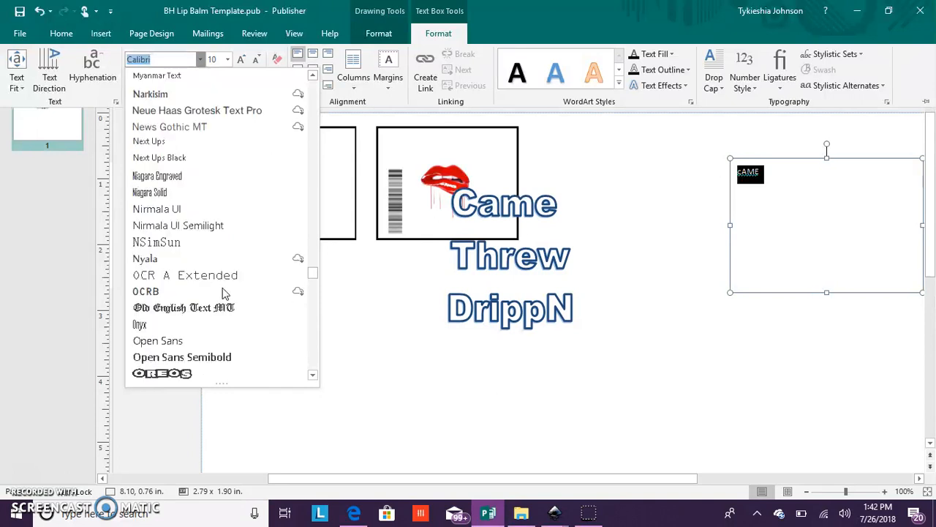
scroll(225, 292, down, 2)
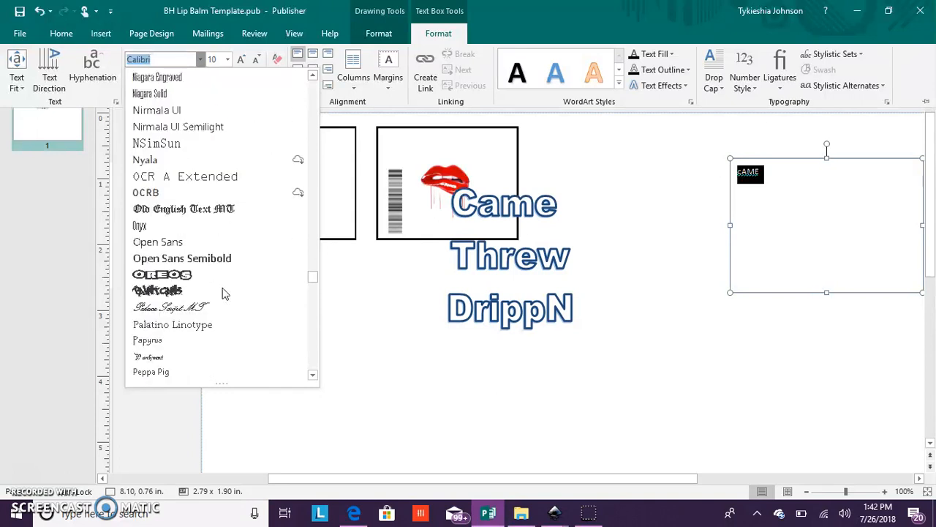
scroll(225, 294, down, 1)
scroll(225, 293, down, 2)
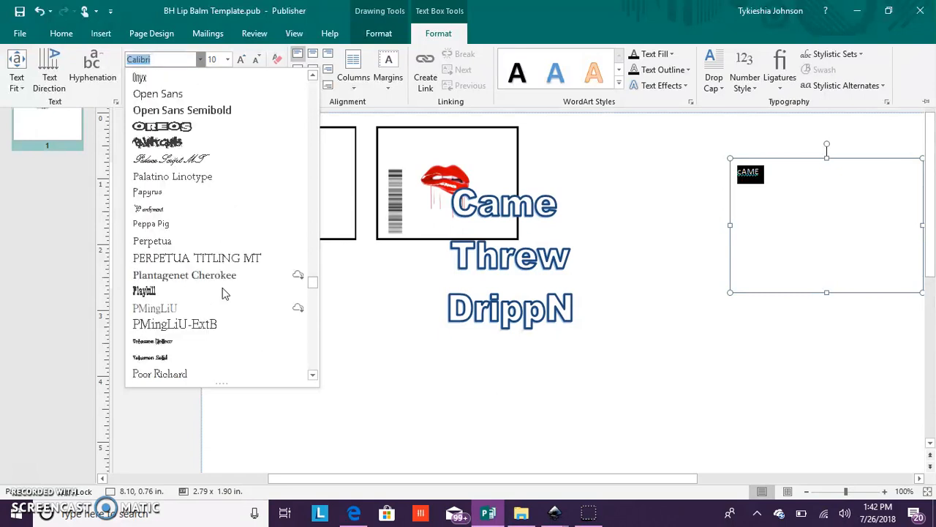
scroll(225, 293, down, 2)
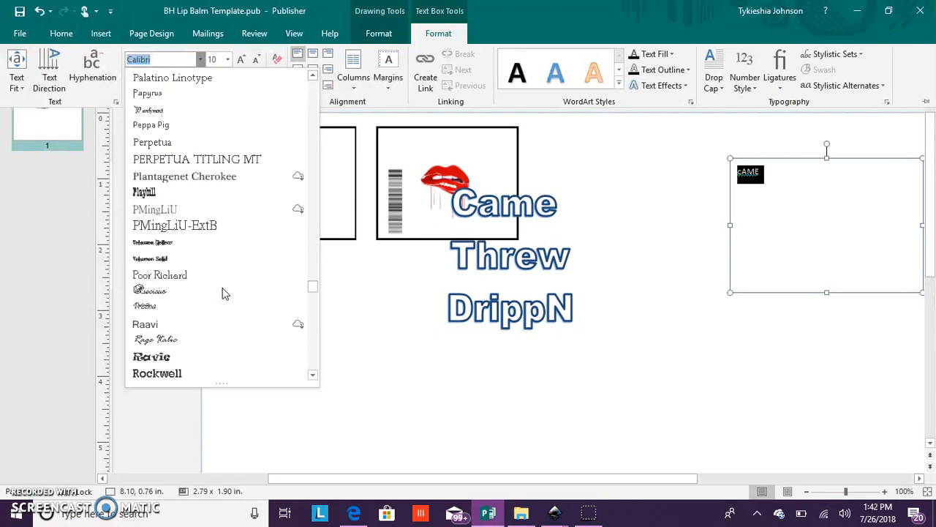
scroll(225, 293, down, 2)
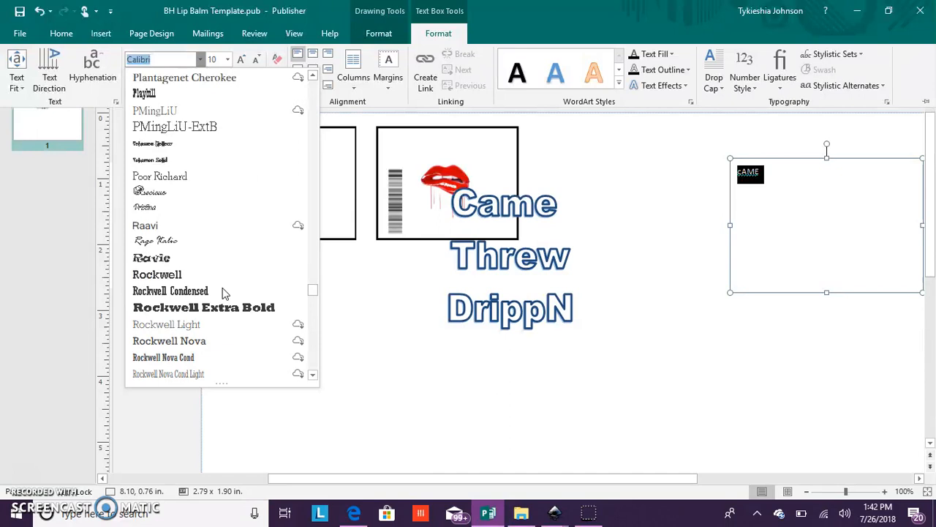
scroll(224, 293, down, 2)
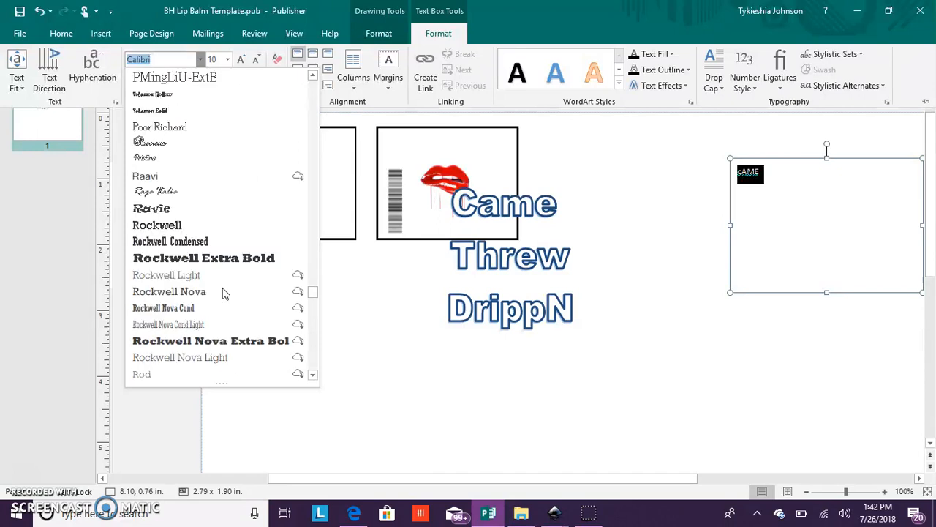
scroll(224, 293, down, 1)
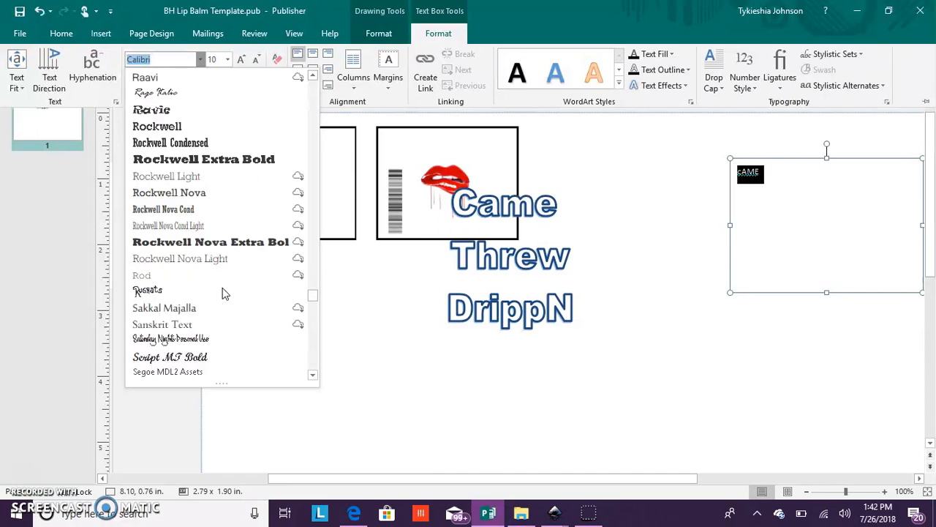
scroll(224, 293, down, 1)
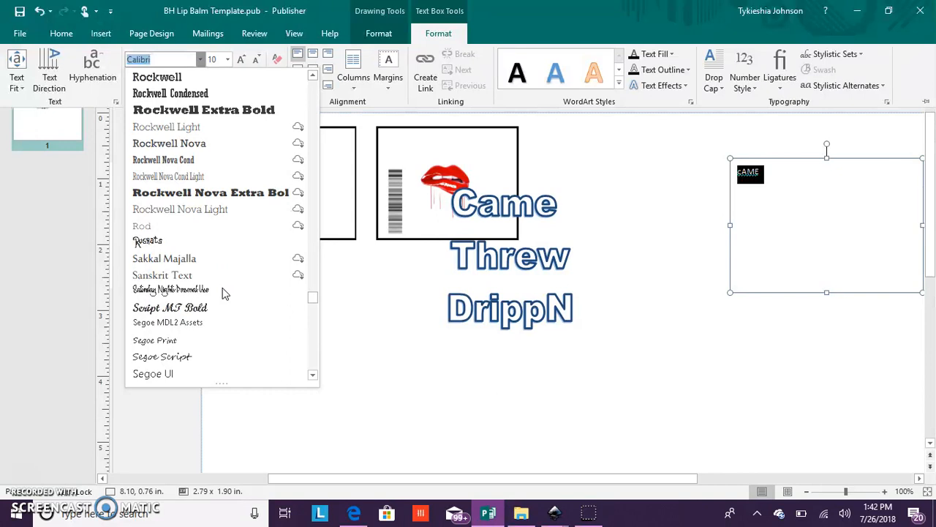
scroll(224, 293, down, 4)
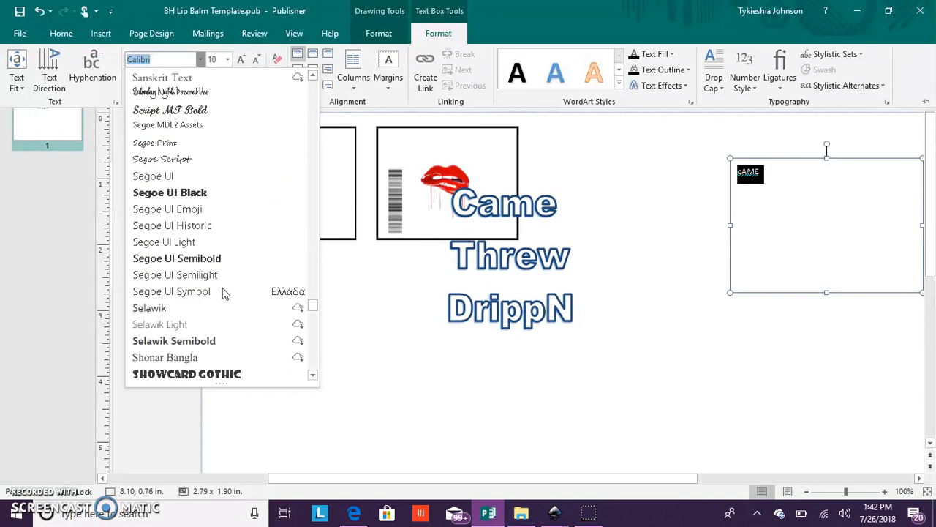
scroll(225, 293, down, 4)
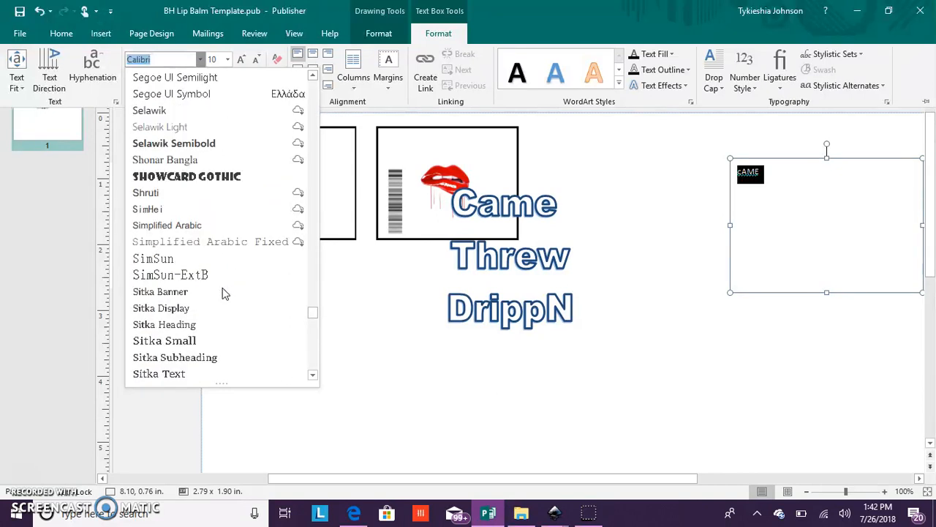
scroll(224, 293, down, 2)
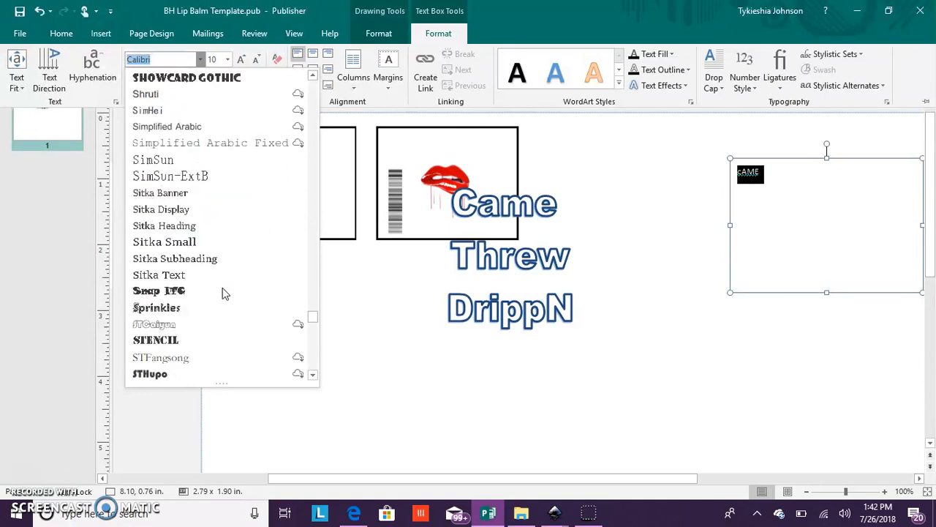
scroll(224, 293, down, 1)
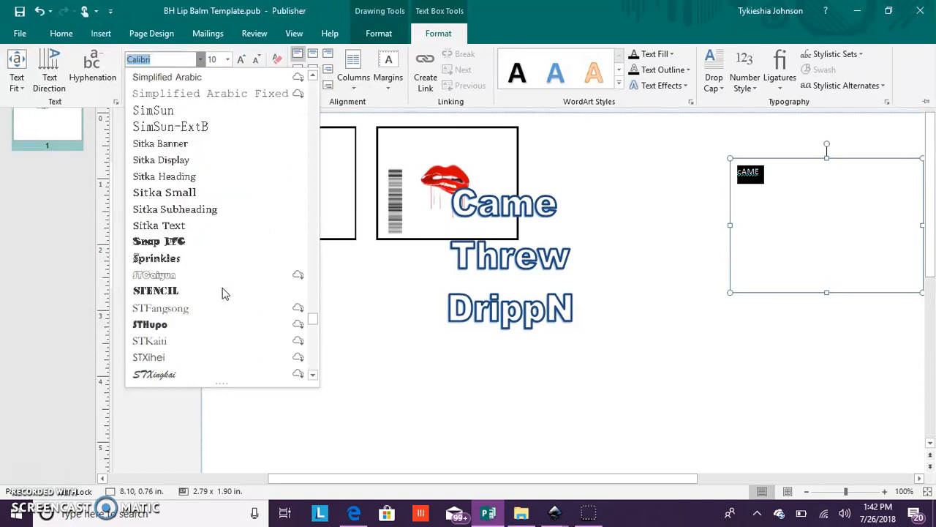
scroll(224, 294, down, 4)
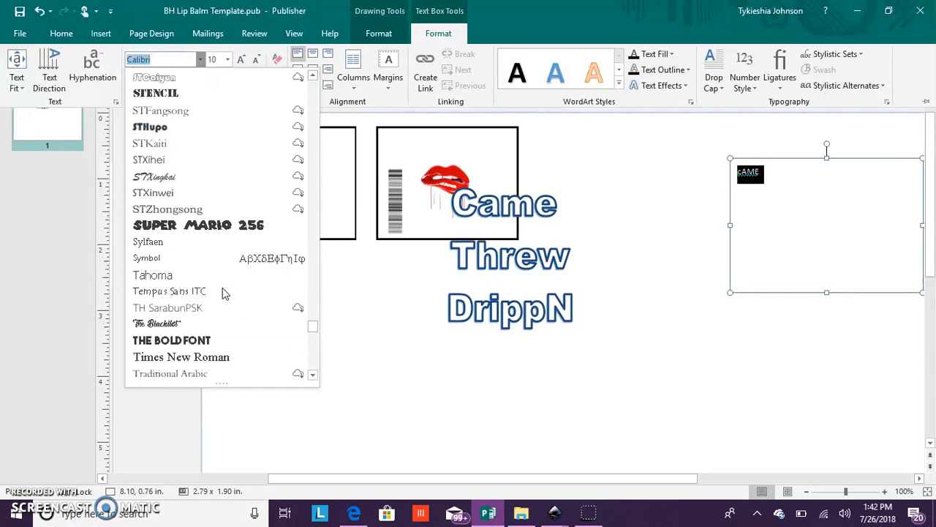
scroll(224, 293, down, 2)
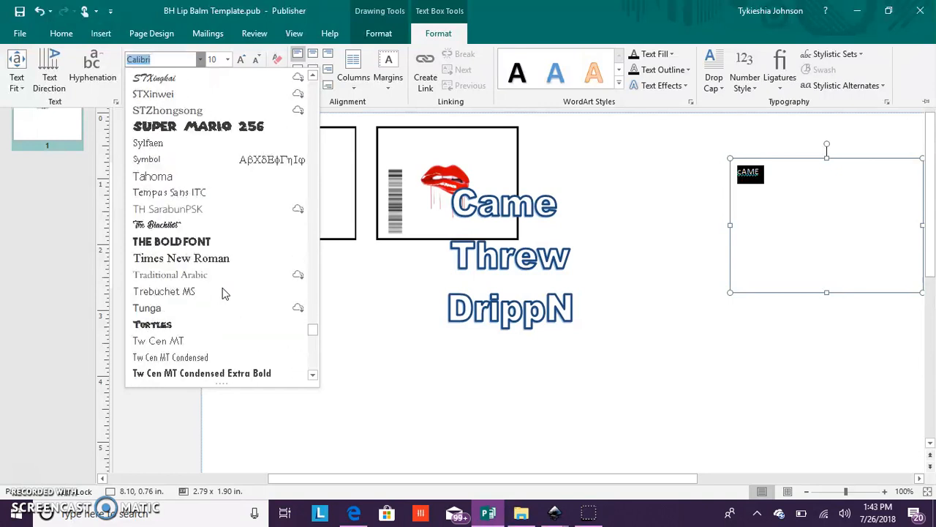
scroll(225, 293, down, 5)
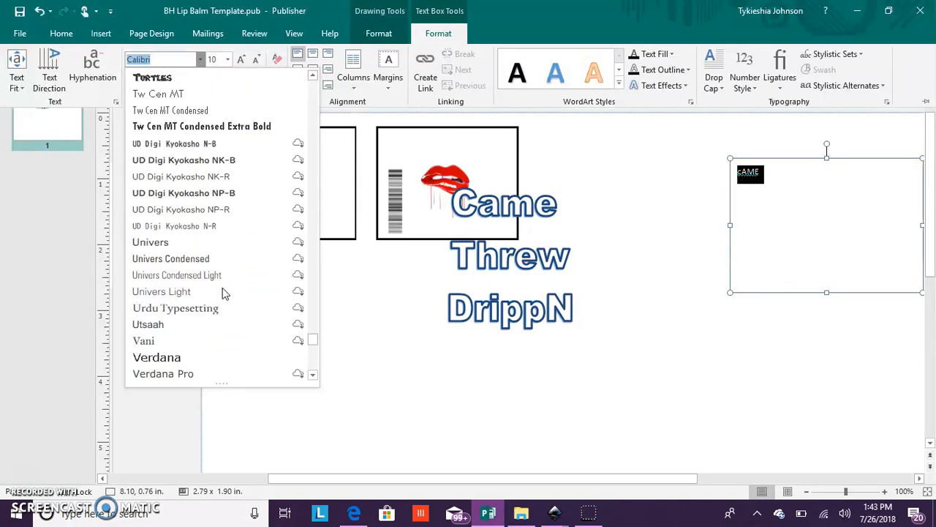
scroll(225, 293, down, 2)
scroll(225, 293, down, 3)
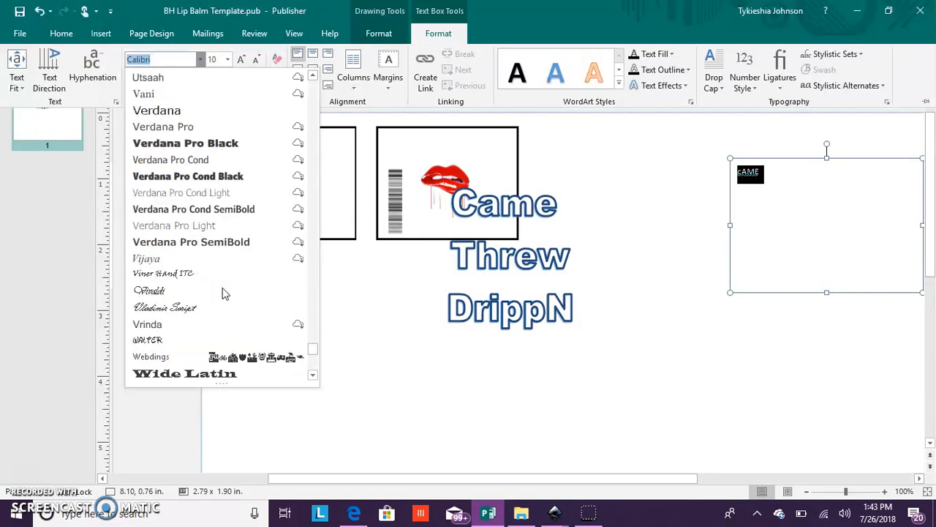
scroll(224, 293, down, 3)
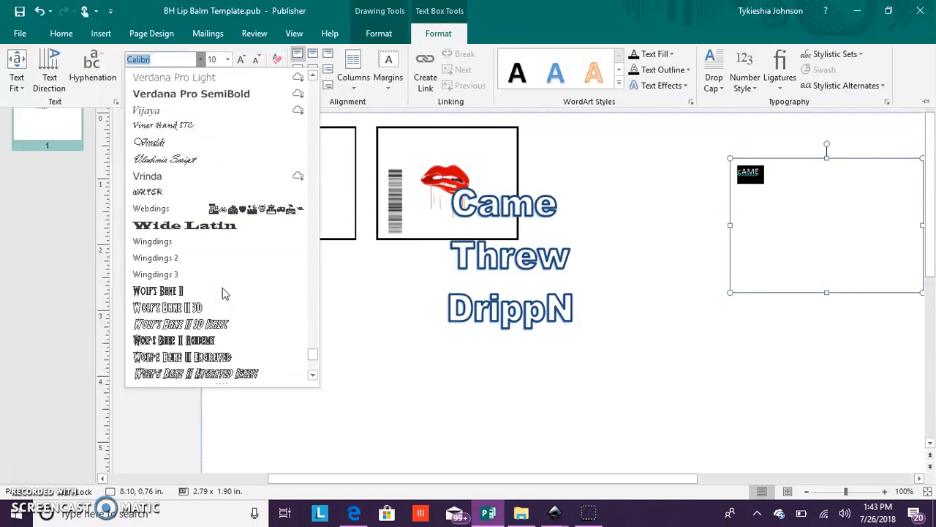
scroll(224, 293, down, 1)
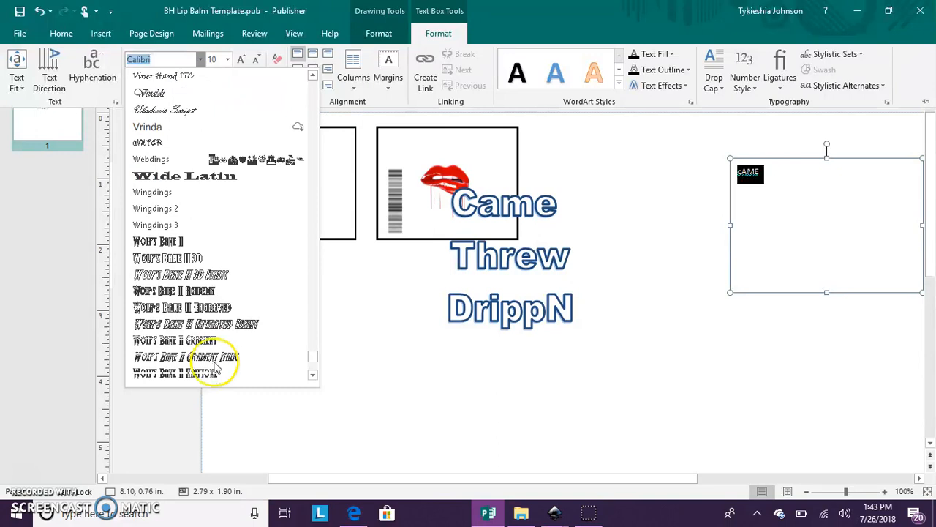
scroll(224, 338, down, 4)
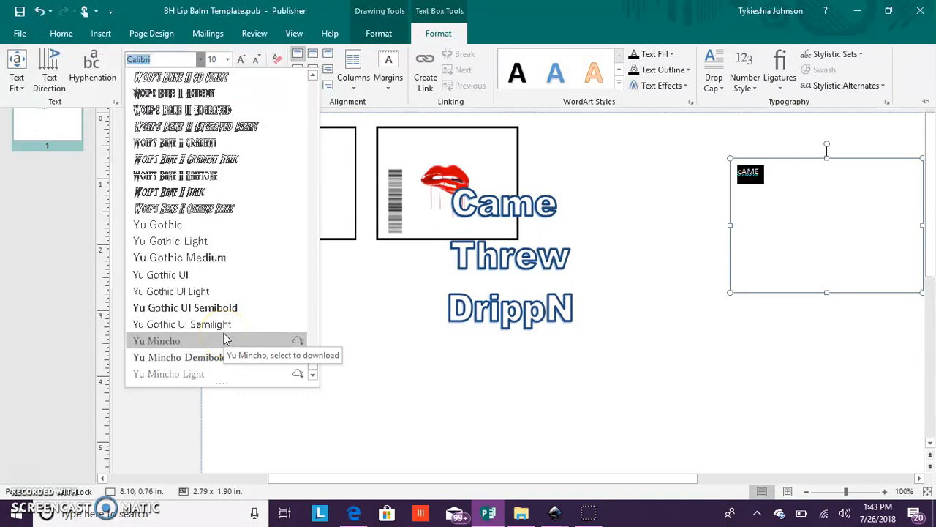
scroll(225, 325, up, 20)
scroll(225, 314, up, 8)
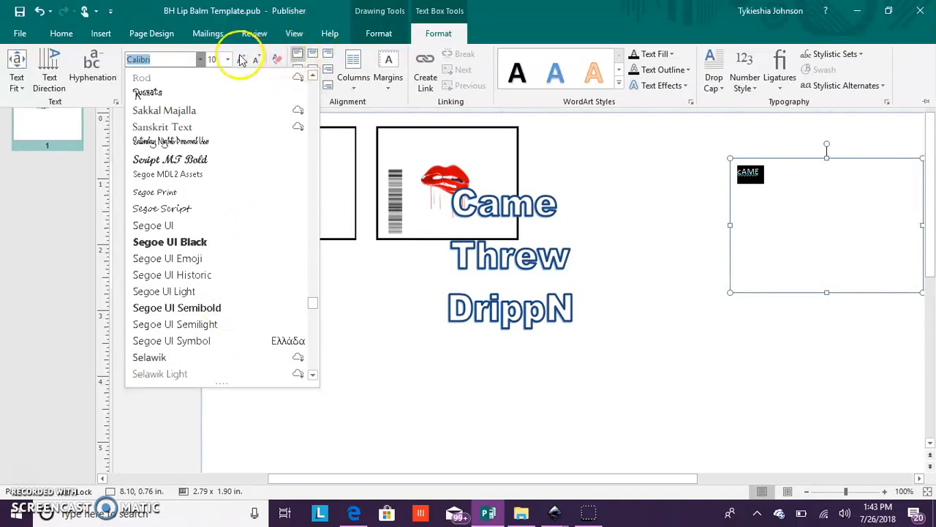
- Delete the "cAME" text box from the empty area beside the two rectangles
click(795, 219)
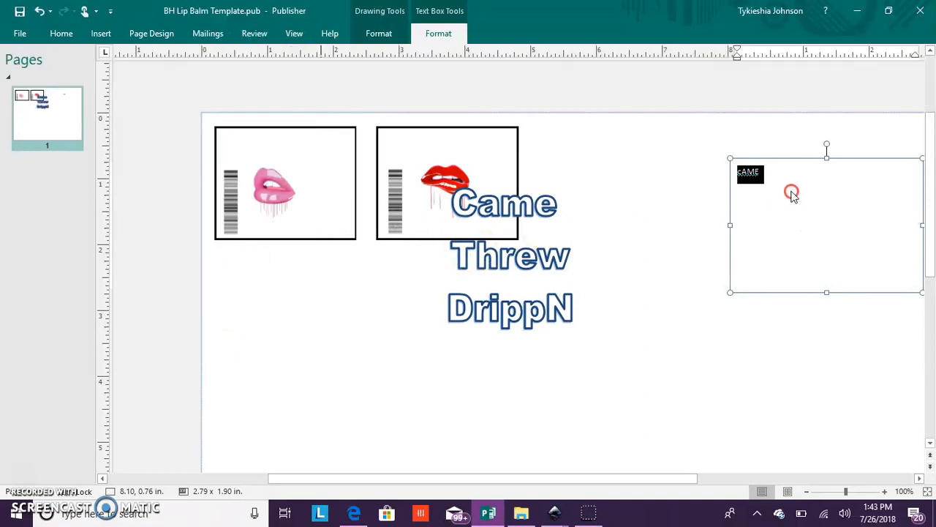
right_click(815, 154)
click(817, 149)
click(788, 169)
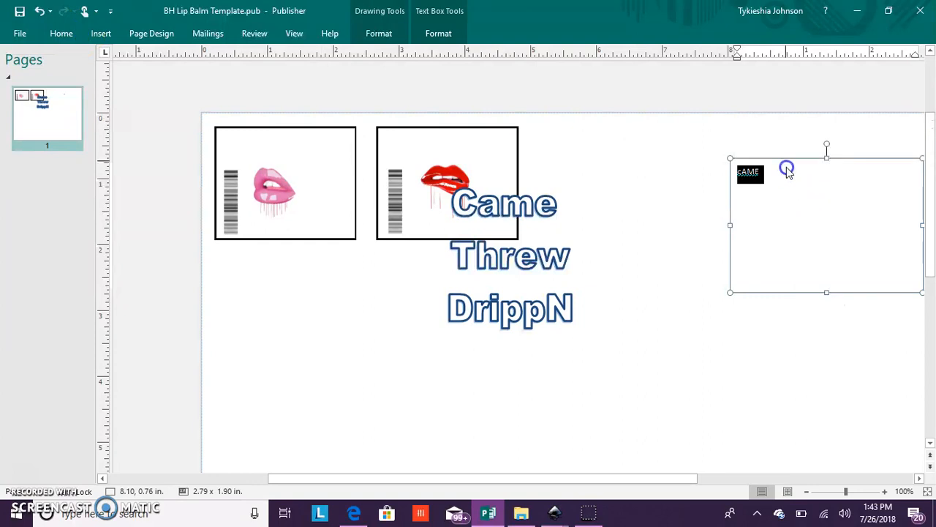
click(786, 159)
key(Delete)
- Open the "Came Threw DrippN" WordArt for text editing and try the Bahnschrift font
click(564, 318)
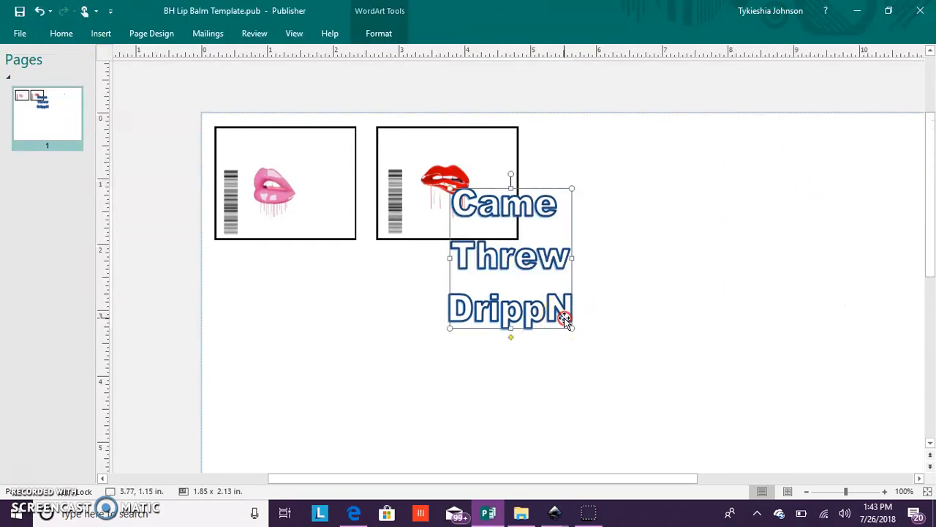
right_click(564, 317)
click(575, 281)
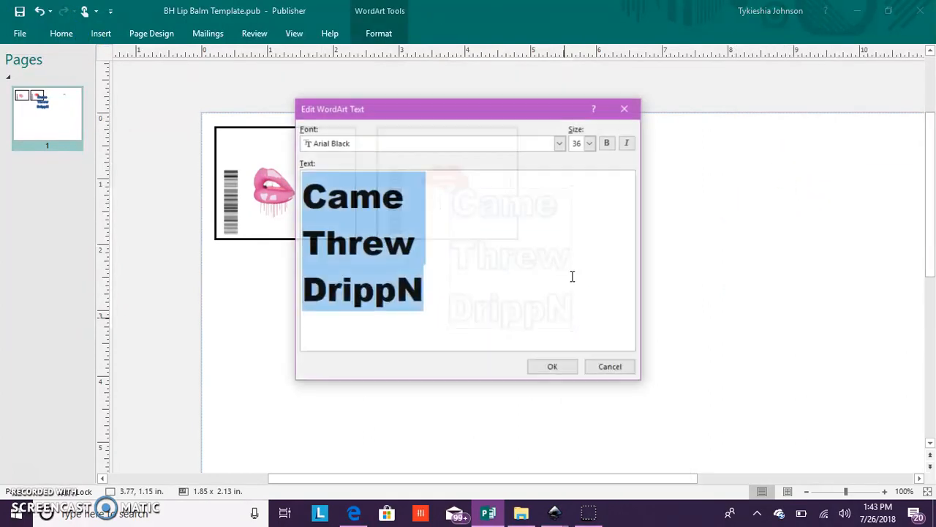
click(539, 143)
scroll(482, 192, down, 5)
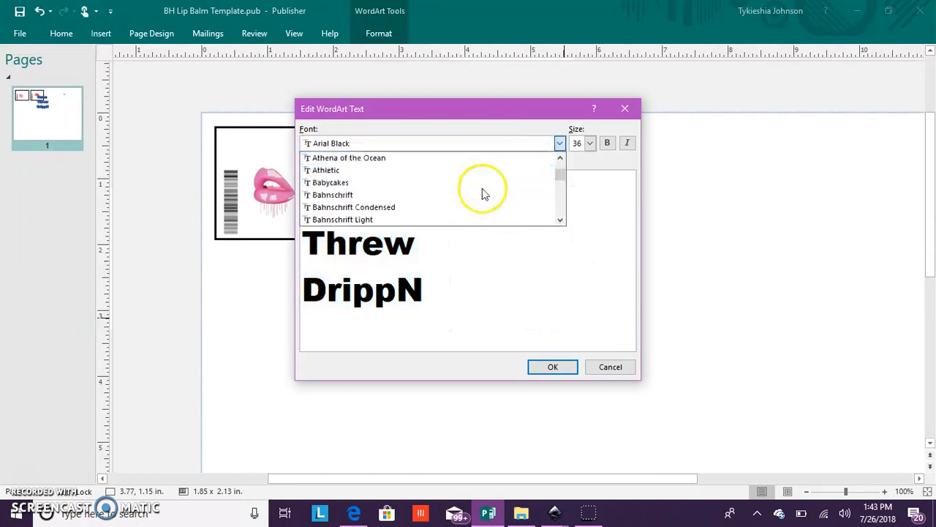
click(469, 184)
- Try the Next Ups and Onyx fonts on the "Came Threw DrippN" WordArt text
click(479, 142)
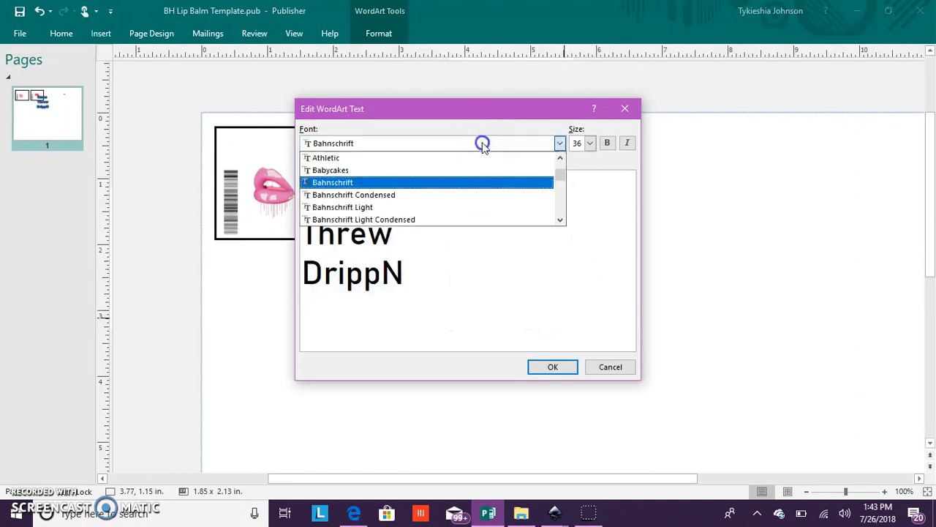
scroll(469, 194, down, 8)
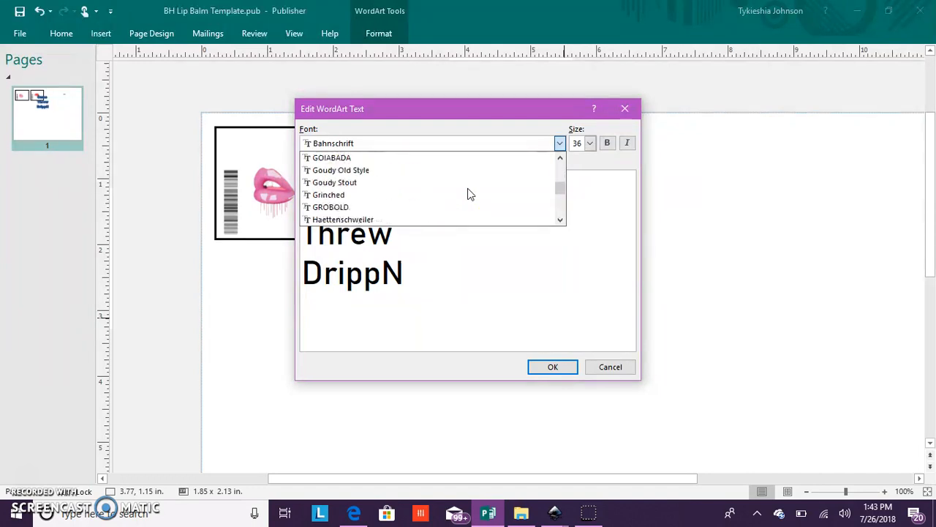
click(452, 208)
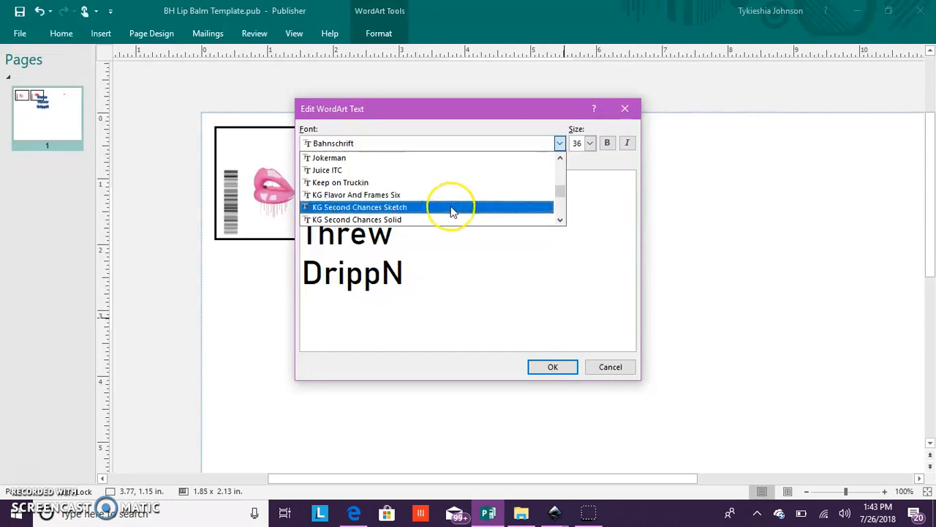
scroll(452, 212, down, 2)
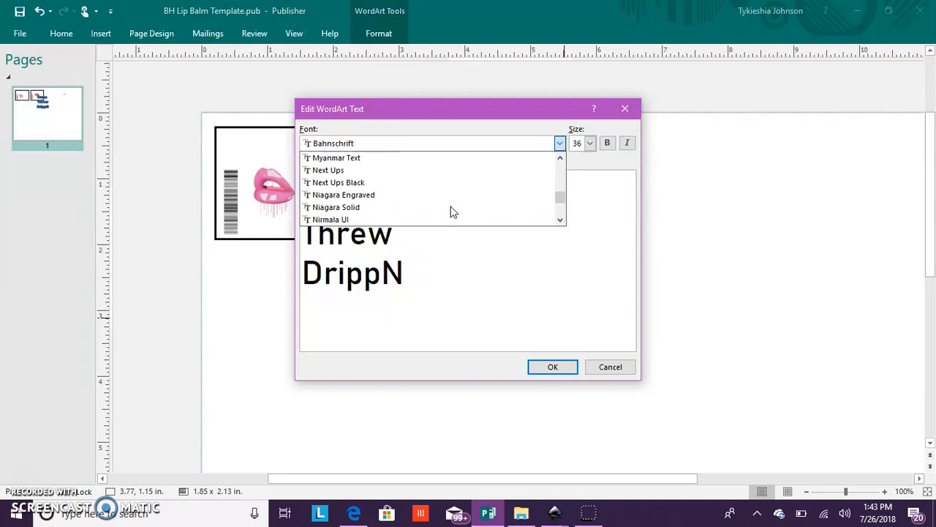
click(435, 159)
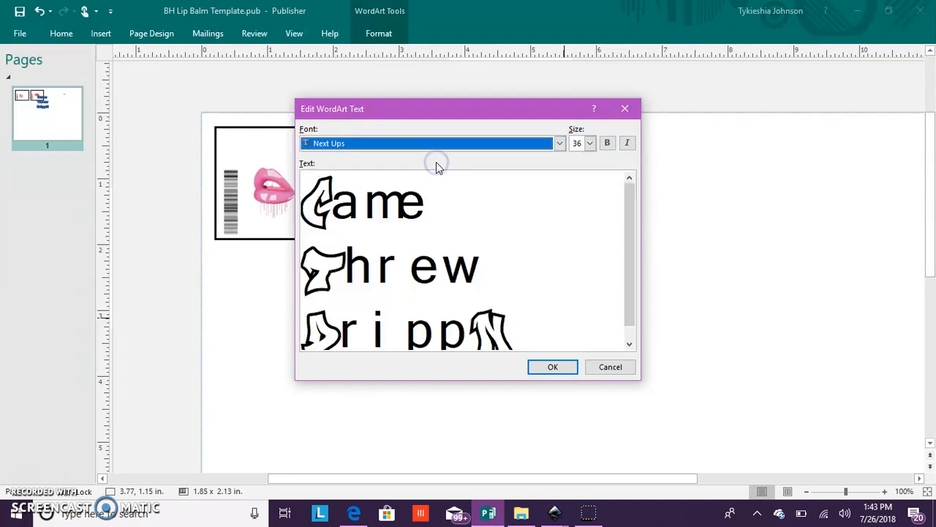
click(559, 143)
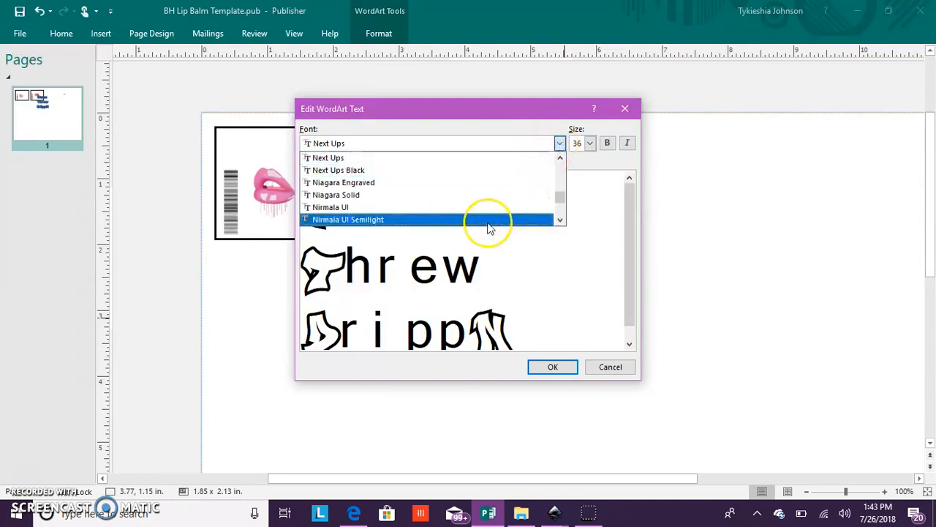
scroll(472, 201, down, 1)
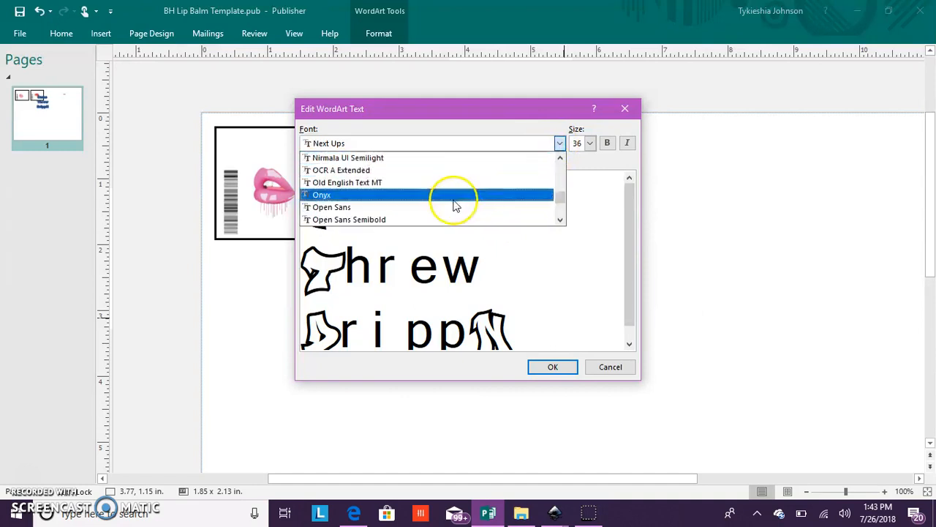
click(455, 196)
- Set the font of the "Came Threw DrippN" WordArt to Ravie and apply the text edit
click(559, 143)
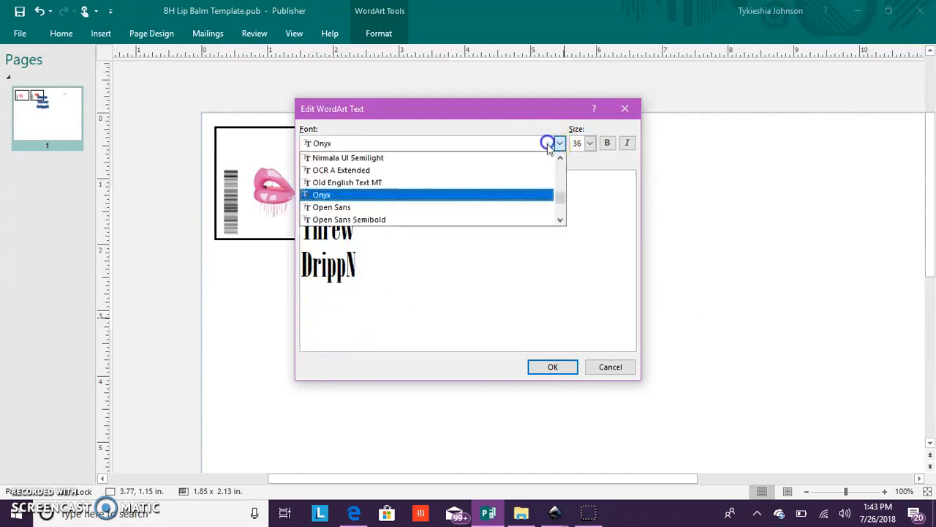
scroll(510, 190, down, 3)
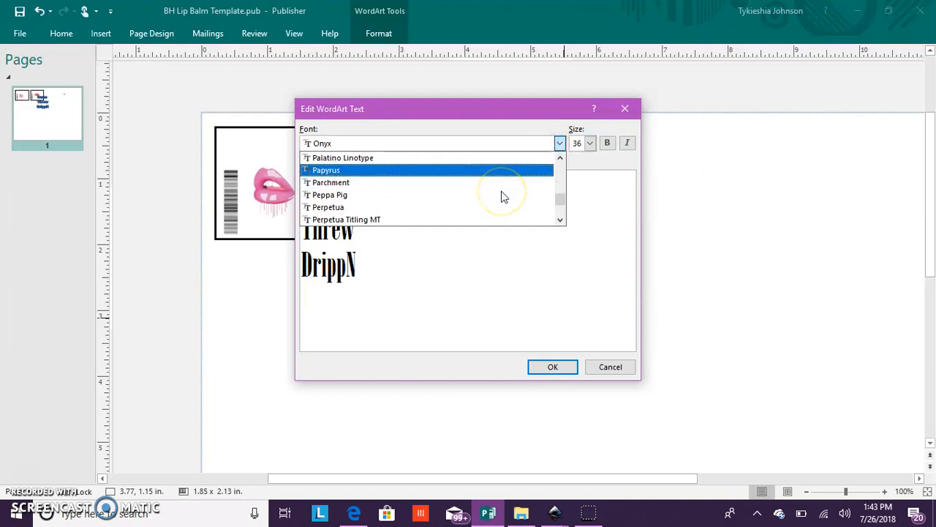
scroll(483, 204, down, 3)
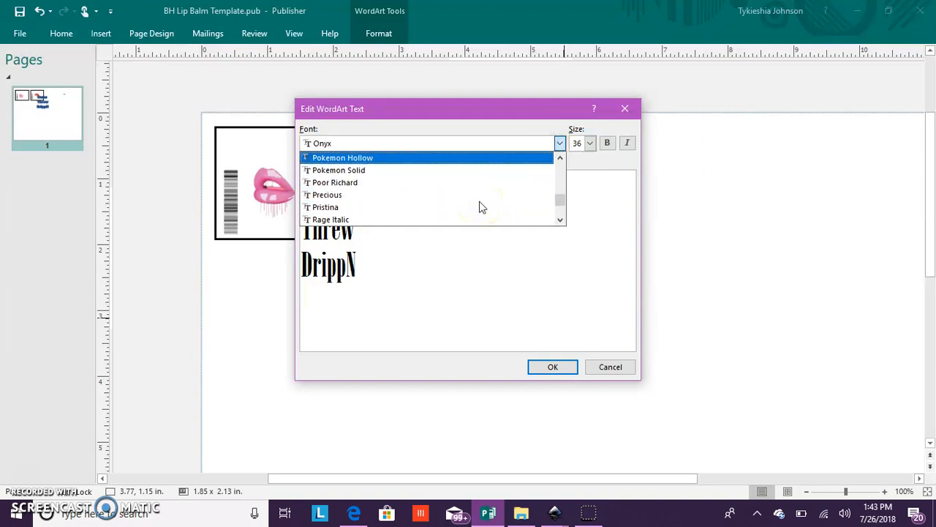
click(441, 188)
scroll(441, 192, down, 1)
click(434, 193)
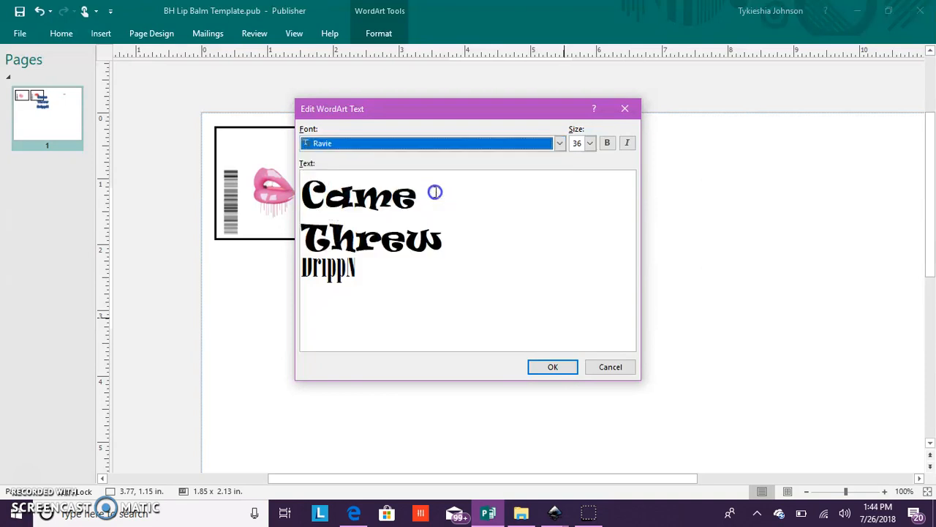
click(553, 367)
- Shrink the WordArt to about 1.03 x 1.45 in. and move it inside the second rectangle, over the red lips
drag(510, 302, 512, 256)
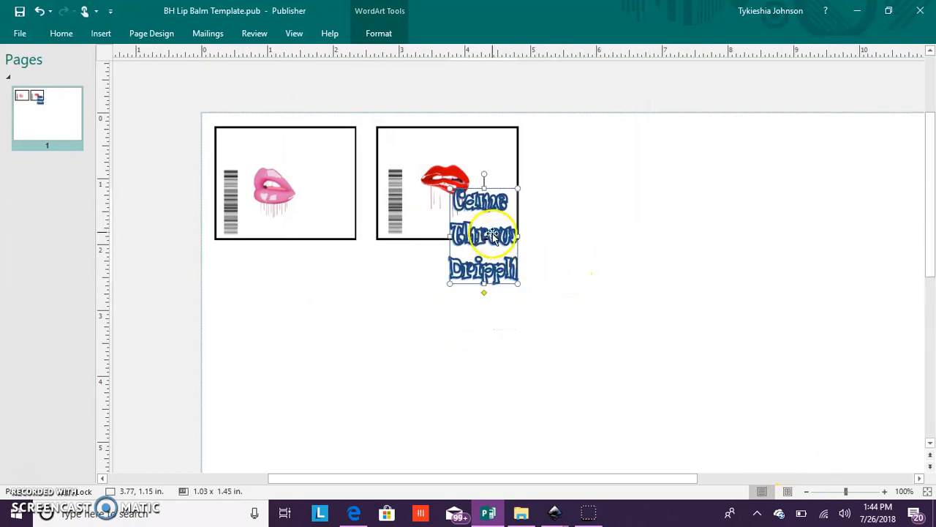
drag(489, 228, 481, 180)
- Reduce the WordArt's height to about 0.90 in. and shift it closer to the barcode in the second rectangle
click(884, 490)
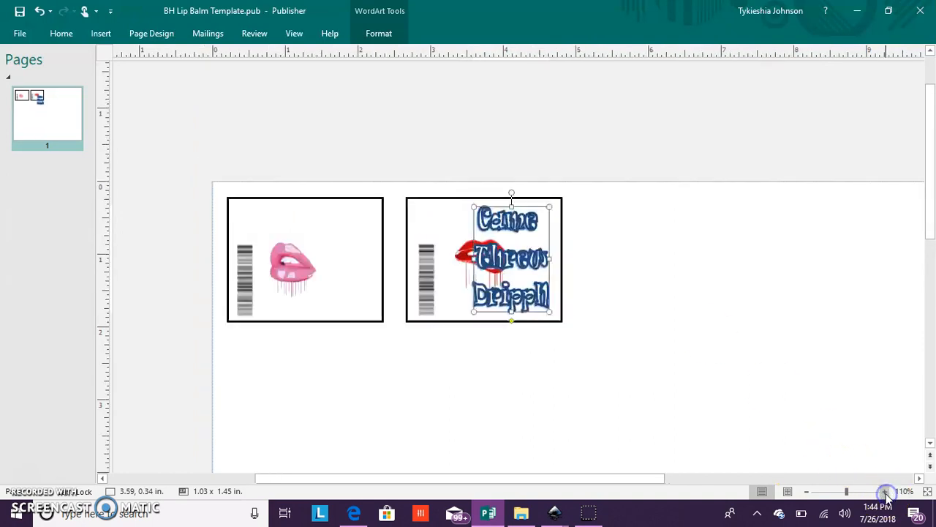
scroll(535, 332, up, 1)
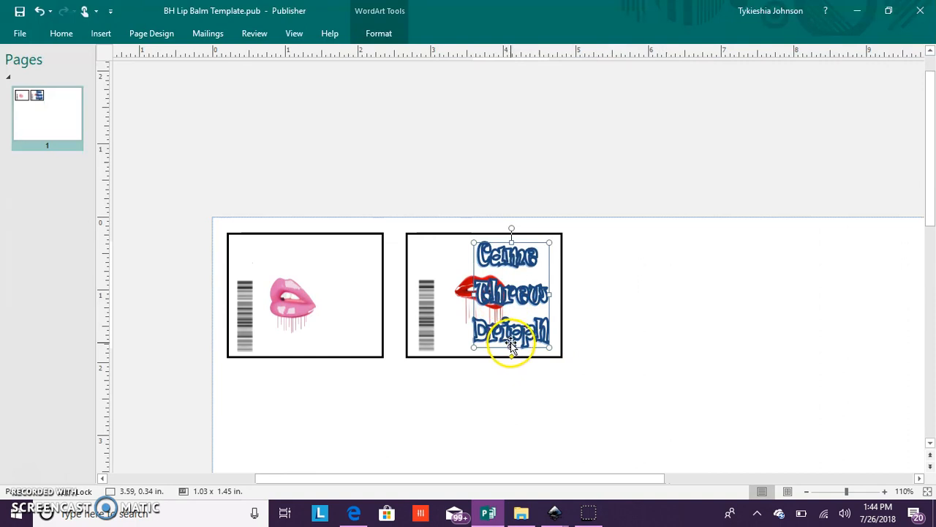
drag(511, 347, 511, 348)
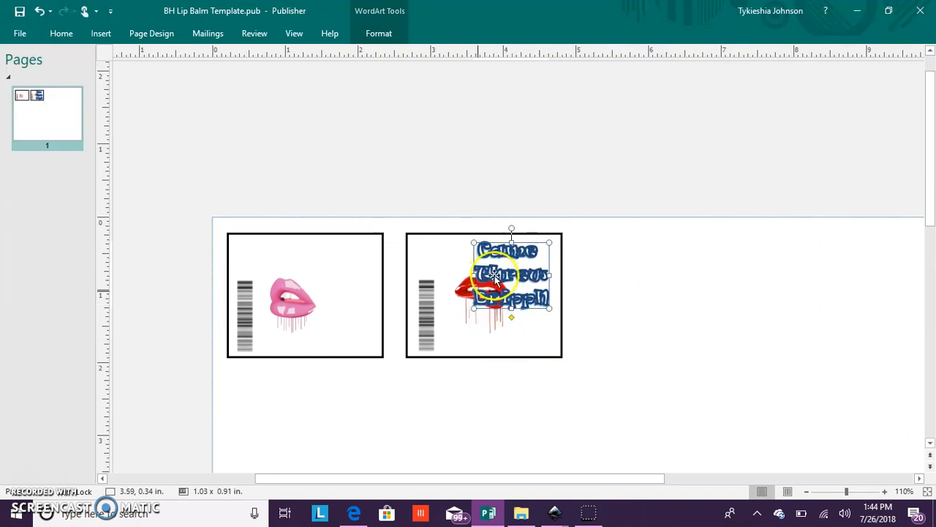
drag(502, 274, 479, 273)
- Move the red lips picture down beneath the lettering and resize the WordArt to about 1.19 x 0.77 in
click(492, 325)
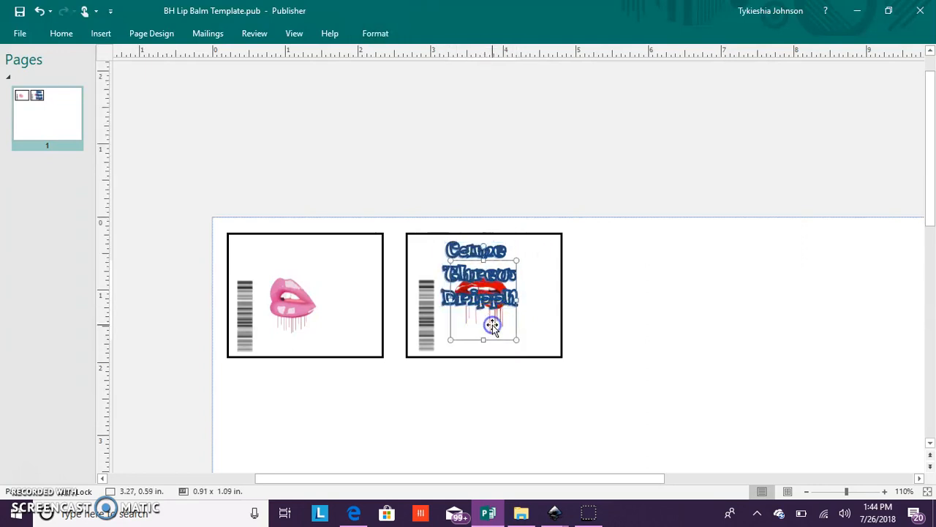
drag(492, 325, 489, 352)
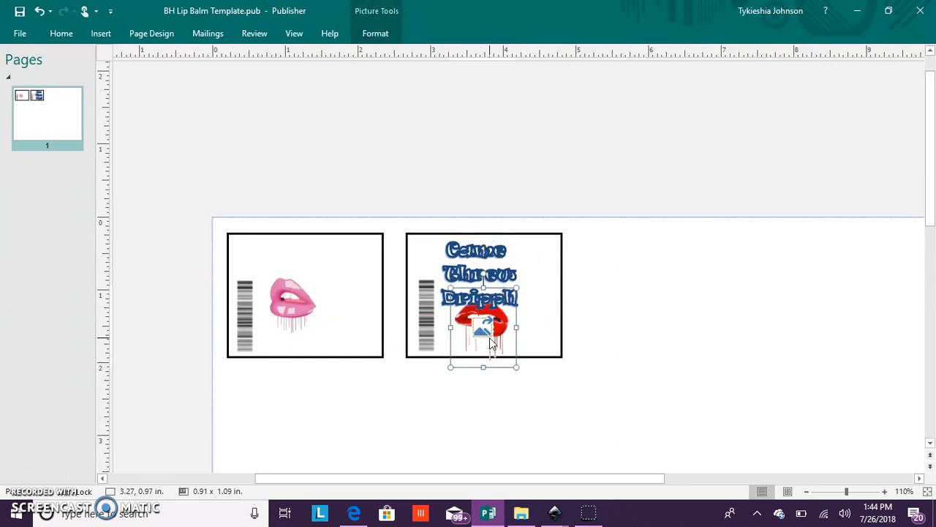
click(514, 298)
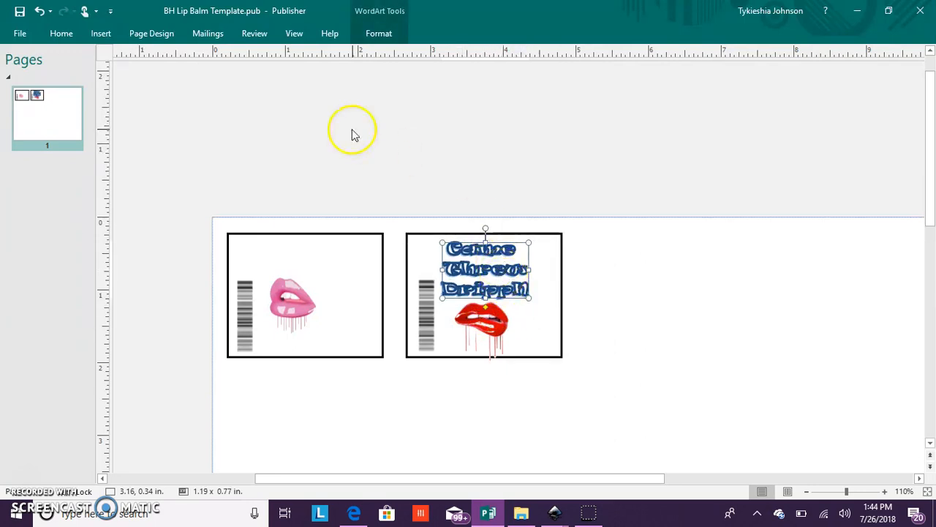
- Give the "Came Threw DrippN" WordArt a thinner outline weight
click(378, 33)
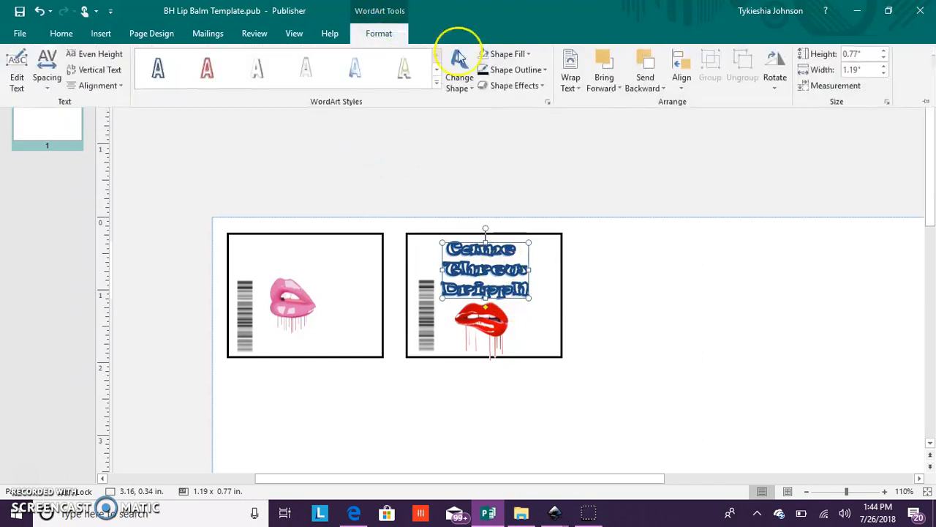
click(534, 74)
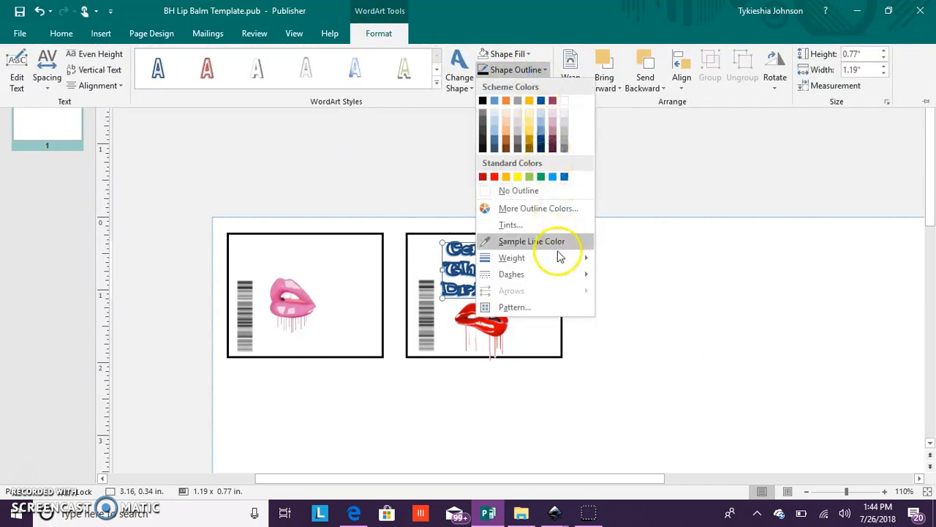
mouse_move(556, 267)
click(670, 306)
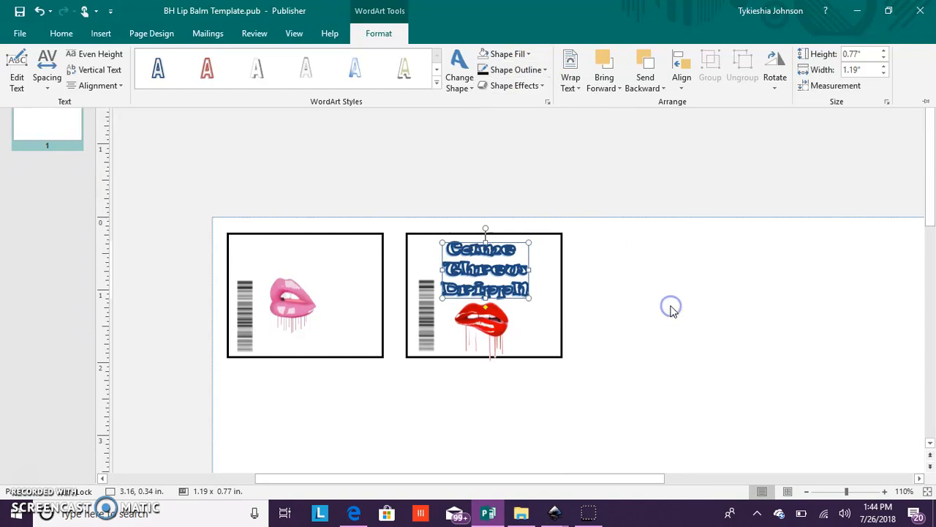
- Fill the "Came Threw DrippN" WordArt with red sampled from the lips picture below it
right_click(517, 272)
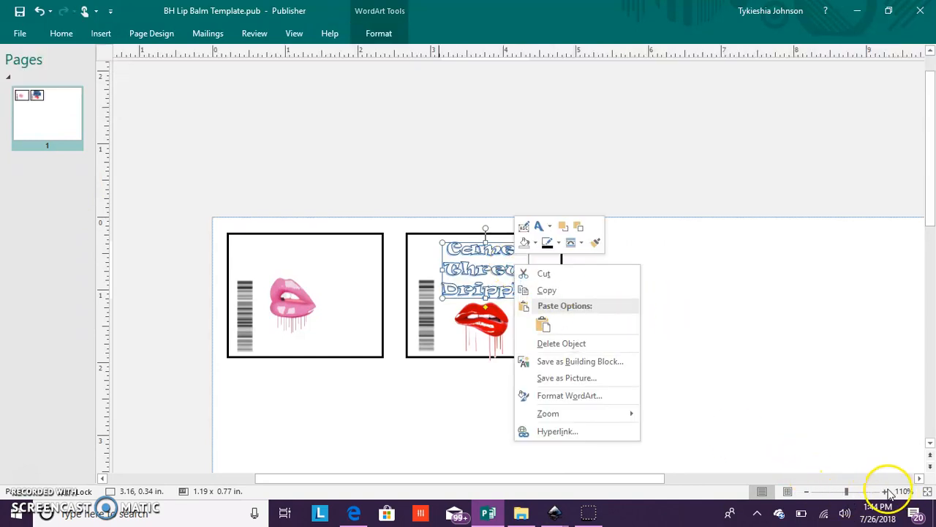
click(889, 10)
click(885, 490)
click(885, 491)
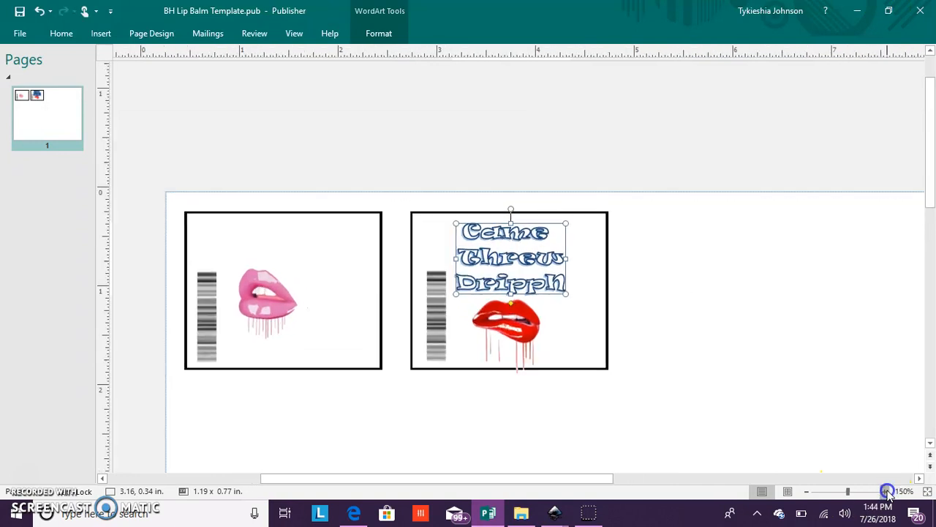
click(885, 491)
click(886, 491)
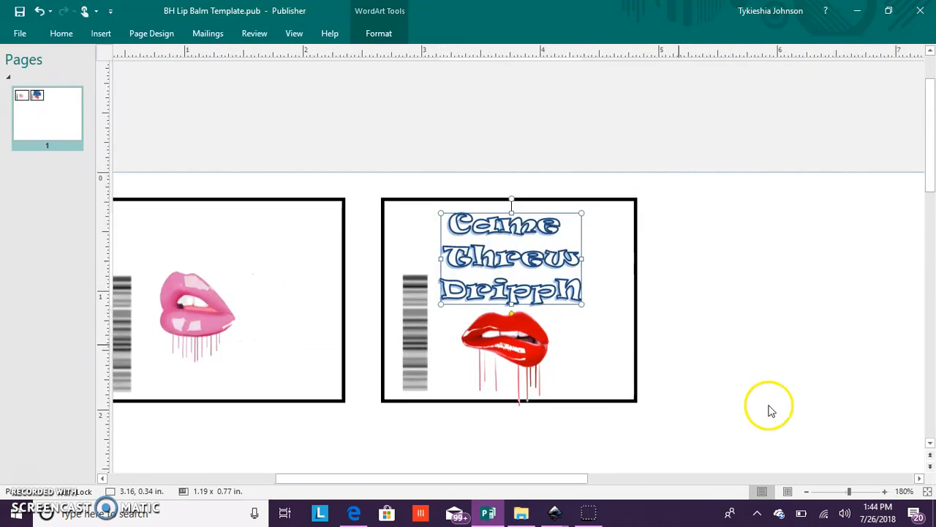
right_click(554, 308)
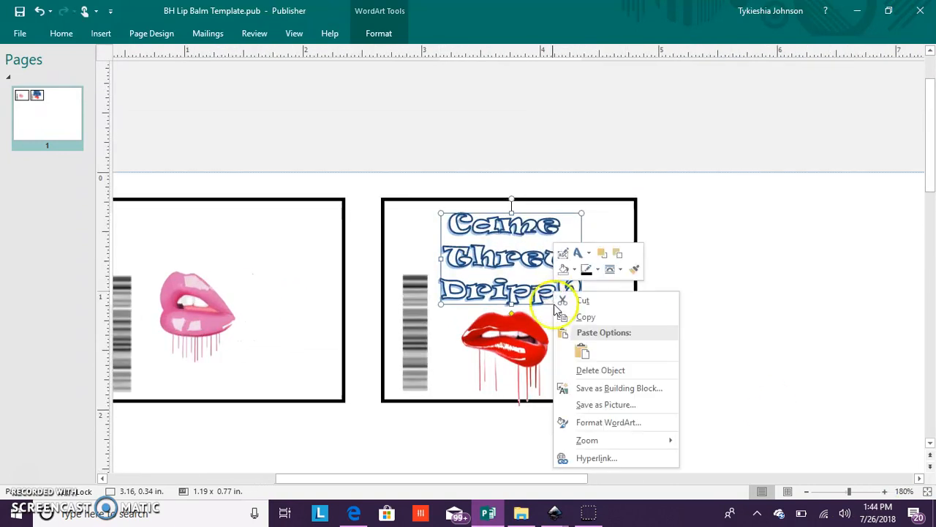
click(572, 270)
click(590, 189)
click(527, 330)
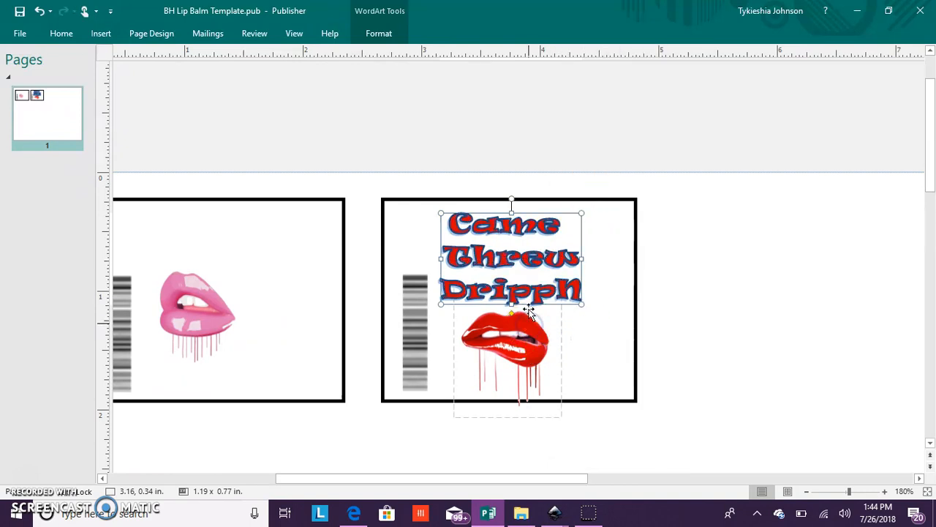
- Change the outline color of the "Came Threw DrippN" WordArt to a gray scheme color
right_click(527, 257)
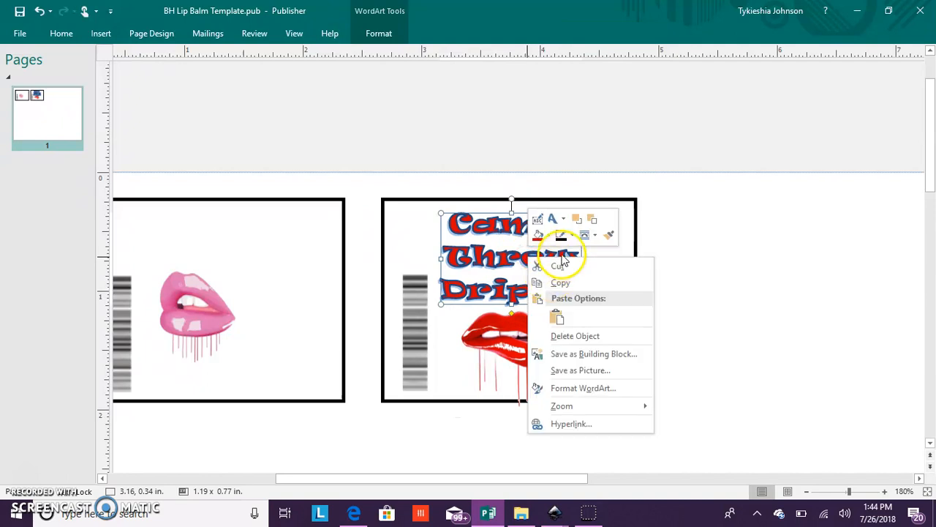
click(51, 28)
click(572, 235)
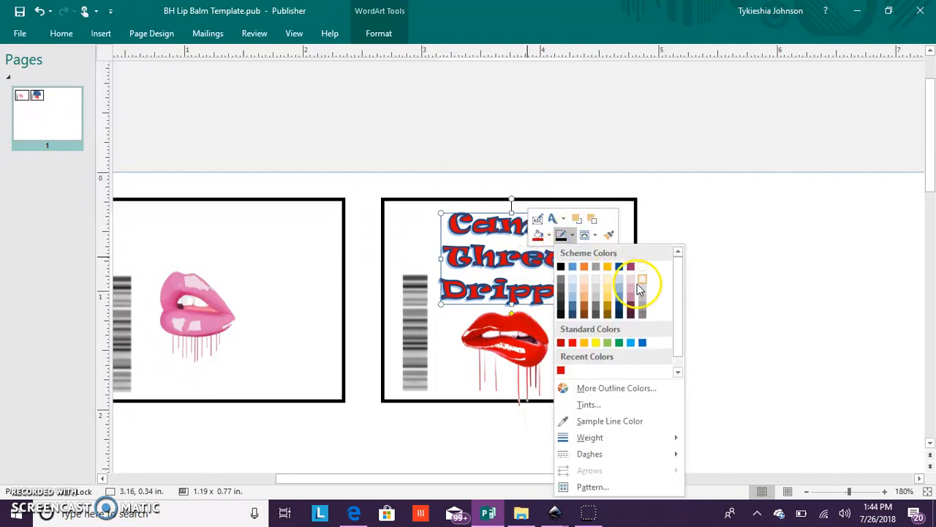
click(648, 308)
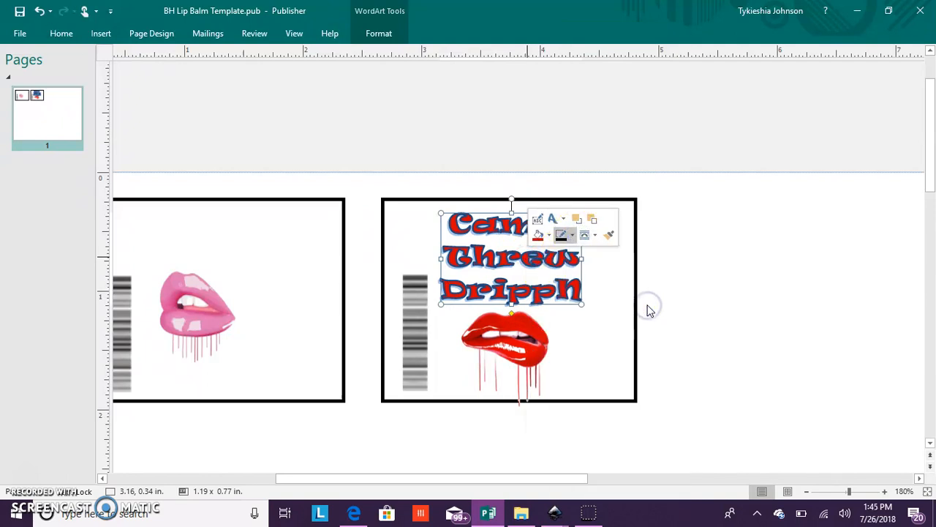
click(691, 263)
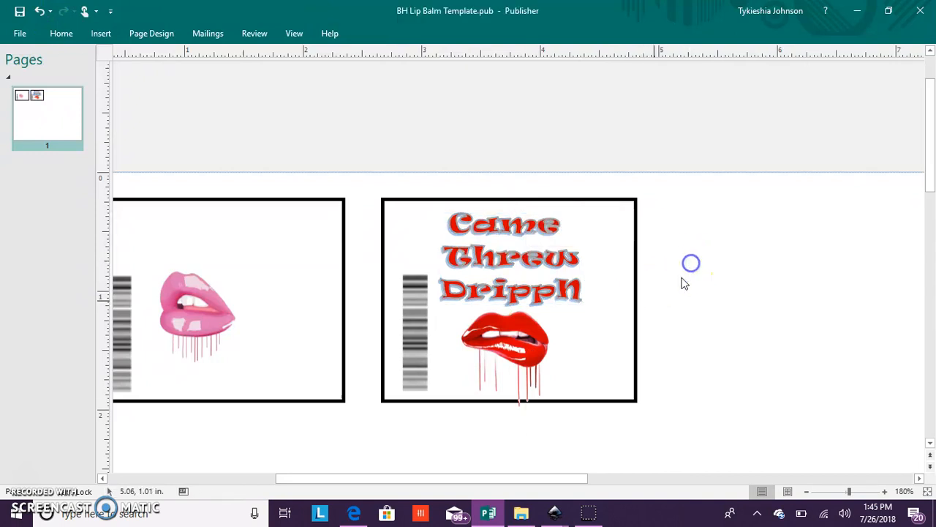
- Try filling the second rectangle with the same red as the lettering, and undo the fill
drag(527, 477, 486, 481)
click(607, 275)
click(619, 252)
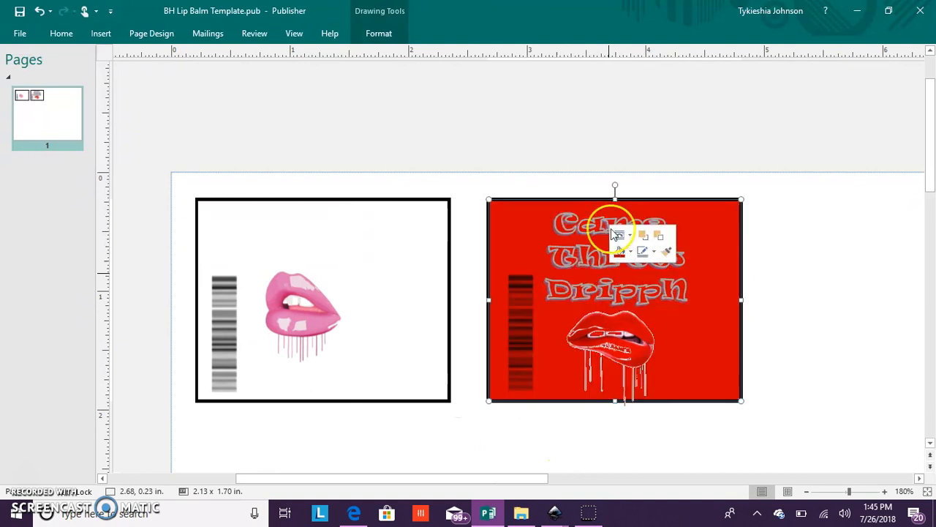
click(39, 10)
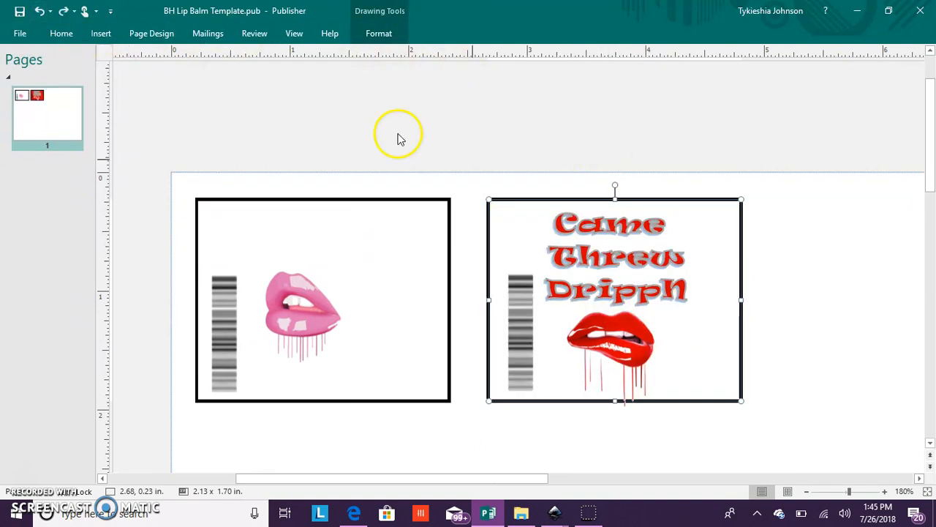
- Copy the "Came Threw DrippN" WordArt into the upper part of the first rectangle and move the pink lips picture beneath it
click(614, 293)
right_click(622, 292)
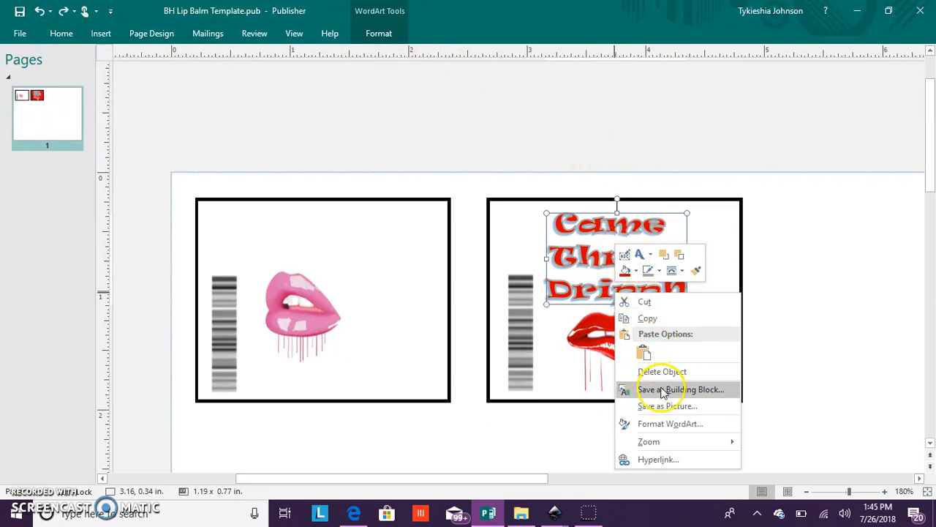
click(649, 317)
right_click(280, 140)
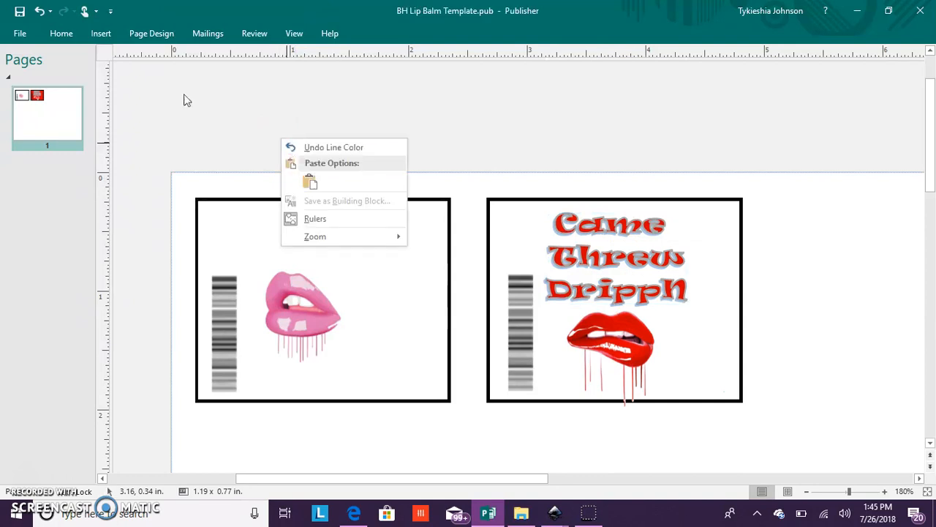
click(310, 182)
drag(385, 152, 360, 232)
click(316, 345)
drag(314, 336, 334, 368)
- Fill the WordArt in the first rectangle with pink sampled from the lips picture below it
click(347, 268)
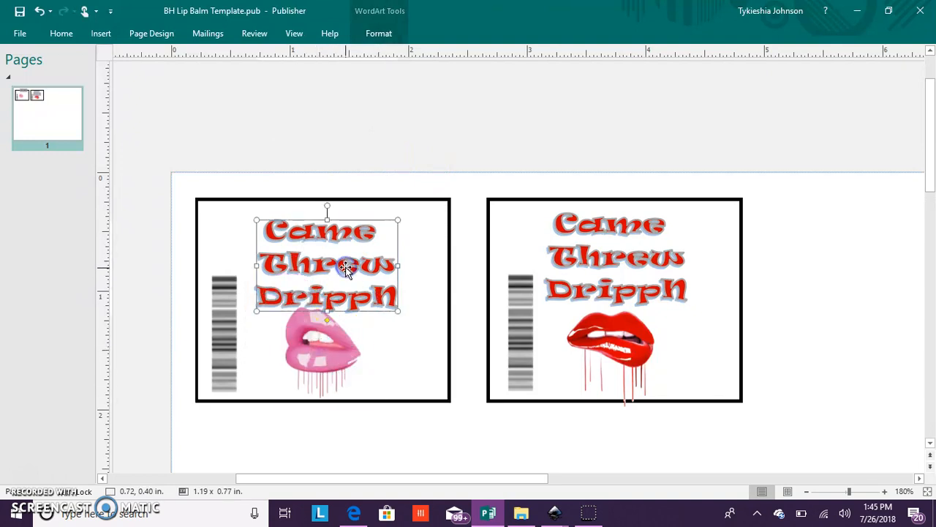
right_click(346, 267)
click(369, 252)
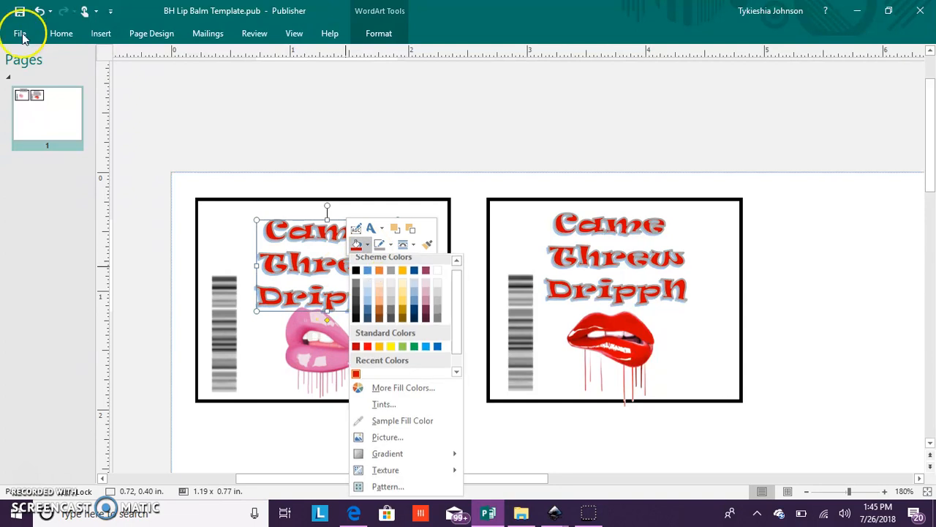
click(387, 424)
click(332, 354)
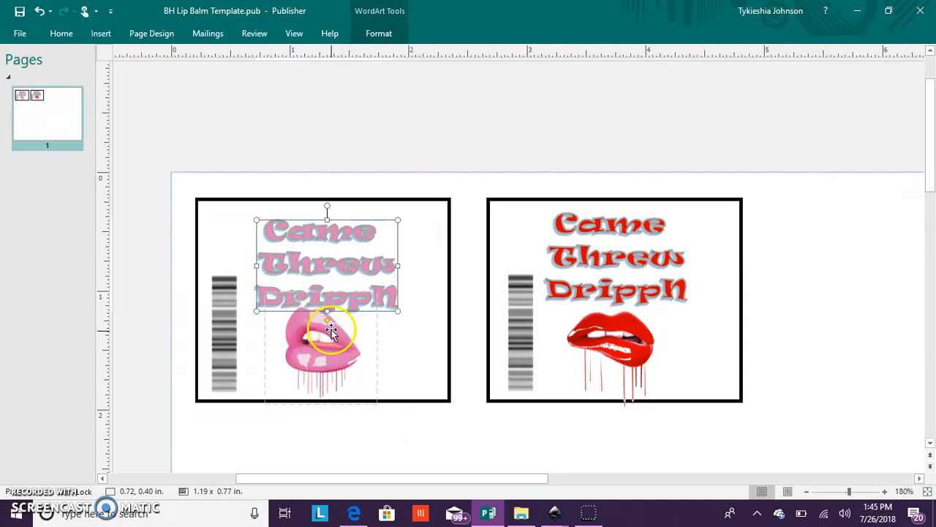
- Shrink the pink lips picture to about 0.82 x 0.82 in and place it under the pink lettering inside the rectangle
click(336, 355)
drag(336, 355, 336, 360)
drag(380, 293, 363, 311)
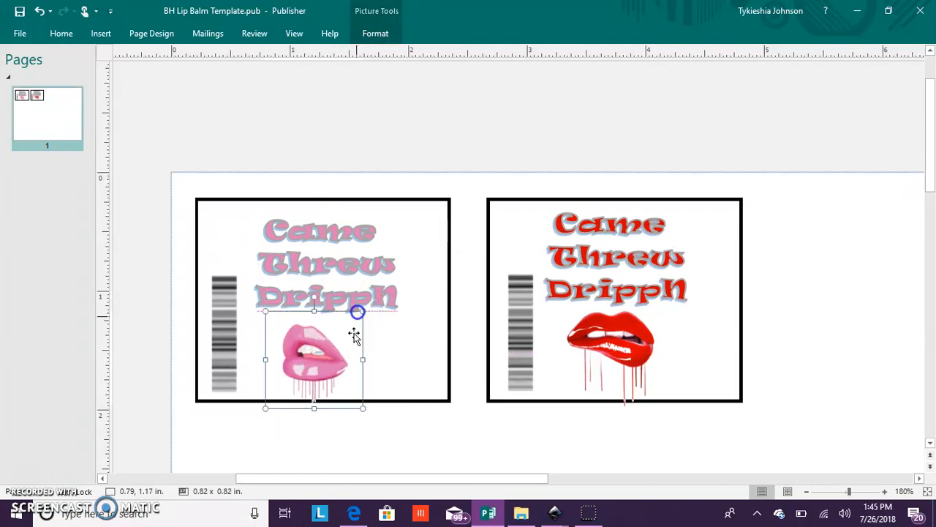
drag(341, 360, 343, 364)
- Shrink the red lips picture to about 0.85 x 1.02 in so its drips fit within the second rectangle
drag(641, 379, 640, 380)
click(665, 418)
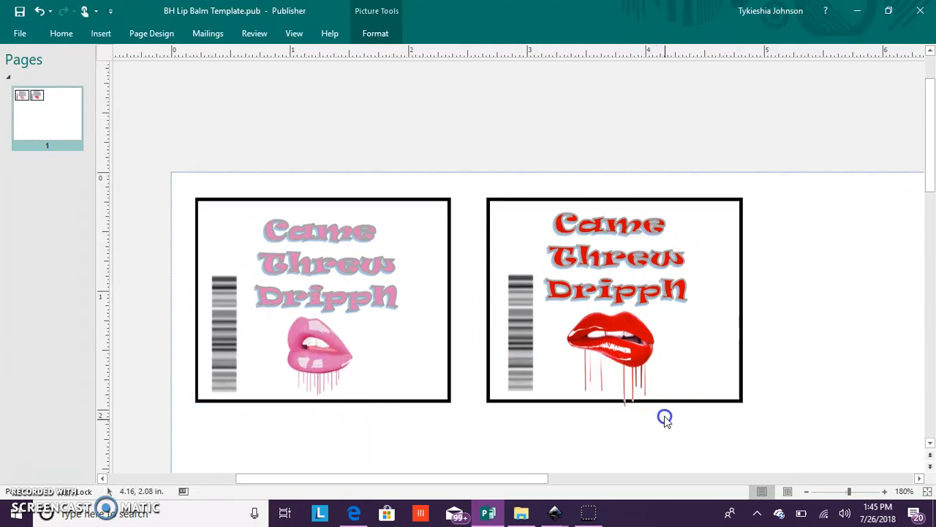
click(664, 416)
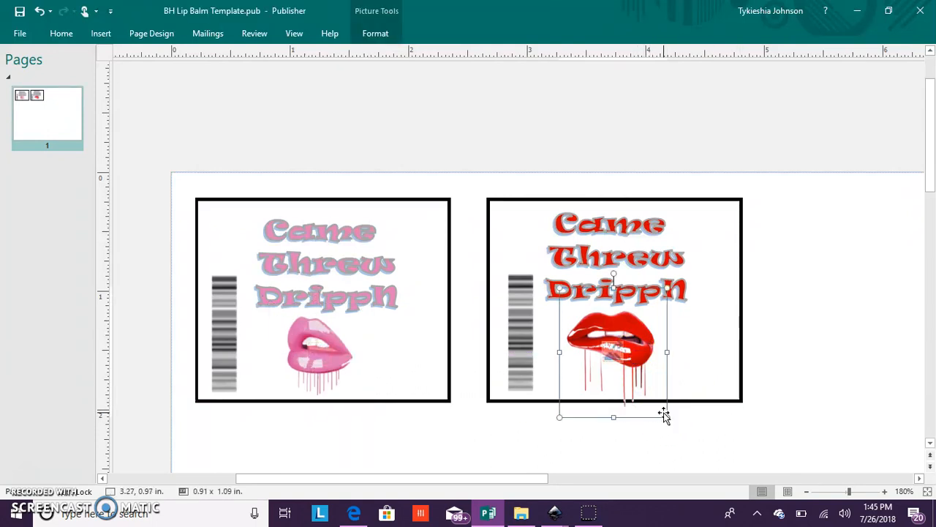
drag(660, 395, 659, 392)
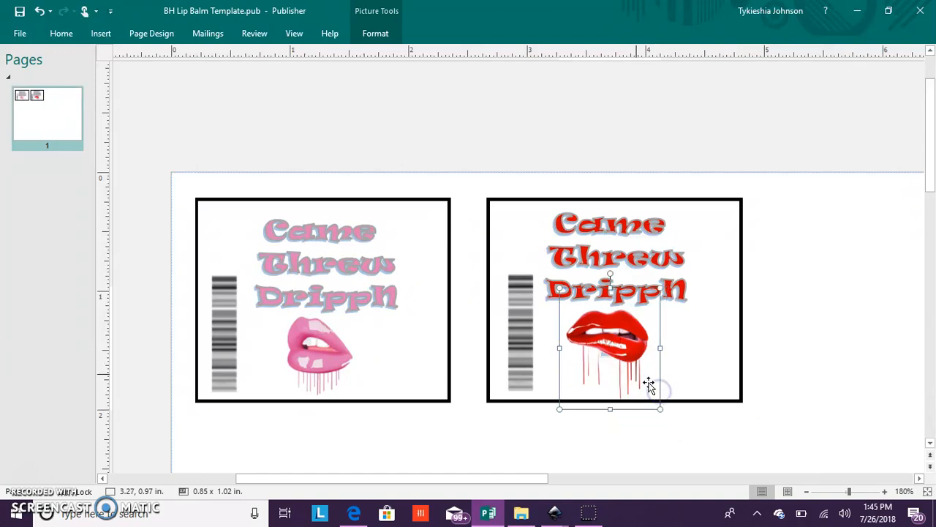
- Begin saving the publication as a new file and go to the BH Digital folder
click(28, 38)
click(54, 171)
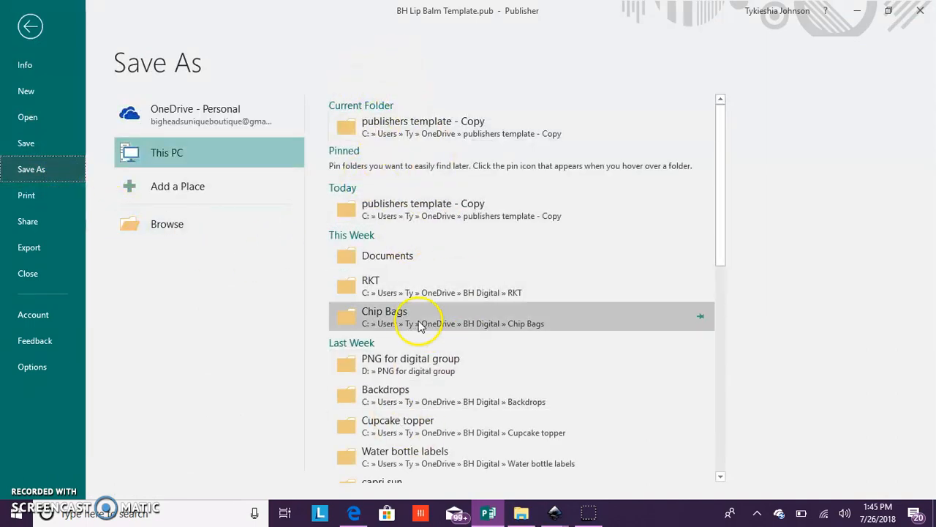
click(399, 282)
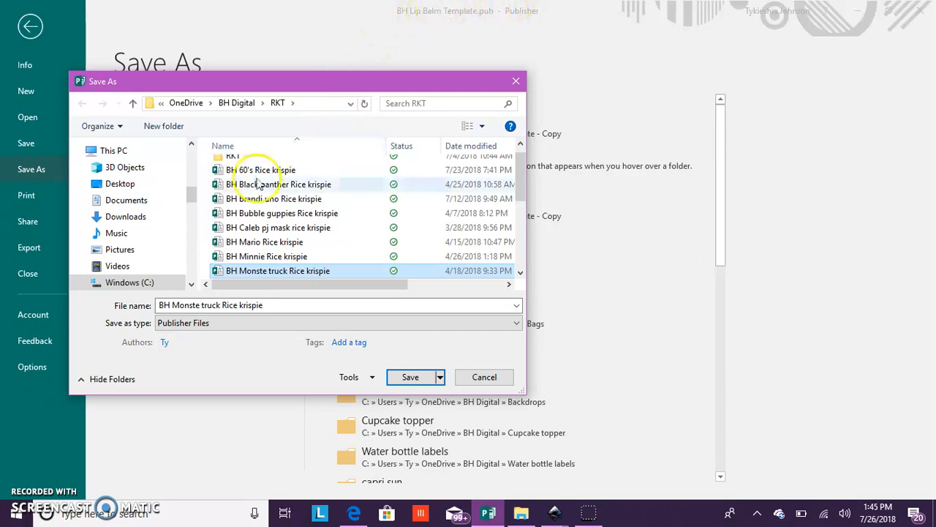
click(245, 103)
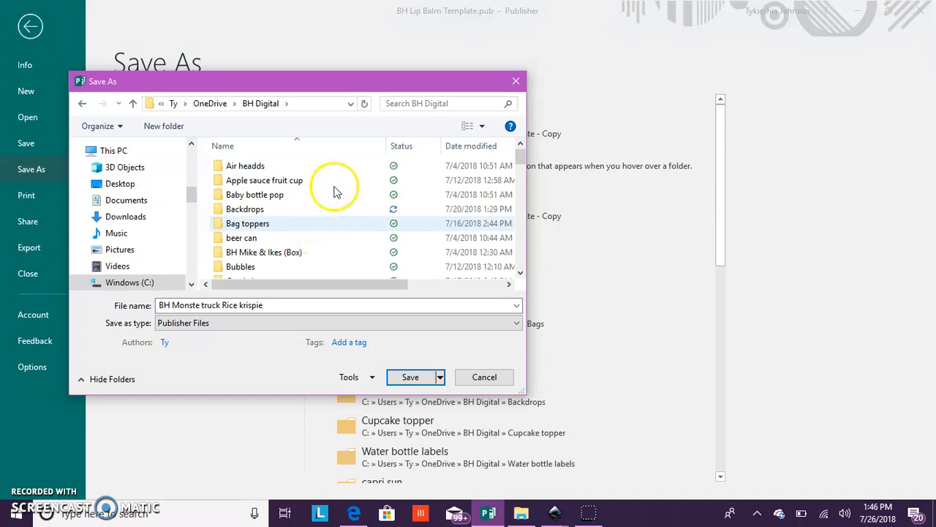
- Create a new folder named "Chapstick" inside the BH Digital folder
click(338, 173)
right_click(344, 182)
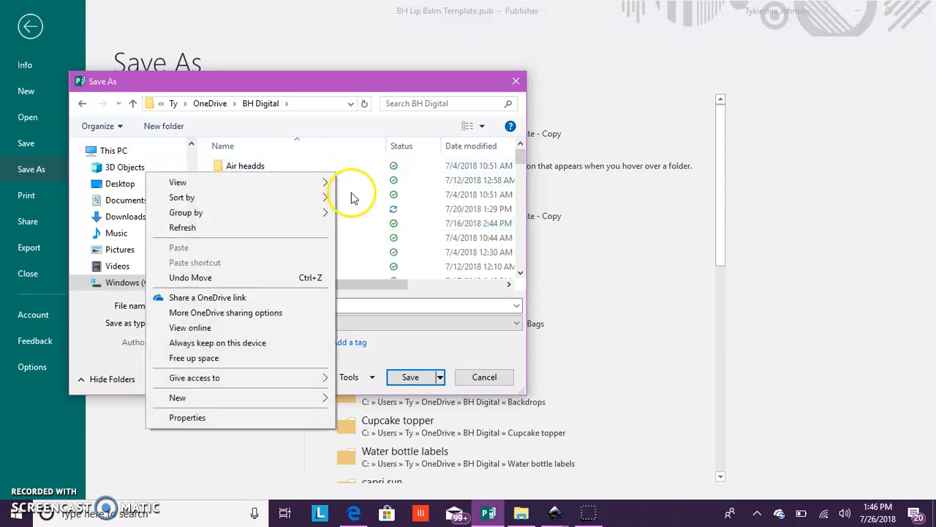
click(258, 399)
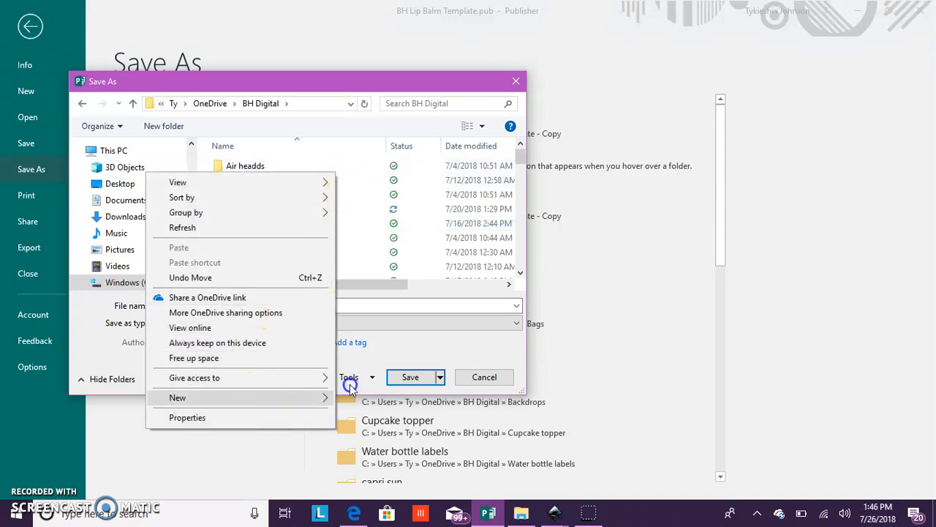
click(363, 241)
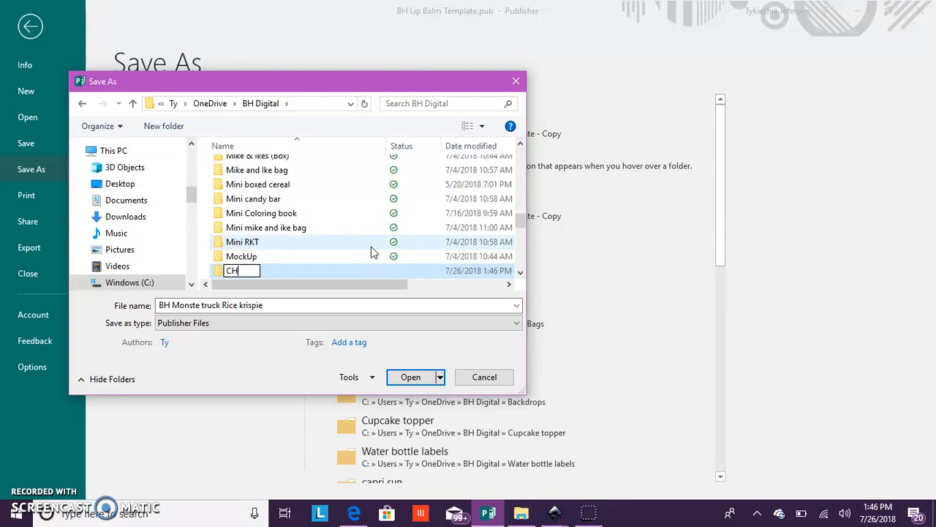
text(CH)
key(BackSpace)
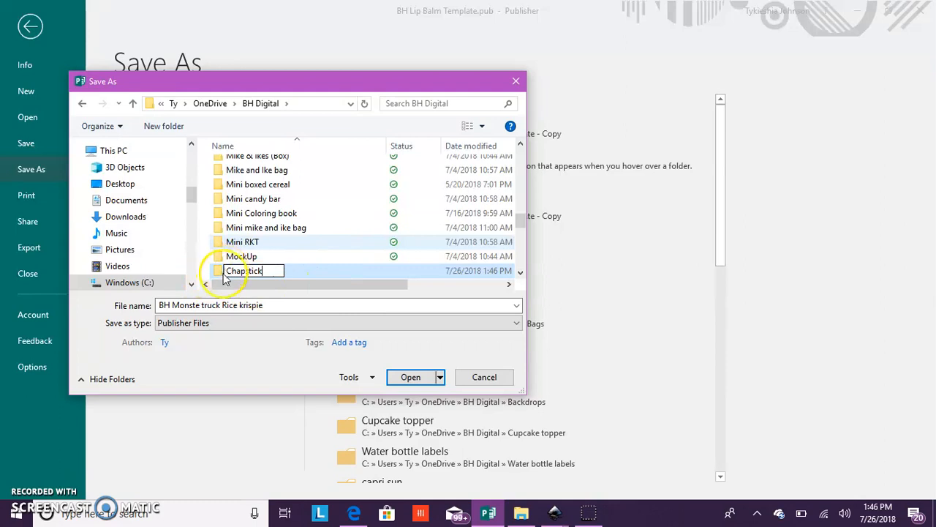
key(Return)
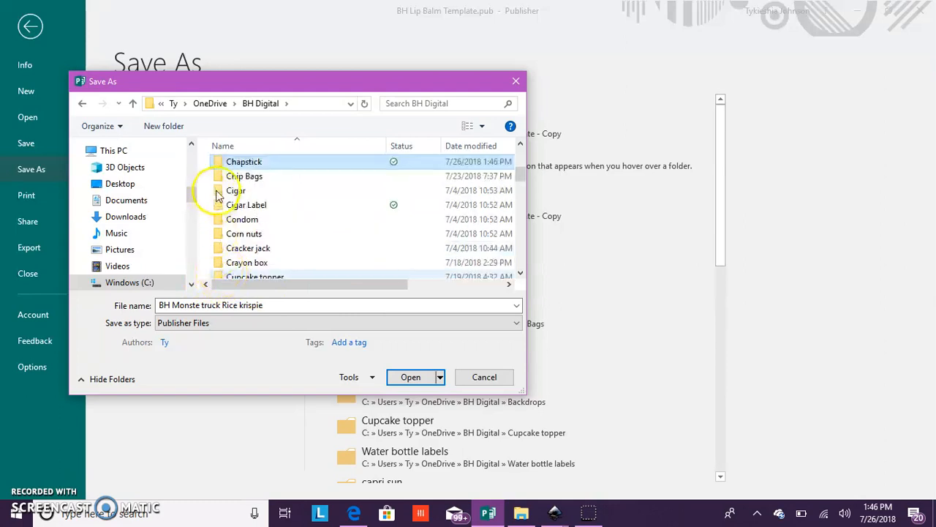
- Save the publication in the Chapstick folder under the file name "BH Drippin Lip Balm"
double_click(224, 162)
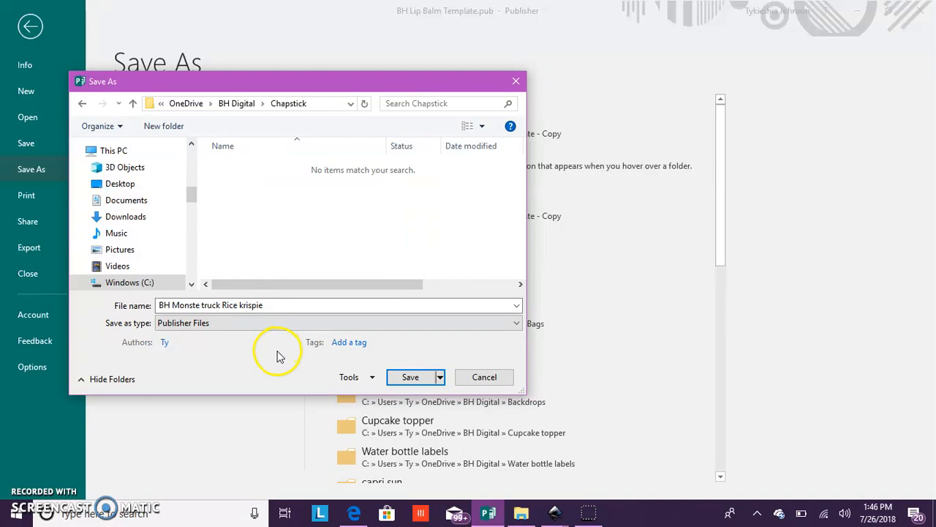
double_click(271, 305)
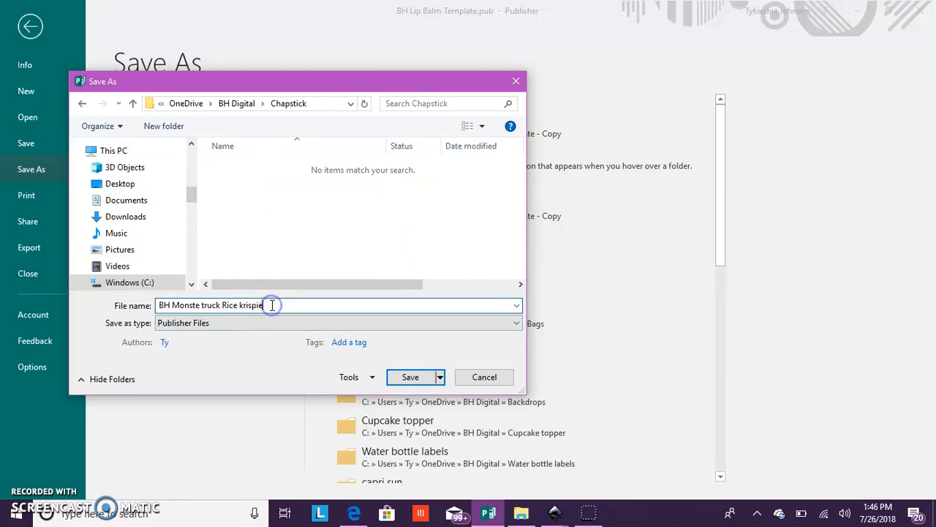
drag(271, 305, 139, 315)
text(BH)
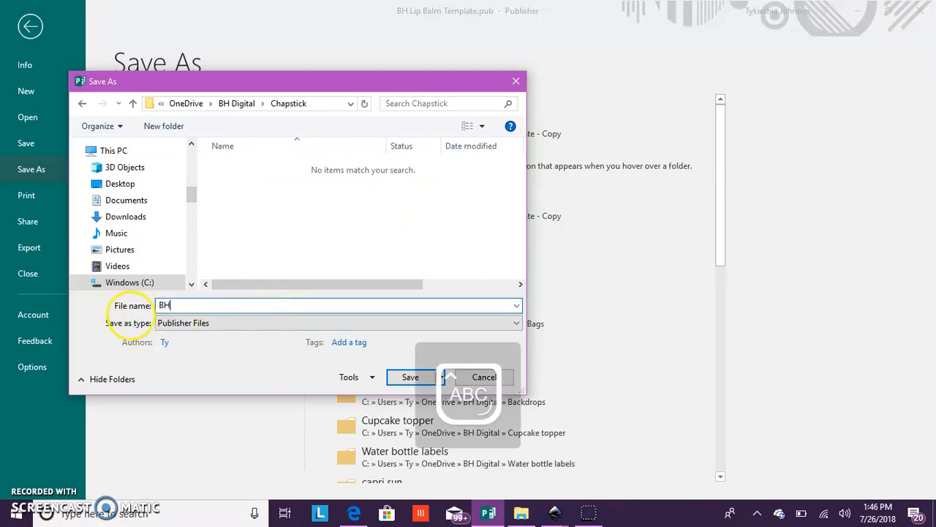
text( D)
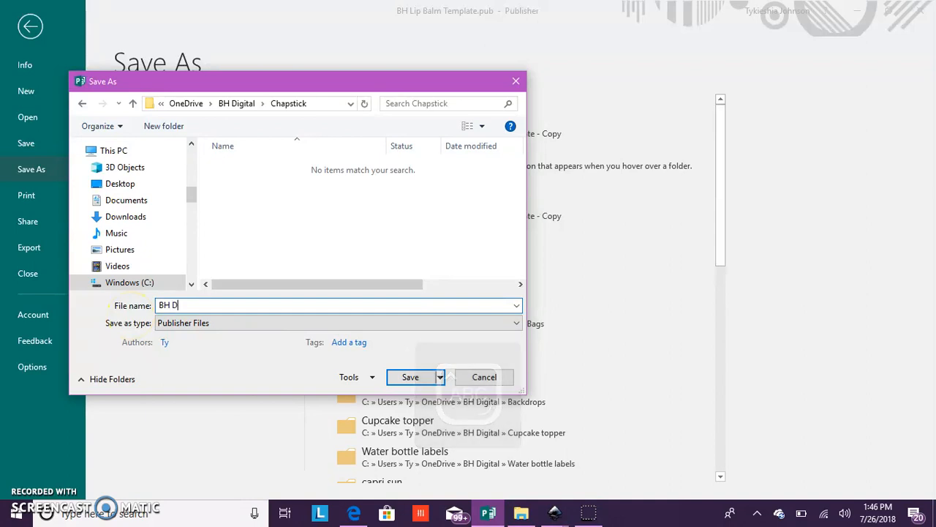
text(rippin)
key(Caps_Lock)
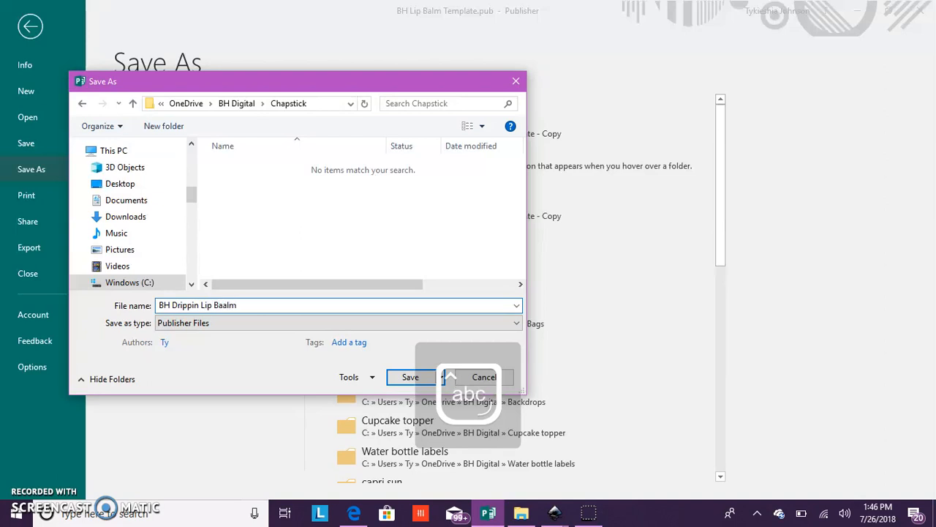
key(BackSpace)
key(BackSpace)
key(BackSpace)
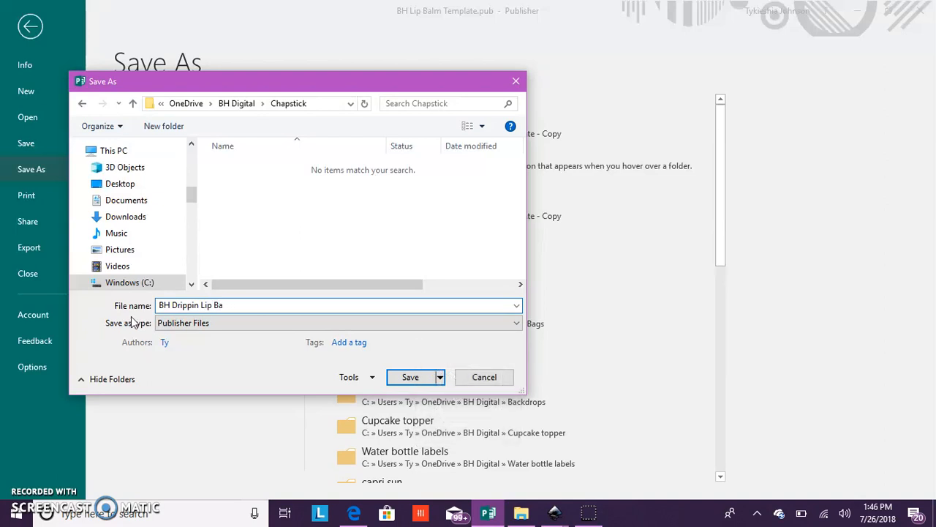
click(423, 392)
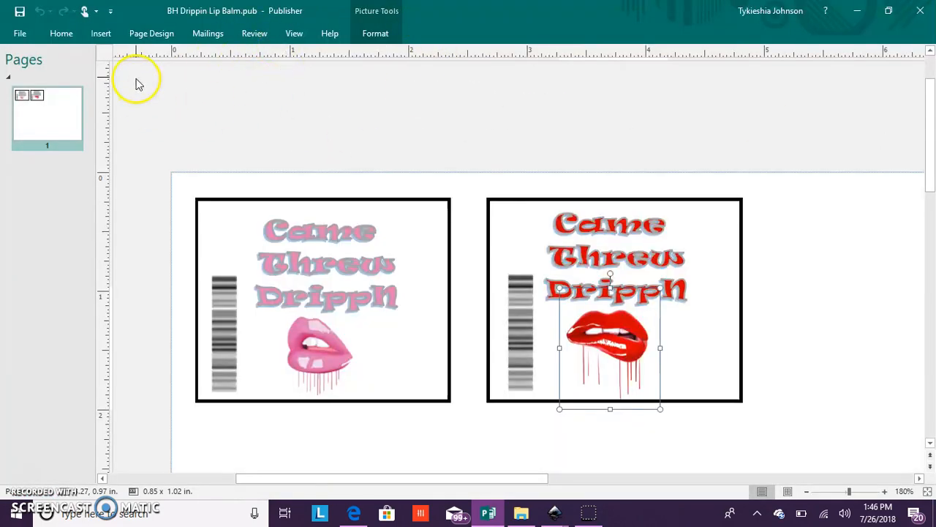
- Recolor the red lips picture in the second rectangle with the light green standard color
mouse_move(445, 479)
mouse_down()
mouse_move(497, 485)
mouse_move(411, 495)
mouse_move(439, 495)
mouse_up()
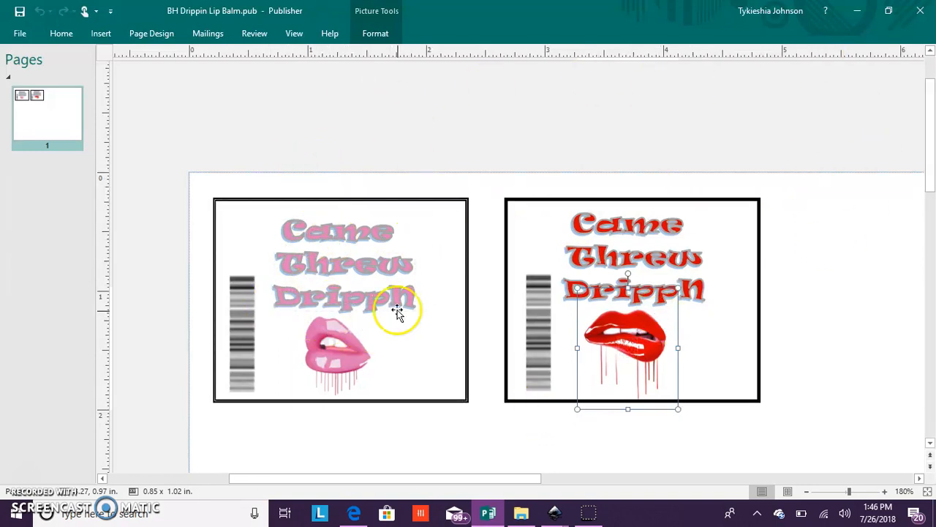
drag(430, 480, 466, 479)
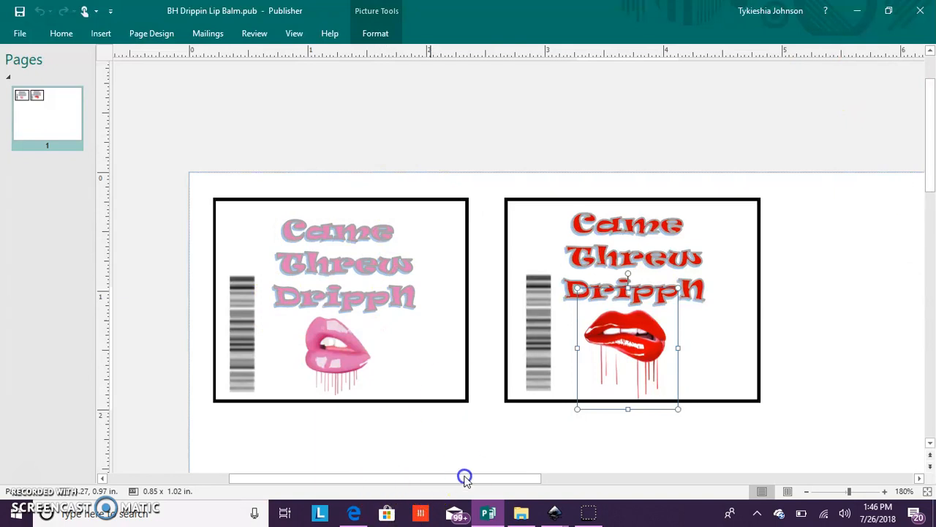
right_click(620, 330)
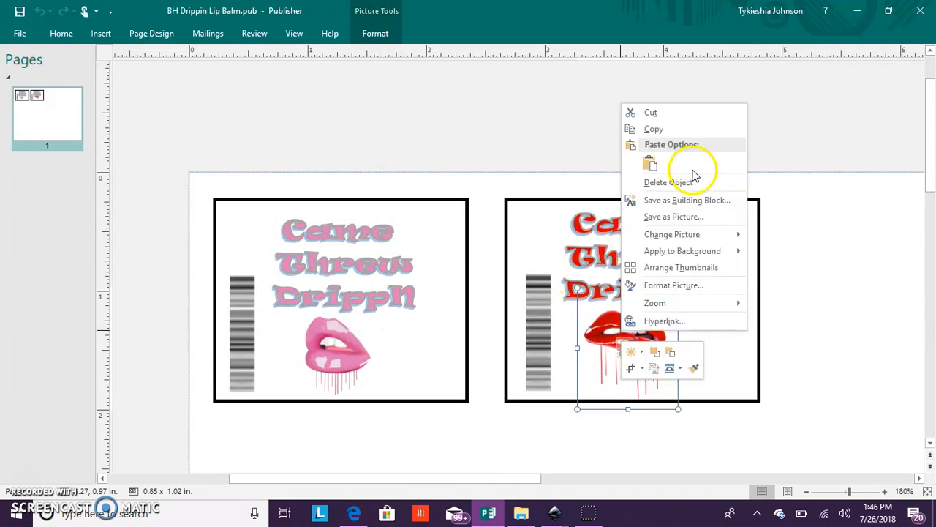
click(680, 285)
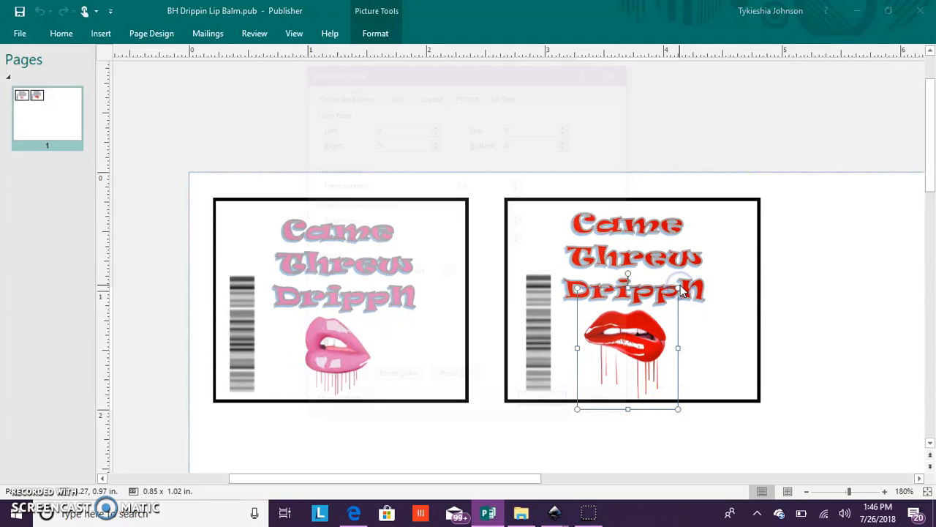
click(448, 272)
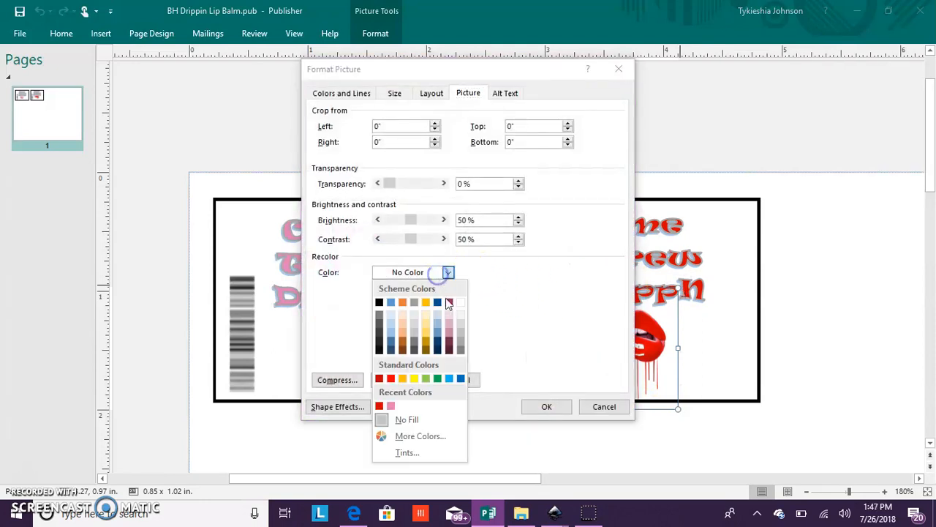
click(426, 379)
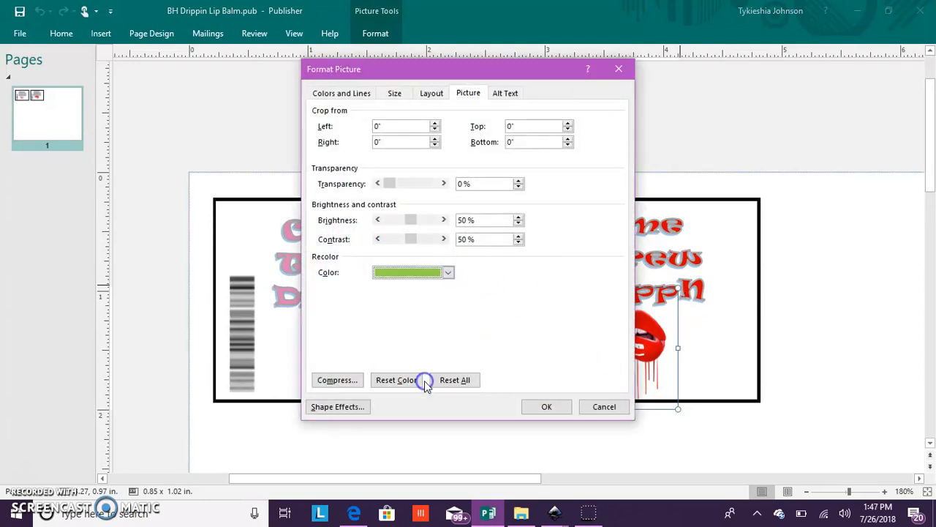
click(541, 406)
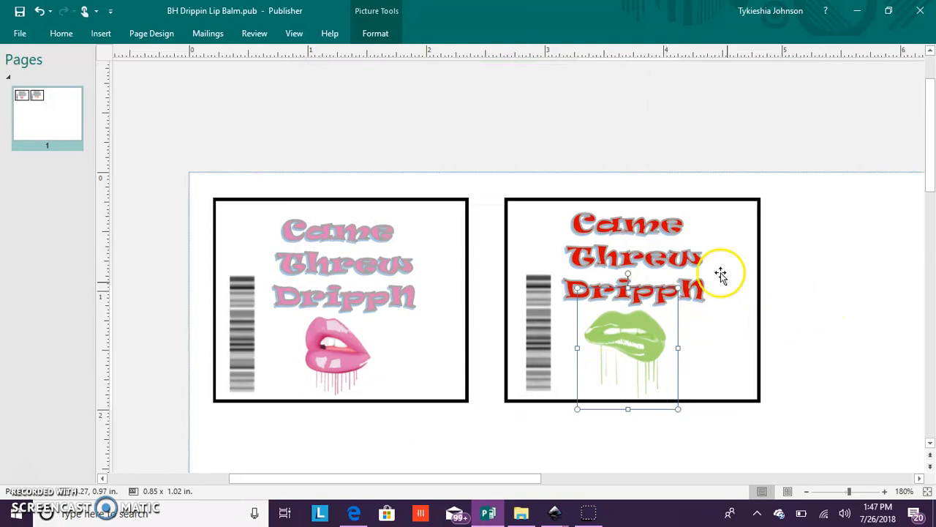
click(654, 256)
right_click(660, 256)
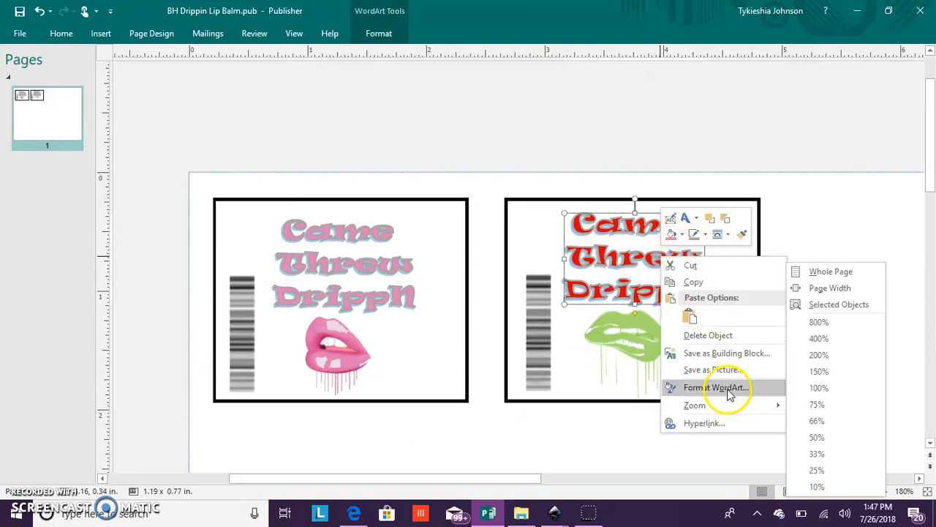
mouse_move(730, 405)
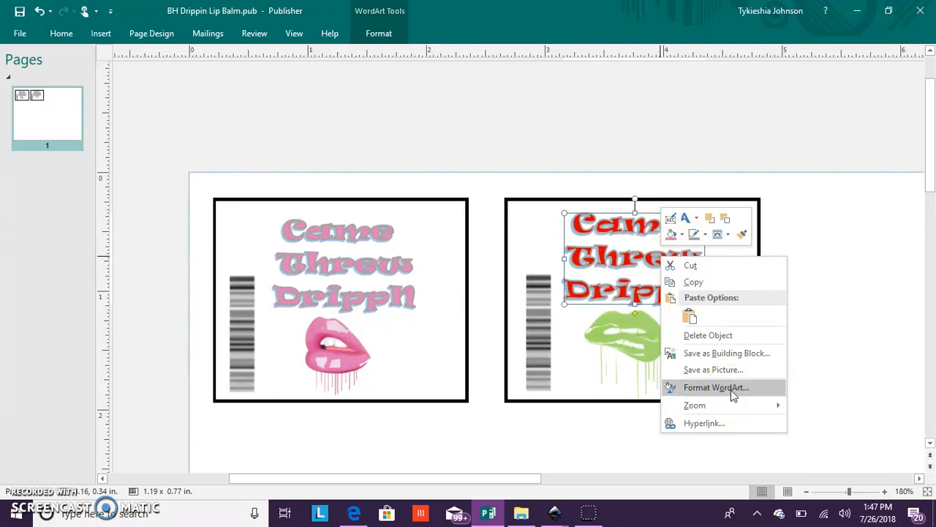
click(808, 283)
- Fill the "Came Threw DrippN" WordArt in the second rectangle with the light green standard color
click(653, 268)
right_click(652, 268)
click(665, 244)
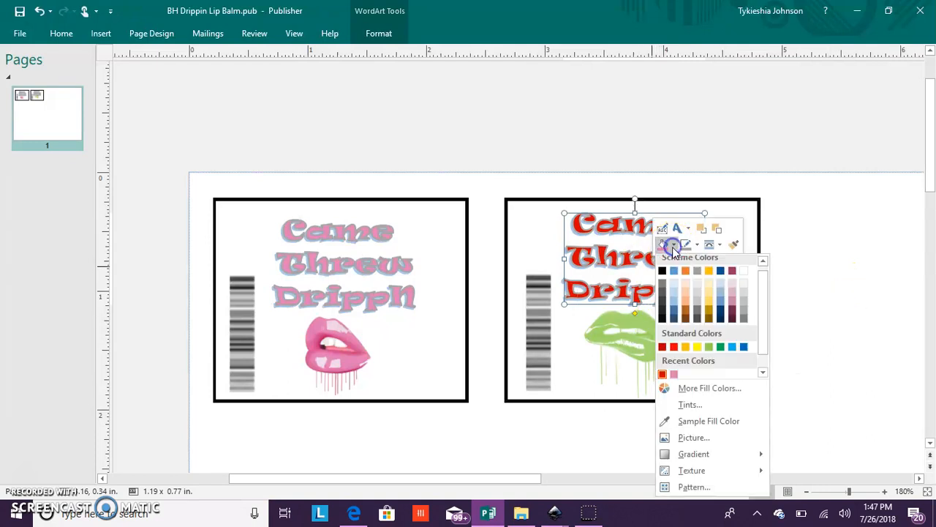
click(709, 347)
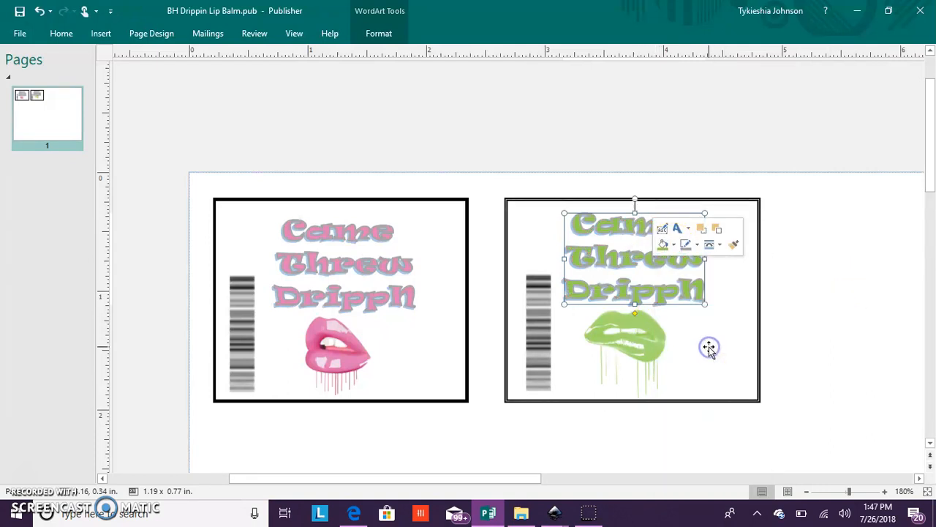
- Save a PDF copy of the publication in the Chapstick folder under the file name "BH Drippin Lip Balm"
click(790, 280)
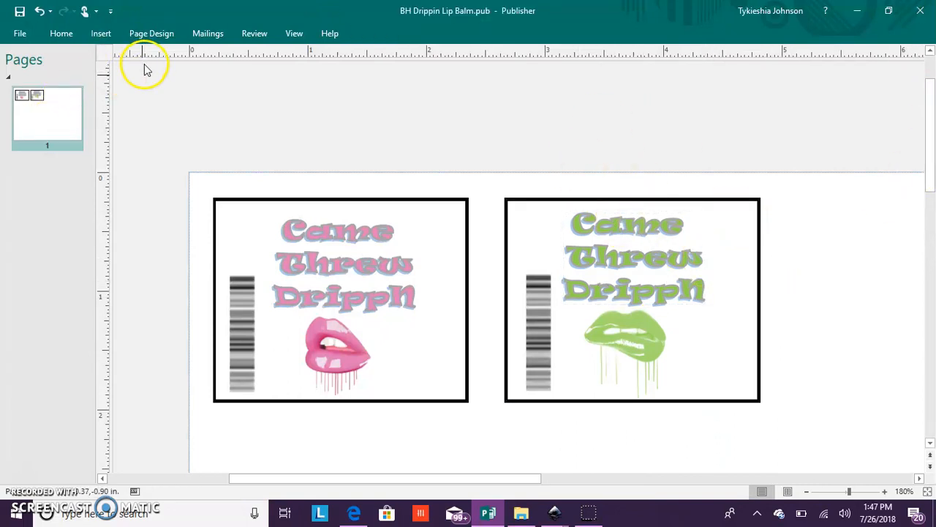
click(20, 34)
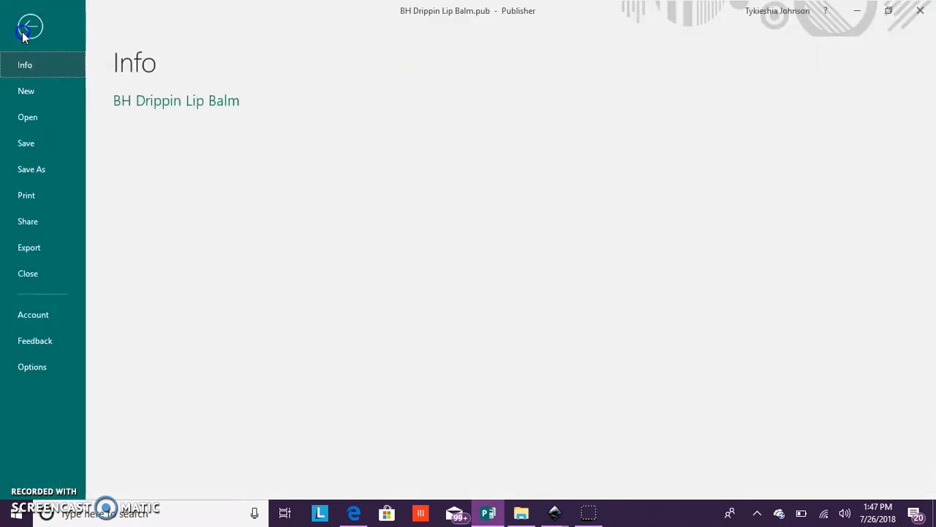
click(42, 174)
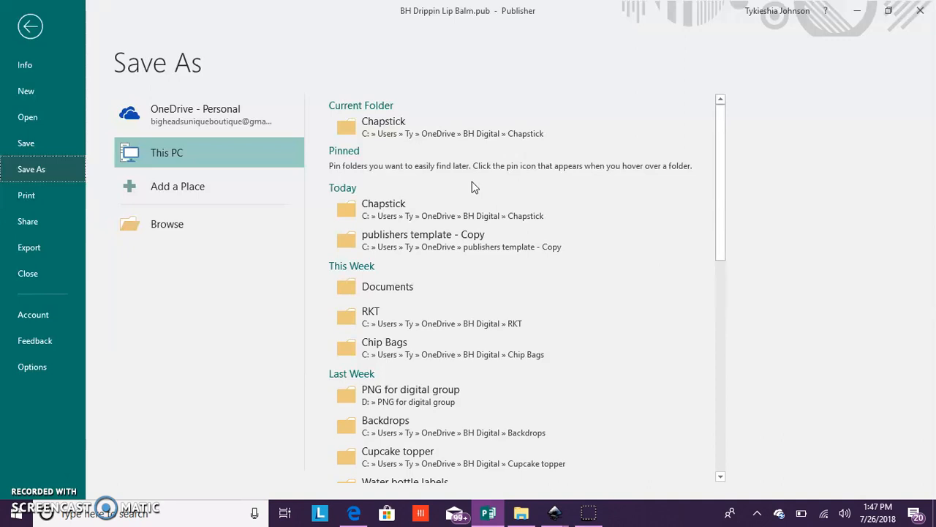
click(378, 136)
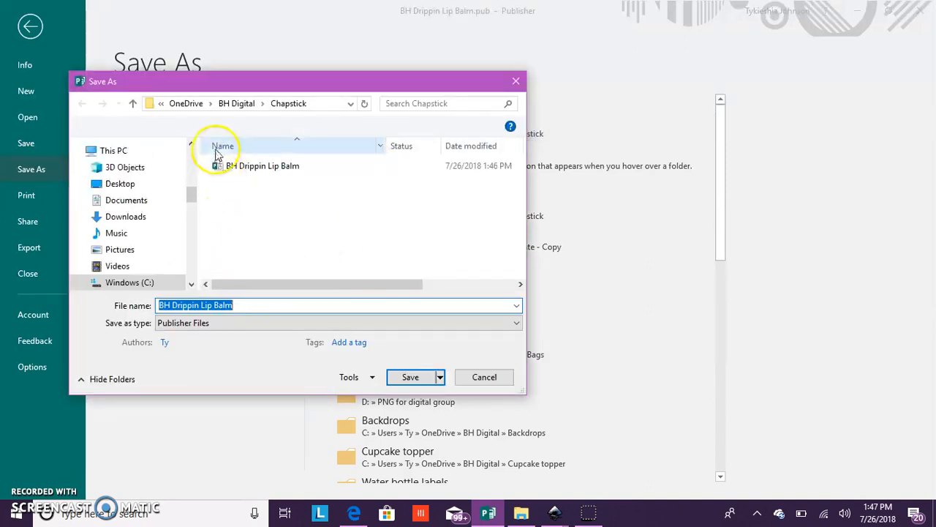
click(233, 323)
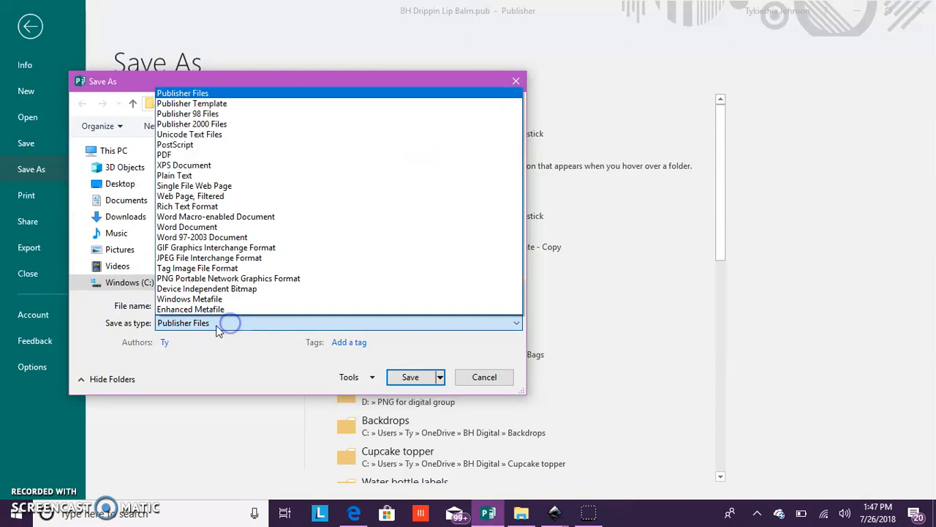
click(176, 154)
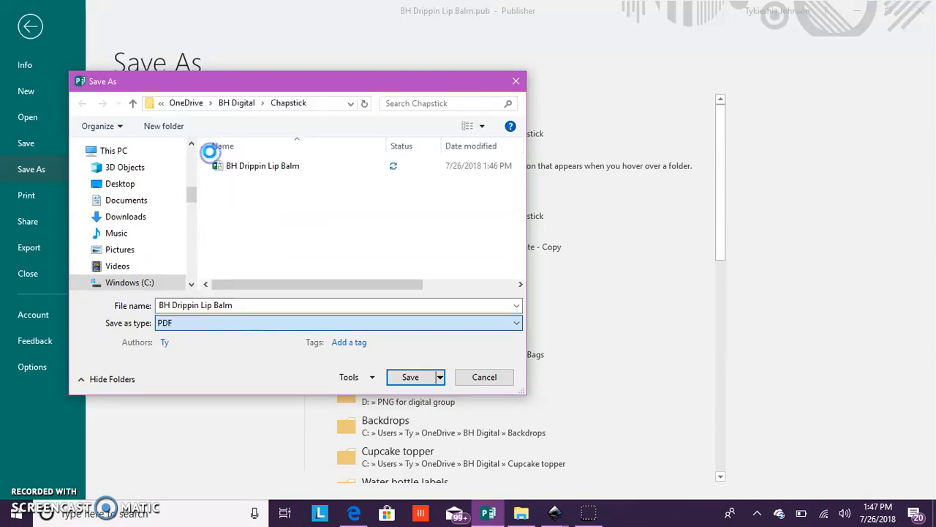
click(412, 420)
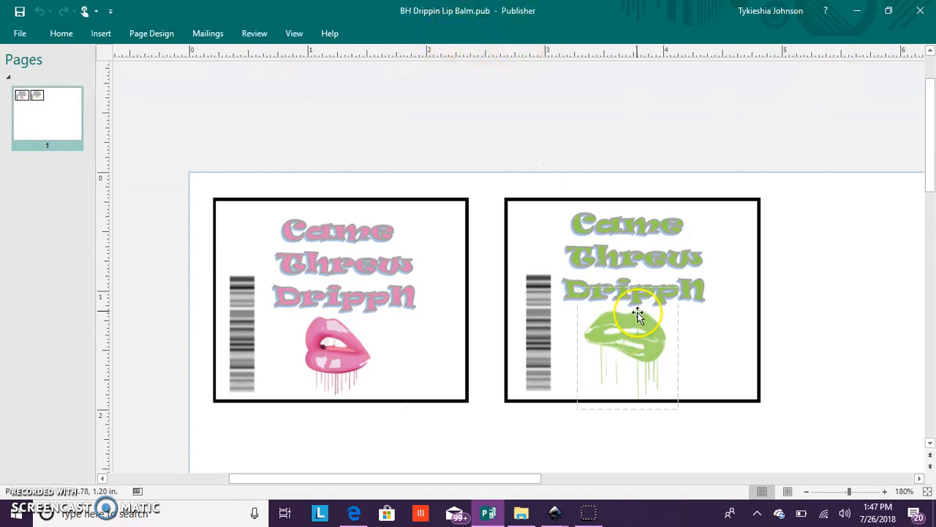
- Recolor the green lips picture in the second rectangle with the dark blue scheme color
right_click(638, 351)
click(681, 305)
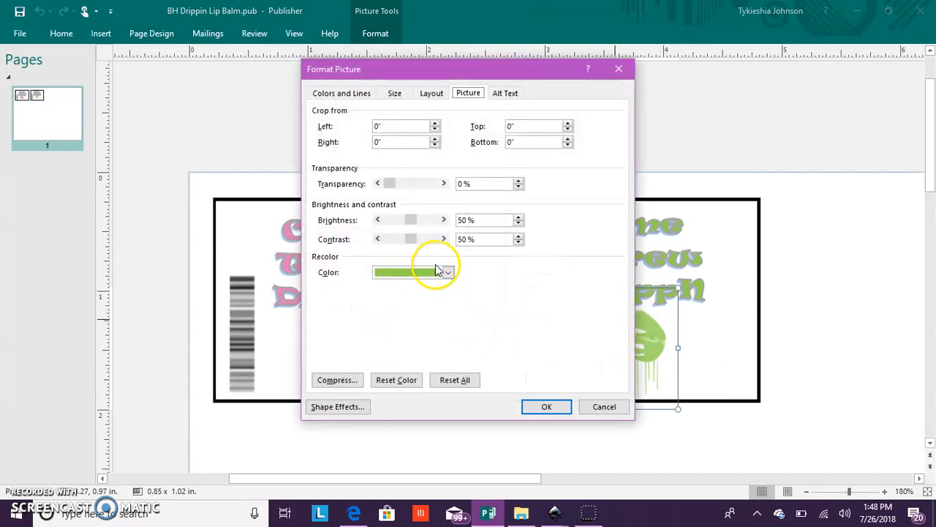
click(437, 272)
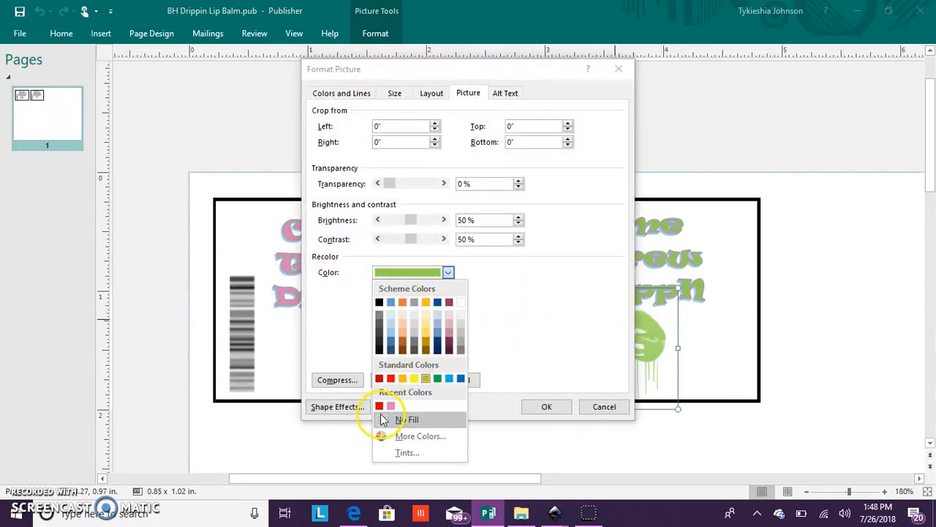
click(437, 303)
click(541, 406)
scroll(530, 425, up, 1)
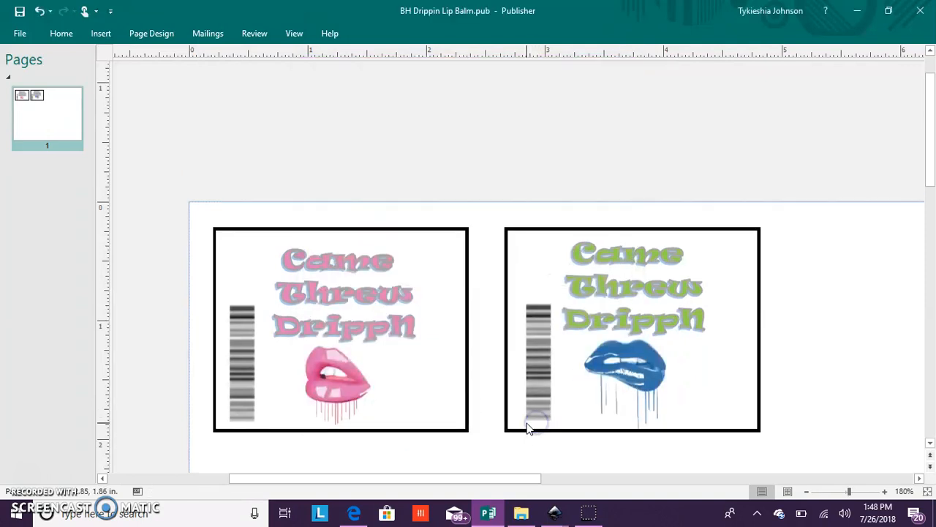
scroll(527, 425, down, 3)
mouse_move(483, 481)
mouse_down()
mouse_move(551, 469)
mouse_move(491, 480)
mouse_up()
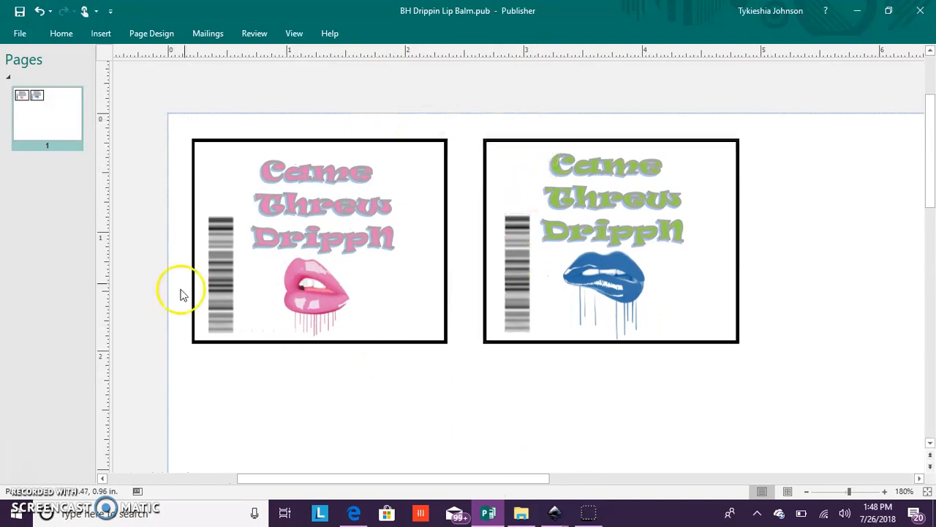